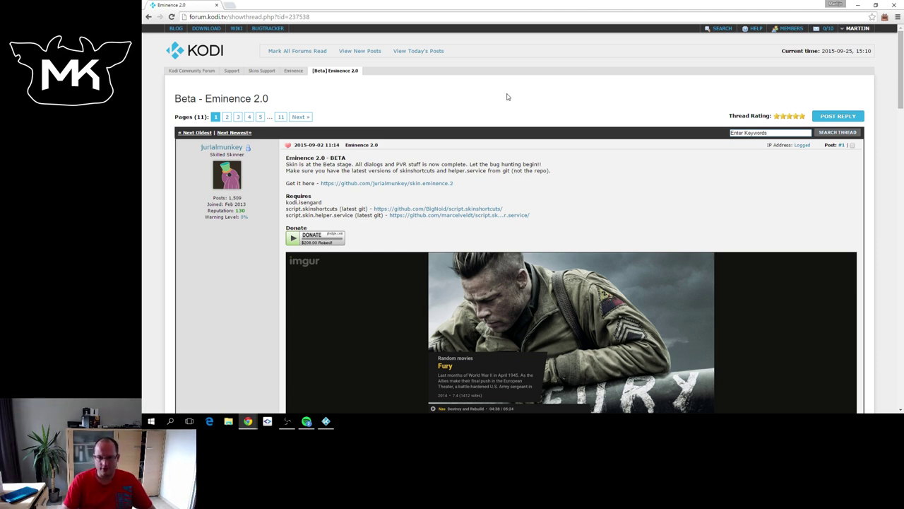
Review the first post of the Eminence 2.0 beta thread, including its download link, requirements and screenshots.
{"action": "scroll", "coordinate": [506, 97], "scroll_direction": "down", "scroll_amount": 1}
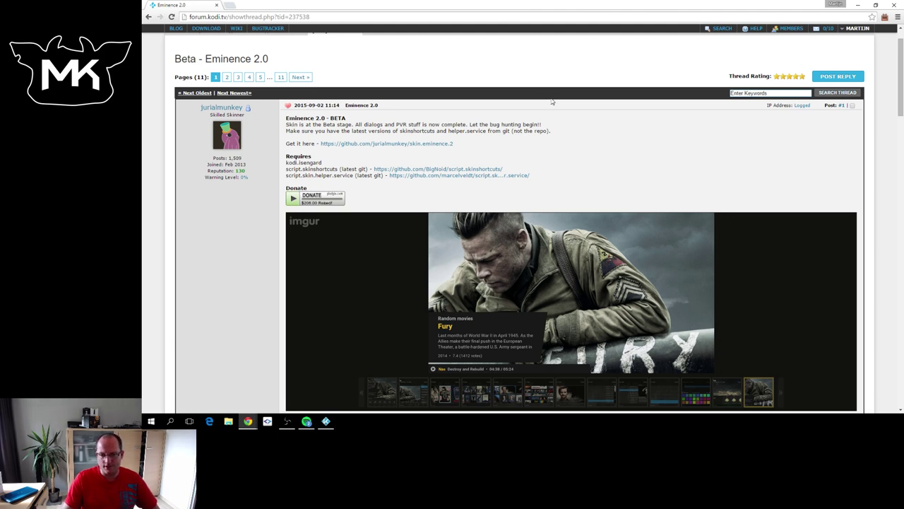
{"action": "scroll", "coordinate": [552, 103], "scroll_direction": "down", "scroll_amount": 1}
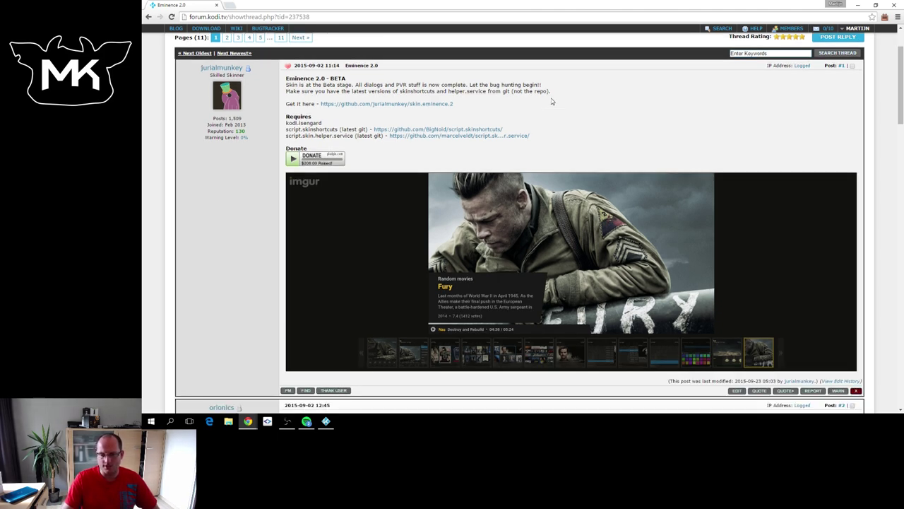
{"action": "scroll", "coordinate": [551, 98], "scroll_direction": "down", "scroll_amount": 2}
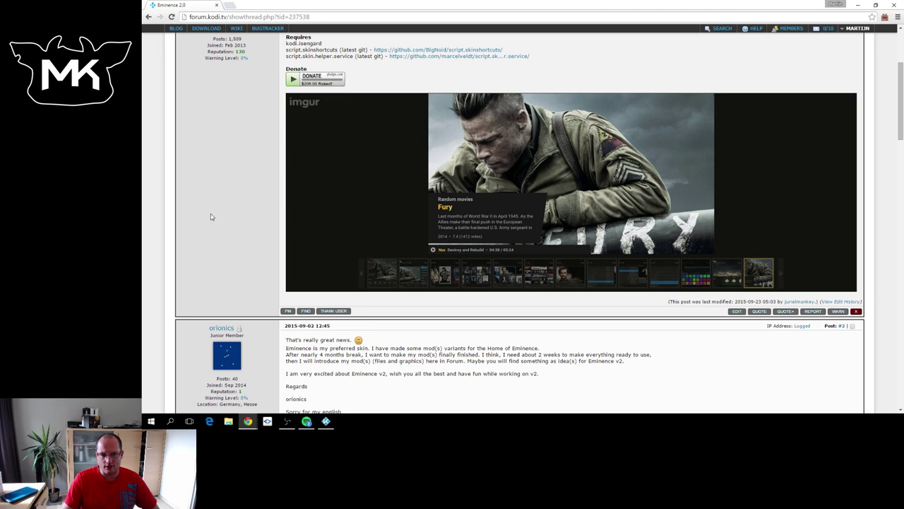
{"action": "scroll", "coordinate": [211, 217], "scroll_direction": "down", "scroll_amount": 2}
{"action": "scroll", "coordinate": [211, 217], "scroll_direction": "up", "scroll_amount": 6}
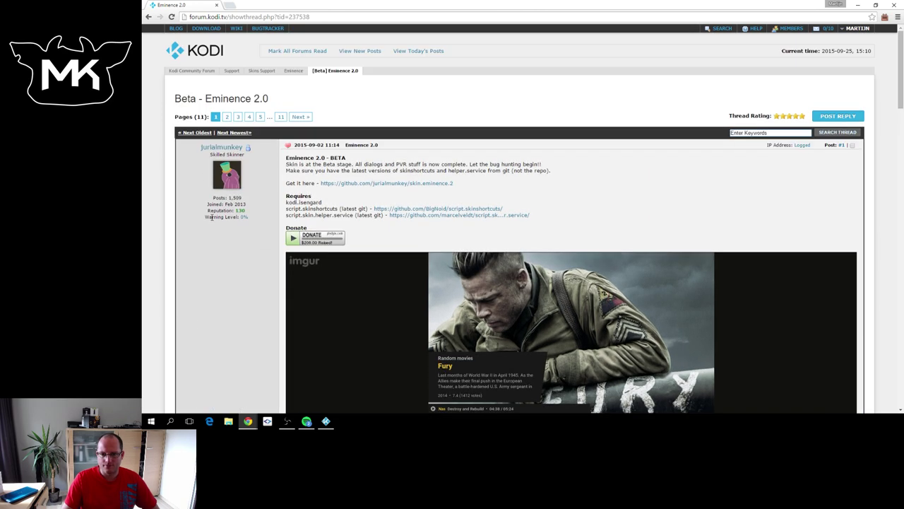
{"action": "scroll", "coordinate": [436, 225], "scroll_direction": "down", "scroll_amount": 3}
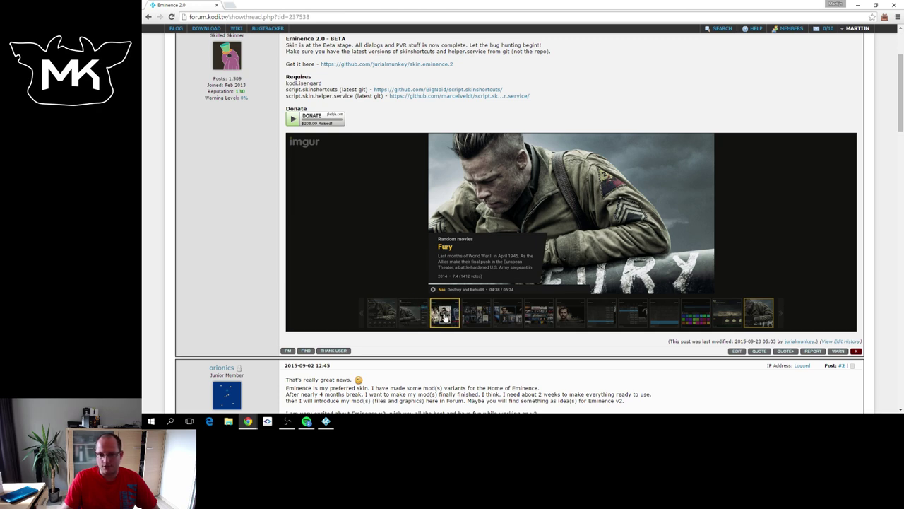
{"action": "scroll", "coordinate": [445, 316], "scroll_direction": "up", "scroll_amount": 2}
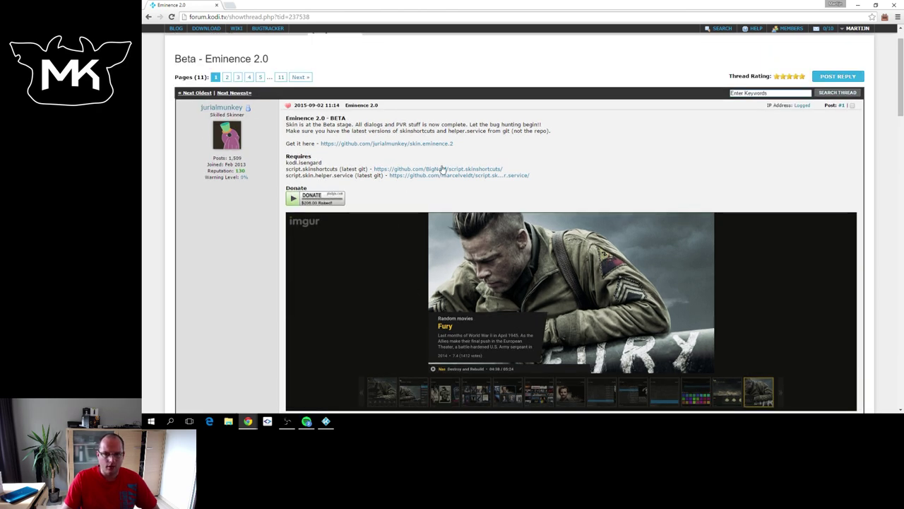
{"action": "scroll", "coordinate": [284, 82], "scroll_direction": "up", "scroll_amount": 1}
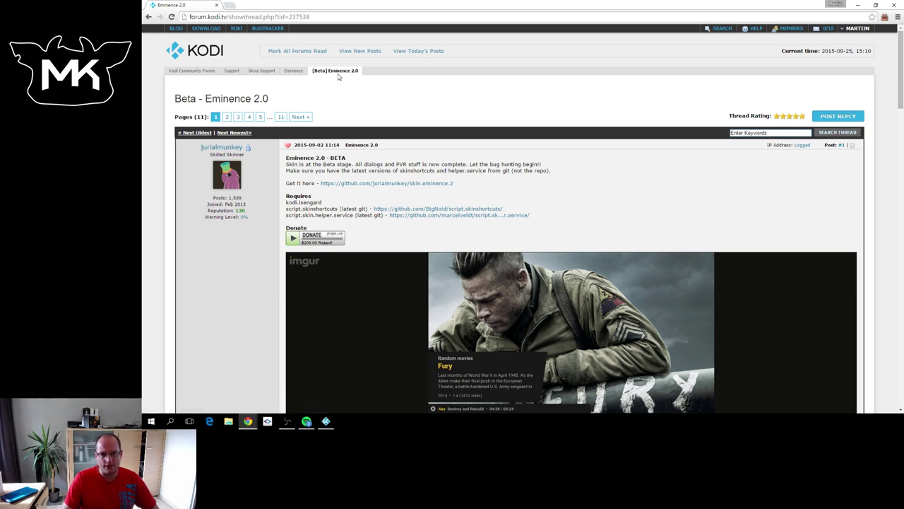
Go to the Eminence forum section, reopen the Eminence 2.0 beta thread and examine its skin screenshots.
{"action": "left_click", "coordinate": [293, 71]}
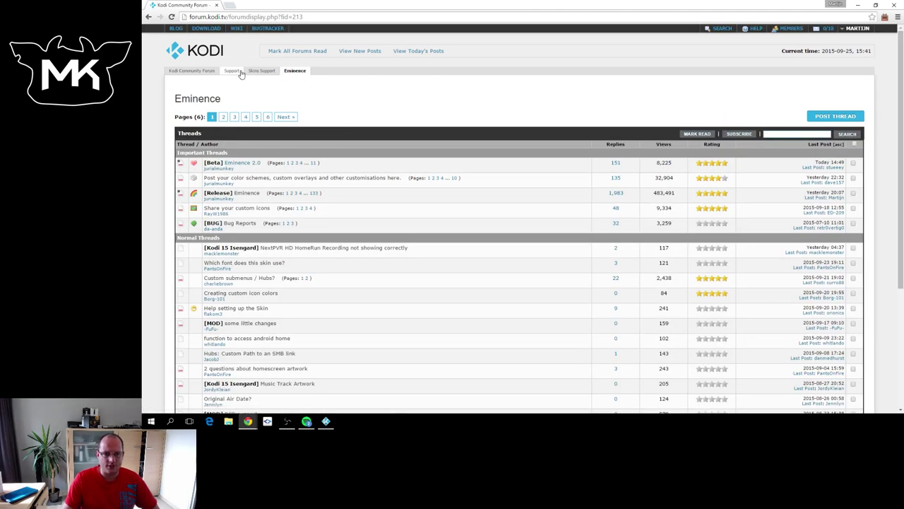
{"action": "left_click", "coordinate": [237, 162]}
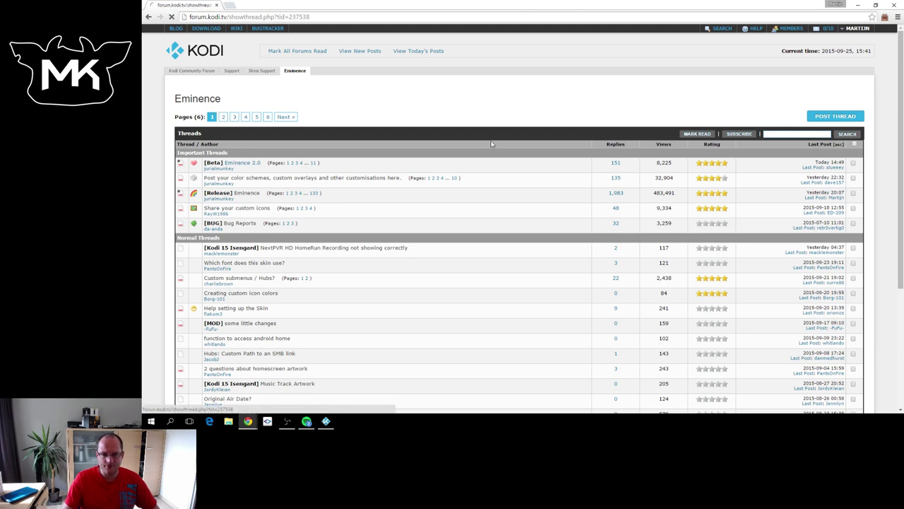
{"action": "scroll", "coordinate": [503, 136], "scroll_direction": "down", "scroll_amount": 3}
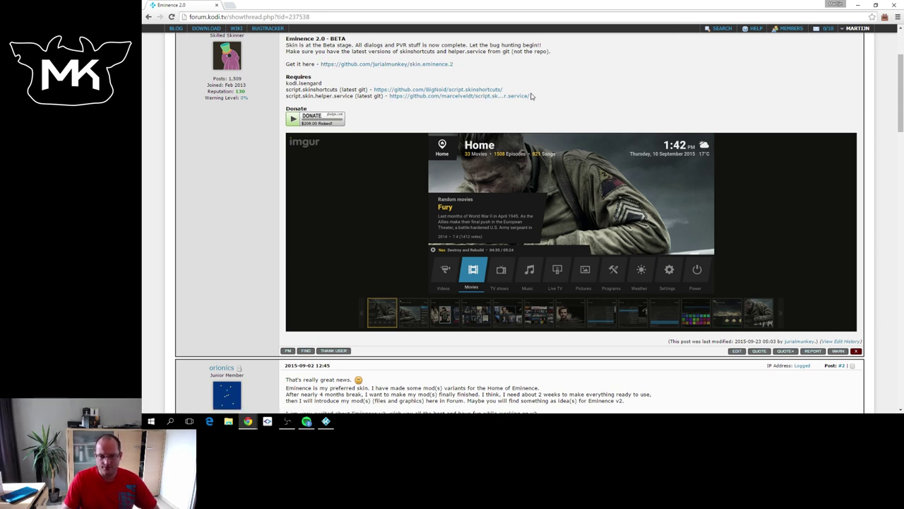
{"action": "scroll", "coordinate": [532, 95], "scroll_direction": "up", "scroll_amount": 1}
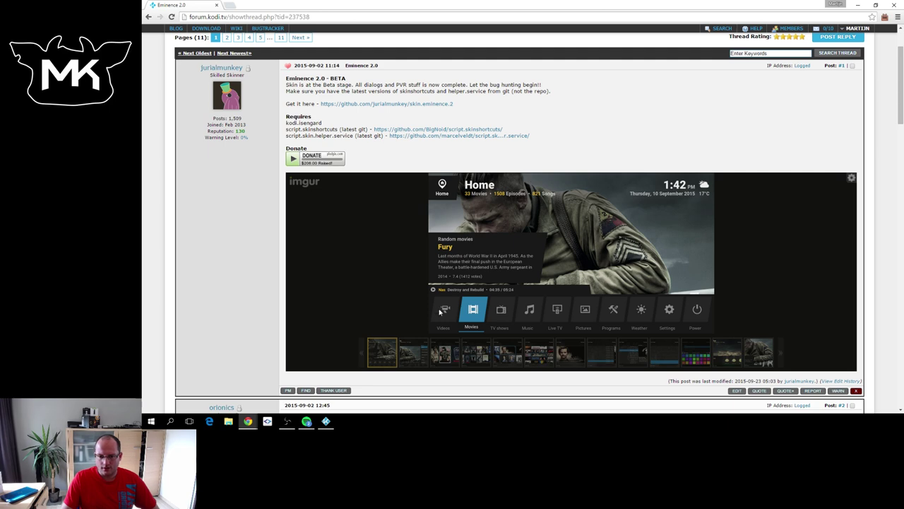
{"action": "scroll", "coordinate": [439, 312], "scroll_direction": "up", "scroll_amount": 1}
{"action": "scroll", "coordinate": [431, 339], "scroll_direction": "down", "scroll_amount": 1}
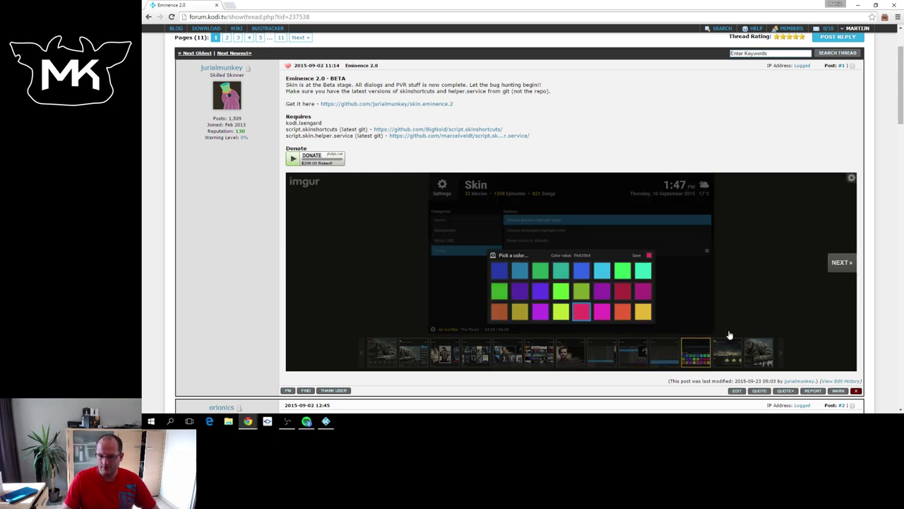
{"action": "scroll", "coordinate": [759, 351], "scroll_direction": "down", "scroll_amount": 2}
{"action": "scroll", "coordinate": [472, 241], "scroll_direction": "up", "scroll_amount": 1}
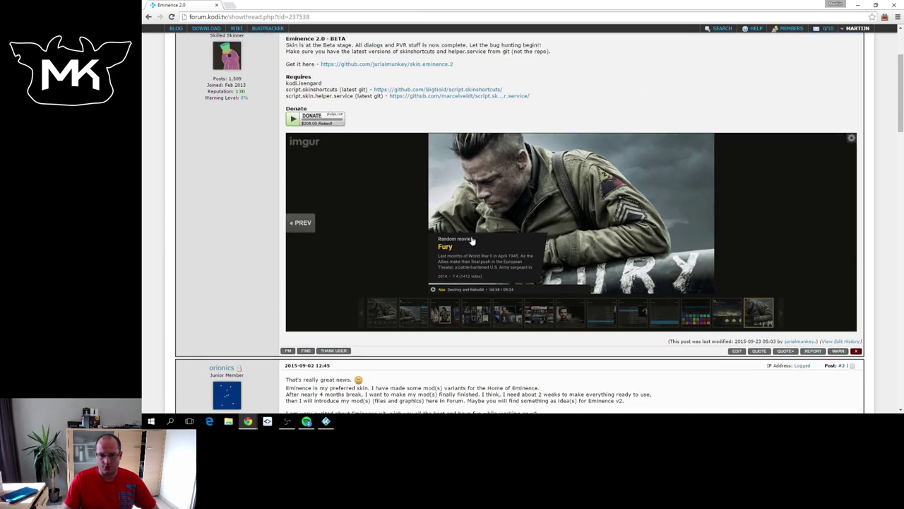
{"action": "scroll", "coordinate": [472, 241], "scroll_direction": "up", "scroll_amount": 1}
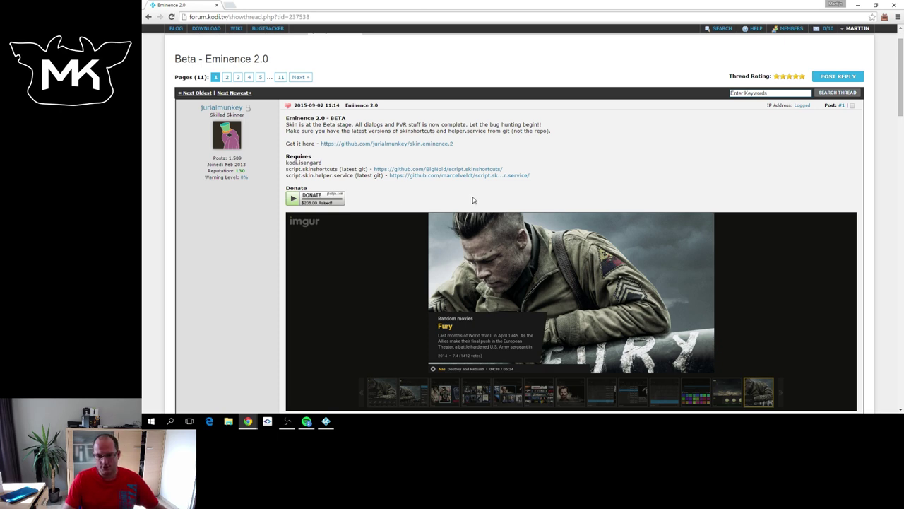
Switch to Kodi, choose Eminence 2.0 as the skin and keep the change.
{"action": "left_click", "coordinate": [326, 421]}
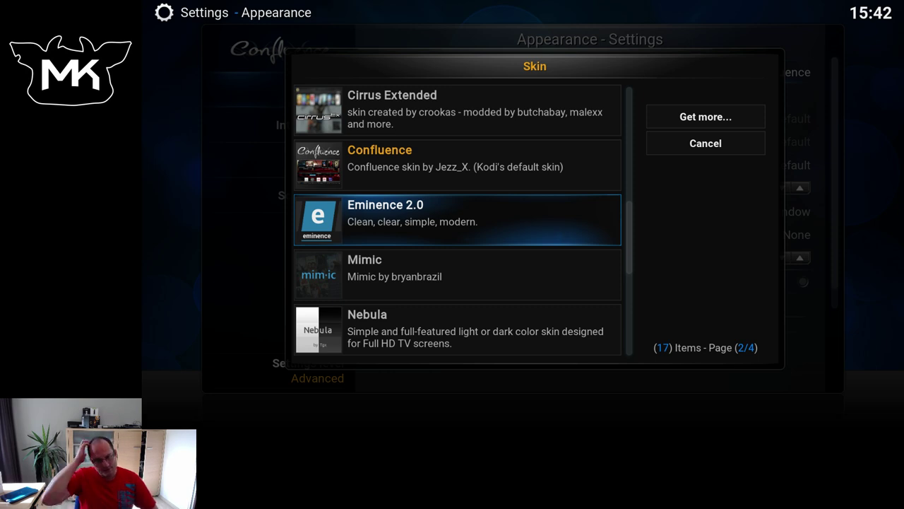
{"action": "key", "text": "Down"}
{"action": "key", "text": "Up"}
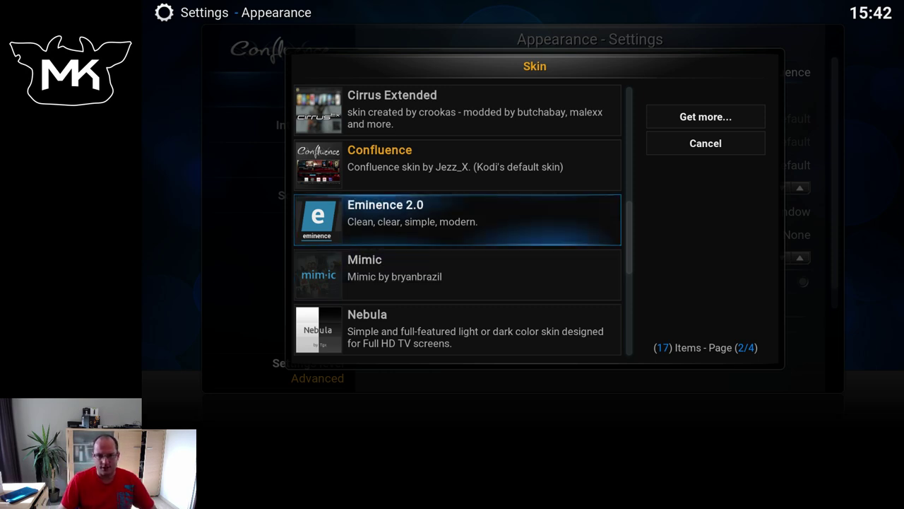
{"action": "key", "text": "Return"}
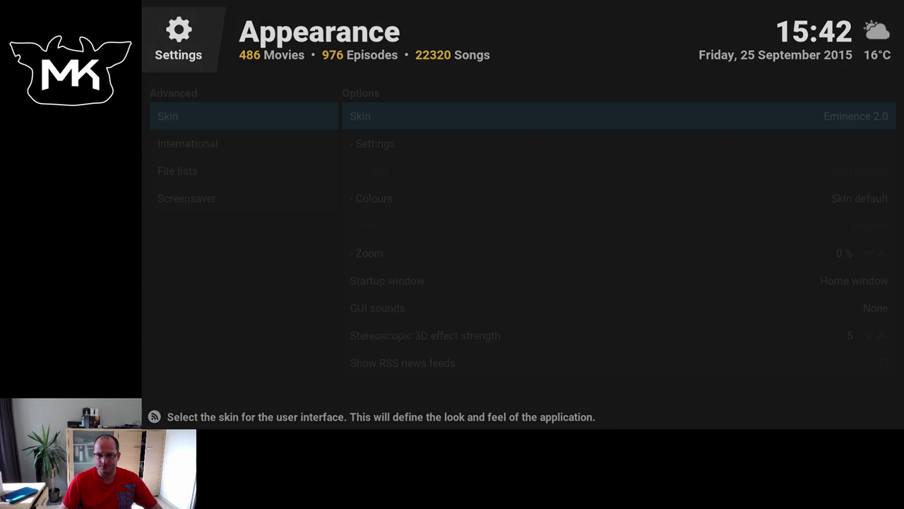
{"action": "key", "text": "Left"}
{"action": "key", "text": "Return"}
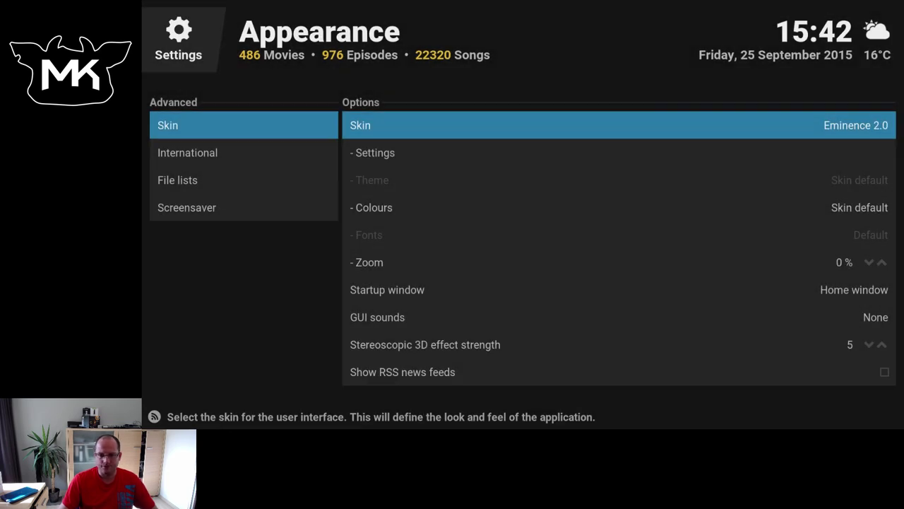
Go into the Eminence 2.0 skin settings and open the home menu customisation.
{"action": "key", "text": "Down"}
{"action": "key", "text": "Up"}
{"action": "key", "text": "Down"}
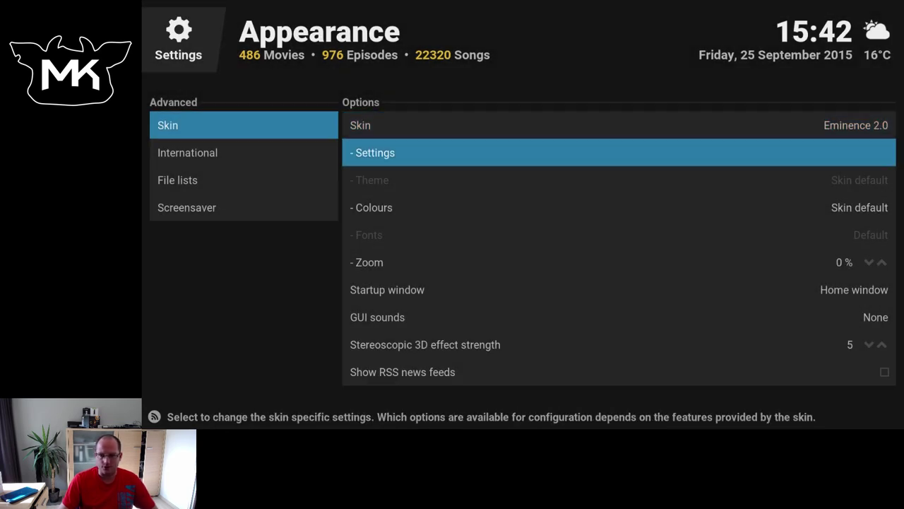
{"action": "key", "text": "Return"}
{"action": "key", "text": "Right"}
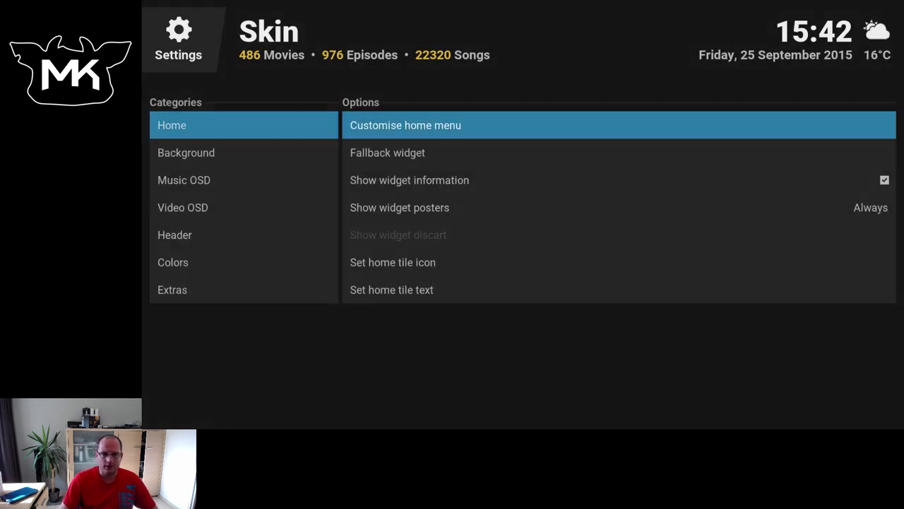
{"action": "key", "text": "Down"}
{"action": "key", "text": "Up"}
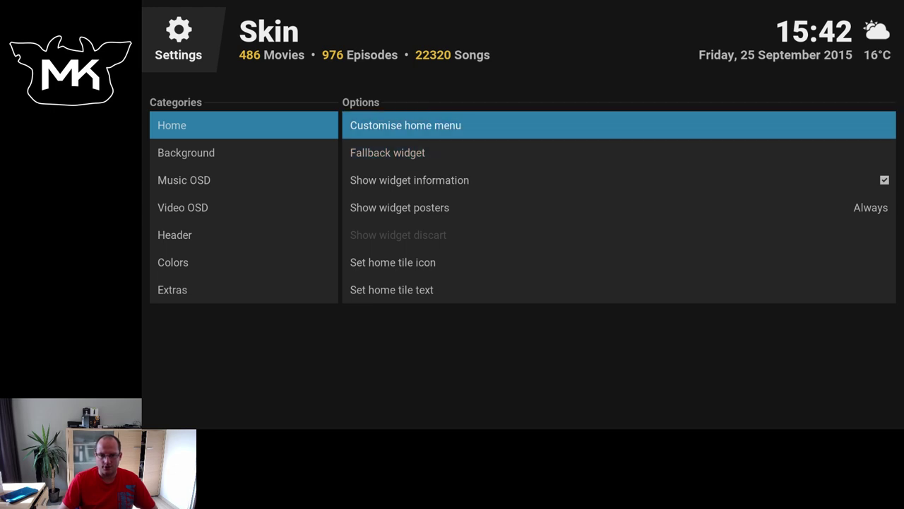
{"action": "key", "text": "Return"}
Look through the entries of the main menu from Videos down to the end of the list.
{"action": "key", "text": "Down"}
{"action": "key", "text": "Left"}
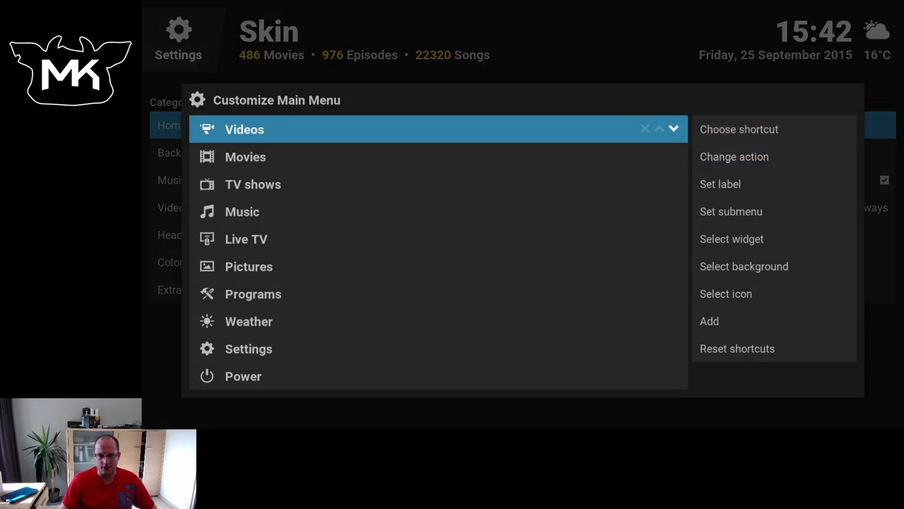
{"action": "key", "text": "Down"}
{"action": "key", "text": "Down"}
{"action": "key", "text": "Down"}
{"action": "key", "text": "Down"}
{"action": "key", "text": "Down"}
{"action": "key", "text": "Down"}
{"action": "key", "text": "Down"}
{"action": "key", "text": "Up"}
{"action": "key", "text": "Up"}
{"action": "key", "text": "Up"}
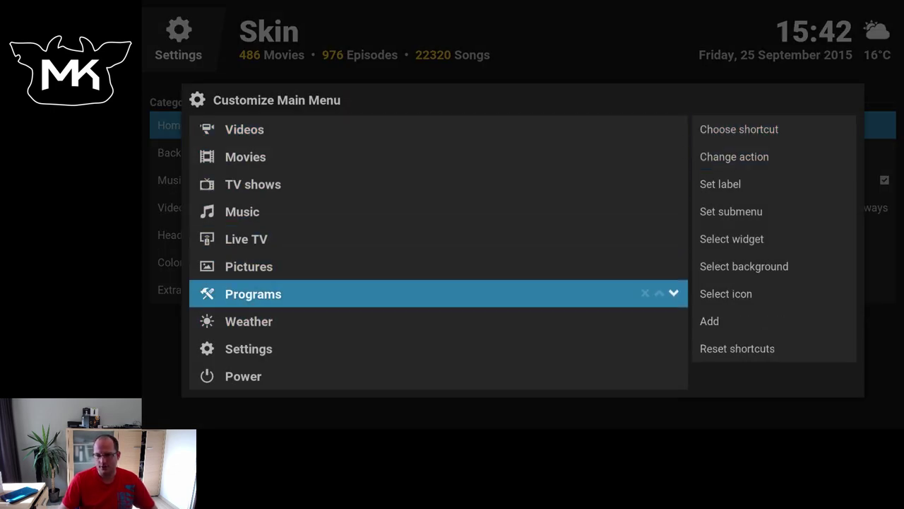
Examine the customisation options available for the Live TV entry, such as action, label, submenu, widget and background.
{"action": "key", "text": "Right"}
{"action": "key", "text": "Down"}
{"action": "key", "text": "Up"}
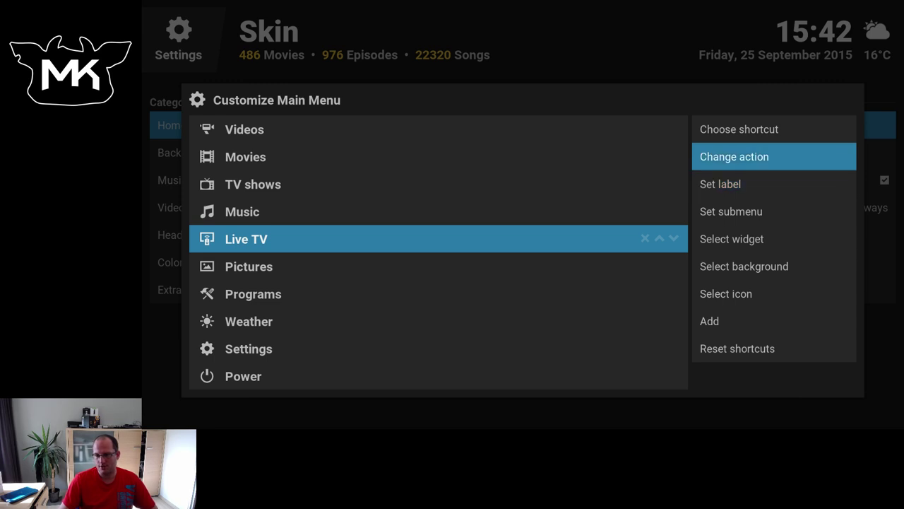
{"action": "key", "text": "Down"}
{"action": "key", "text": "Down"}
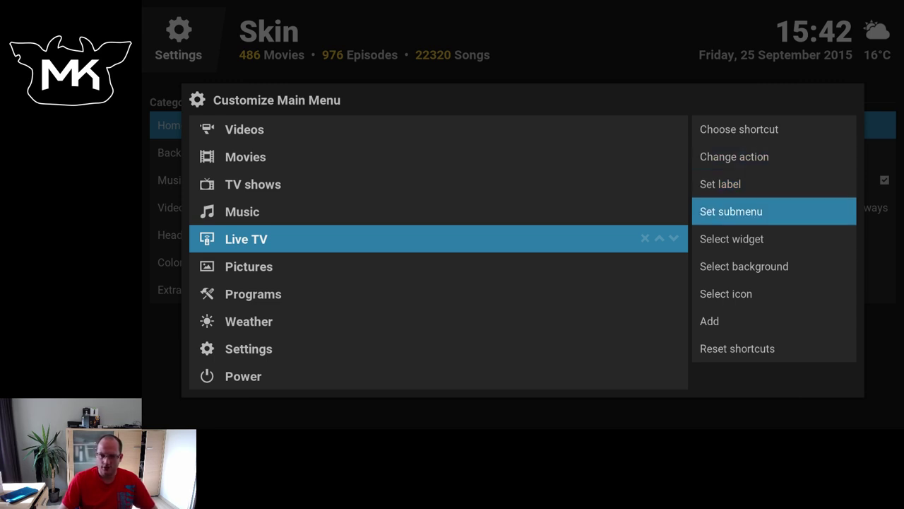
{"action": "key", "text": "Down"}
{"action": "key", "text": "Down"}
{"action": "key", "text": "Up"}
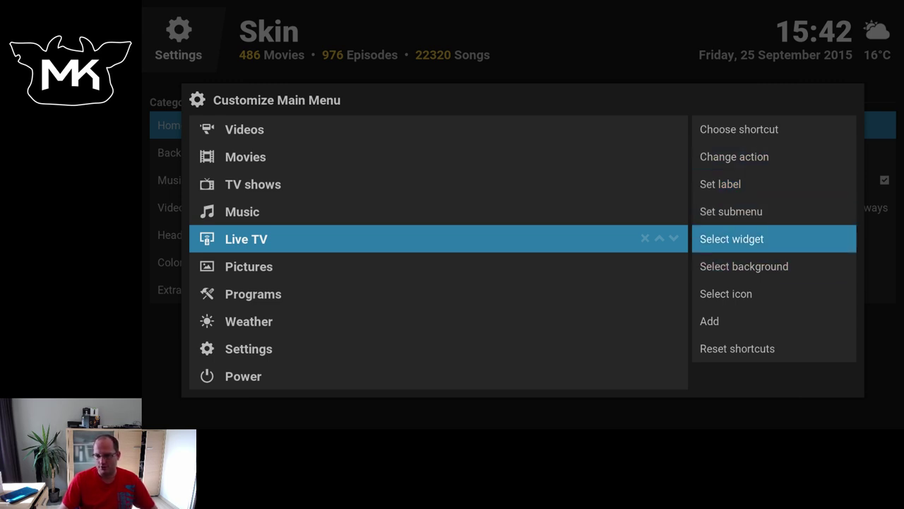
{"action": "key", "text": "Down"}
{"action": "key", "text": "Up"}
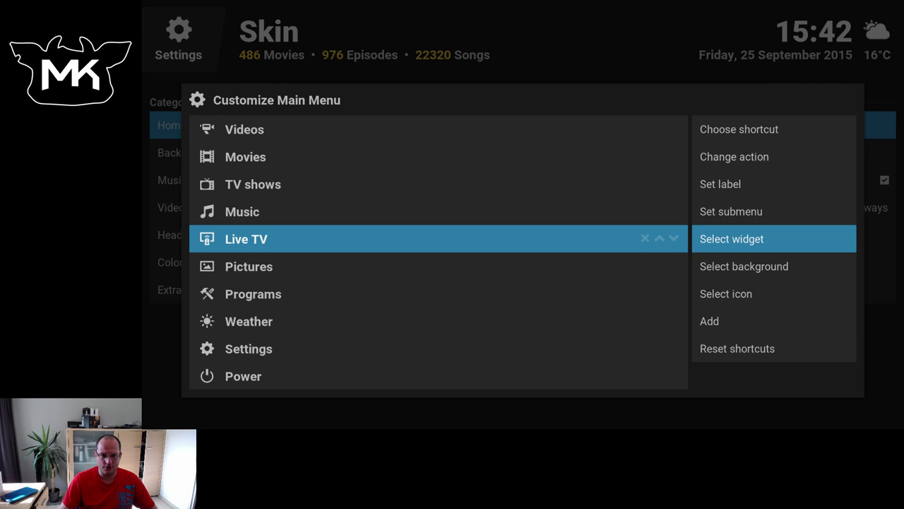
Set the widget of the TV shows menu entry to Recent episodes.
{"action": "key", "text": "Left"}
{"action": "key", "text": "Up"}
{"action": "key", "text": "Up"}
{"action": "key", "text": "Right"}
{"action": "key", "text": "Up"}
{"action": "key", "text": "Up"}
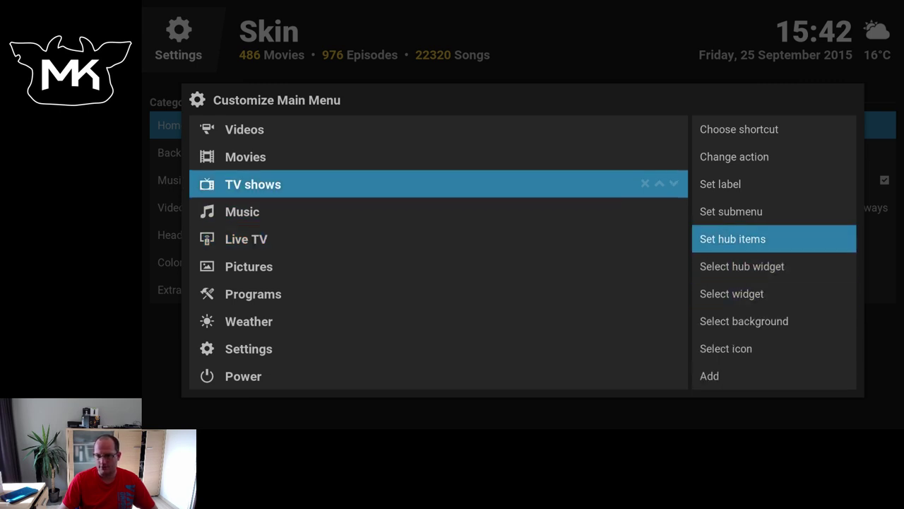
{"action": "key", "text": "Down"}
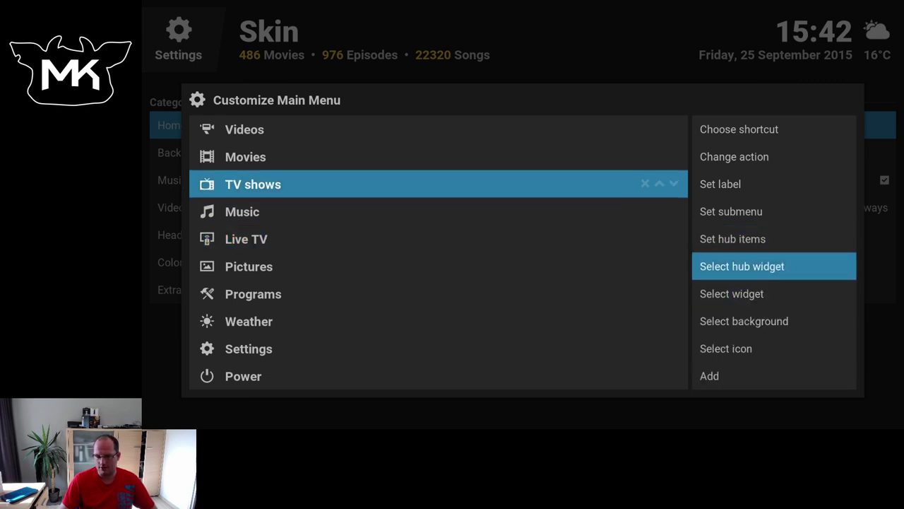
{"action": "key", "text": "Down"}
{"action": "key", "text": "Return"}
{"action": "key", "text": "Down"}
{"action": "key", "text": "Down"}
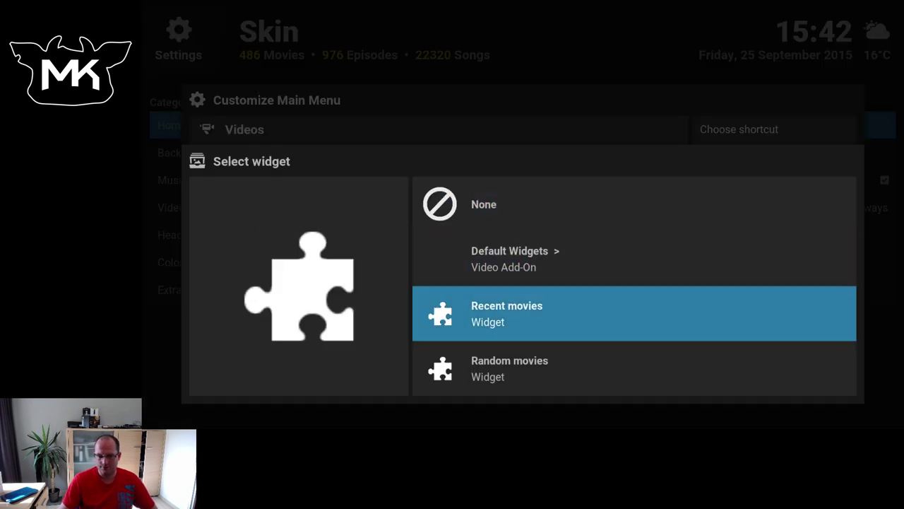
{"action": "key", "text": "Down"}
{"action": "key", "text": "Down"}
{"action": "key", "text": "Down"}
{"action": "key", "text": "Down"}
{"action": "key", "text": "Down"}
{"action": "key", "text": "Down"}
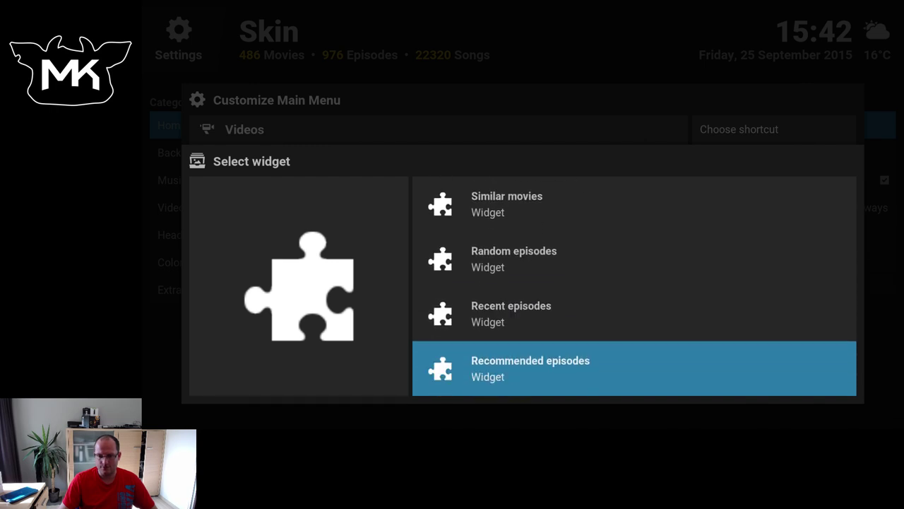
{"action": "key", "text": "Up"}
{"action": "key", "text": "Return"}
Set the widget of the Movies menu entry to Random movies and leave the main menu customisation.
{"action": "key", "text": "Left"}
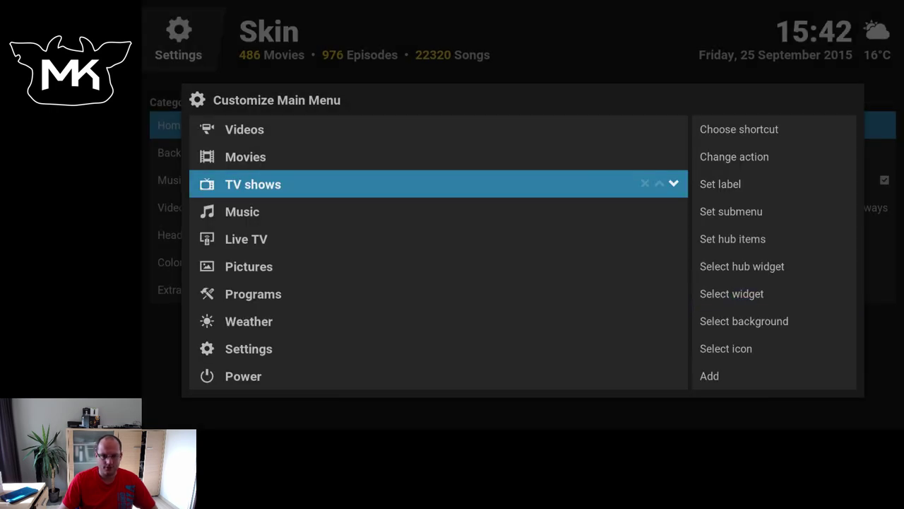
{"action": "key", "text": "Up"}
{"action": "key", "text": "Right"}
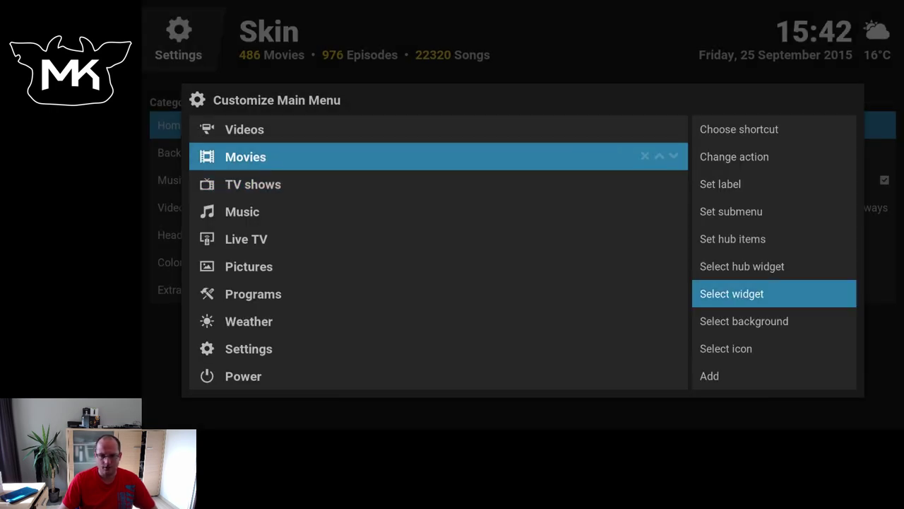
{"action": "key", "text": "Up"}
{"action": "key", "text": "Down"}
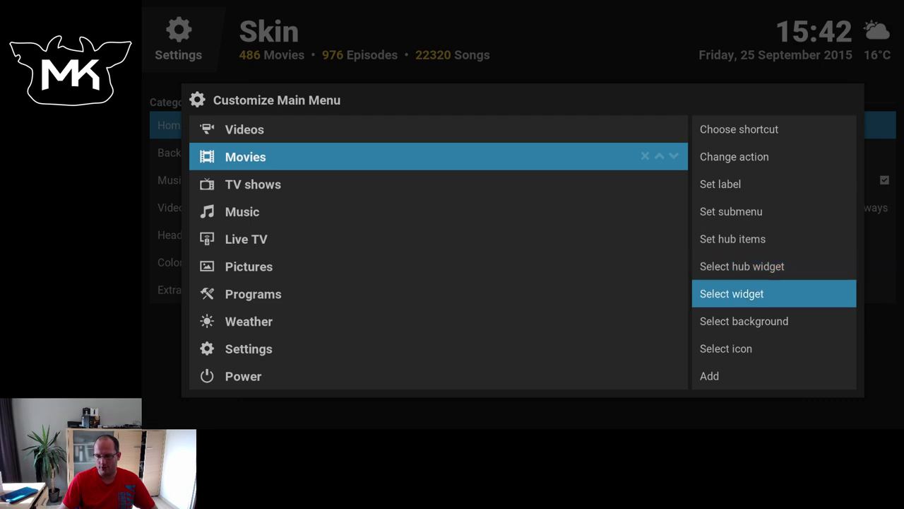
{"action": "key", "text": "Return"}
{"action": "key", "text": "Down"}
{"action": "key", "text": "Down"}
{"action": "key", "text": "Down"}
{"action": "key", "text": "Up"}
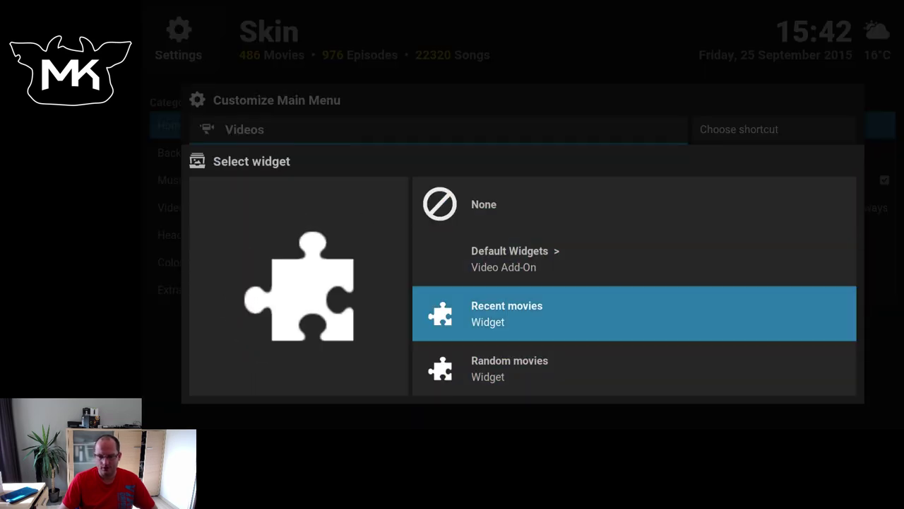
{"action": "key", "text": "Down"}
{"action": "key", "text": "Return"}
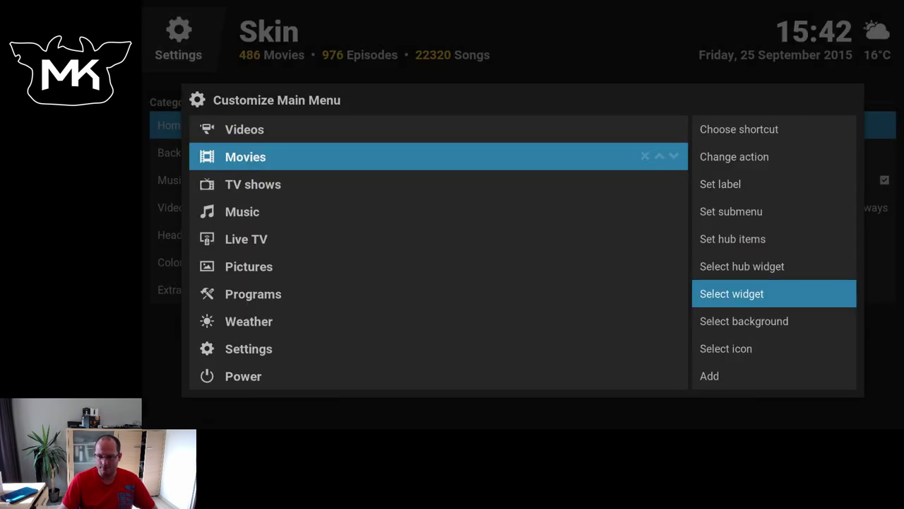
{"action": "key", "text": "Escape"}
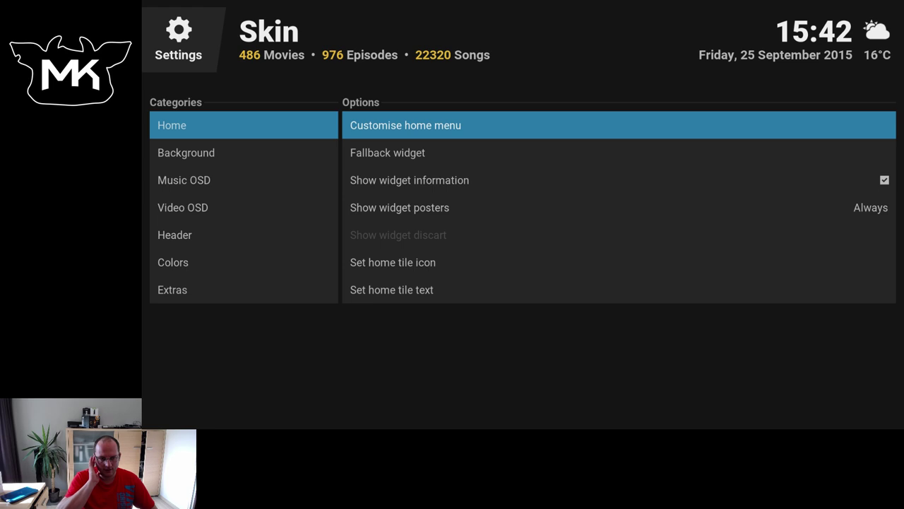
Look through the options of the Background, Music OSD and Video OSD categories in the skin settings.
{"action": "key", "text": "Down"}
{"action": "key", "text": "Left"}
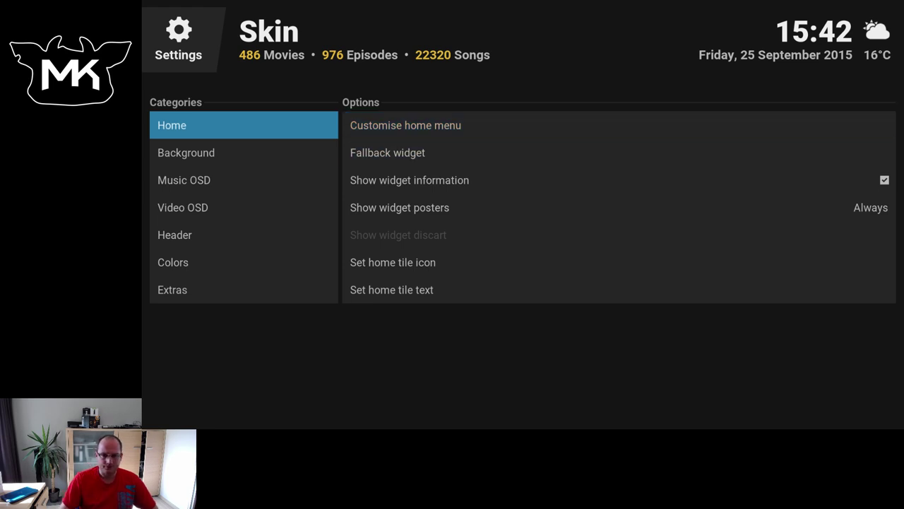
{"action": "key", "text": "Down"}
{"action": "key", "text": "Right"}
{"action": "key", "text": "Left"}
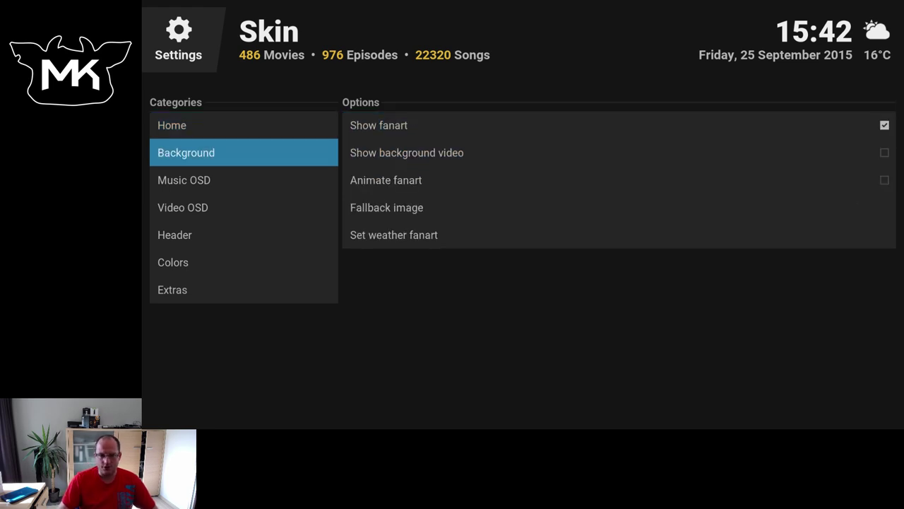
{"action": "key", "text": "Down"}
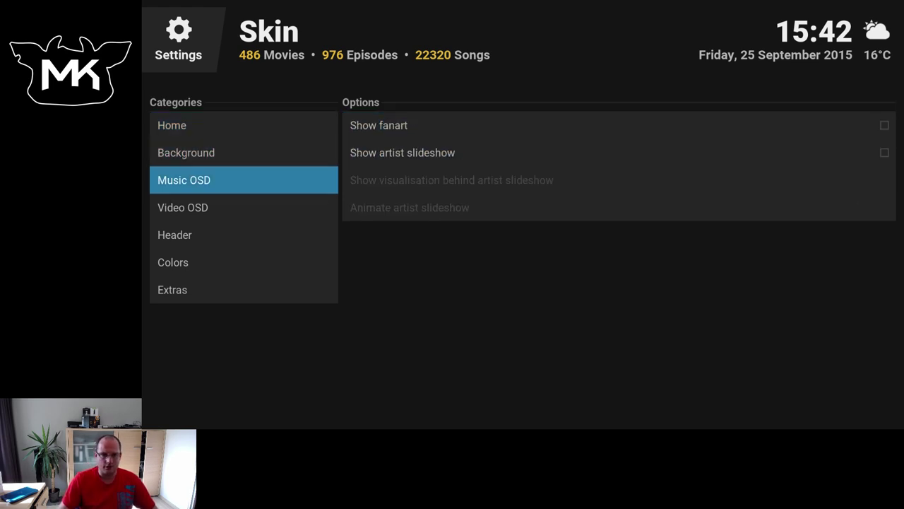
{"action": "key", "text": "Down"}
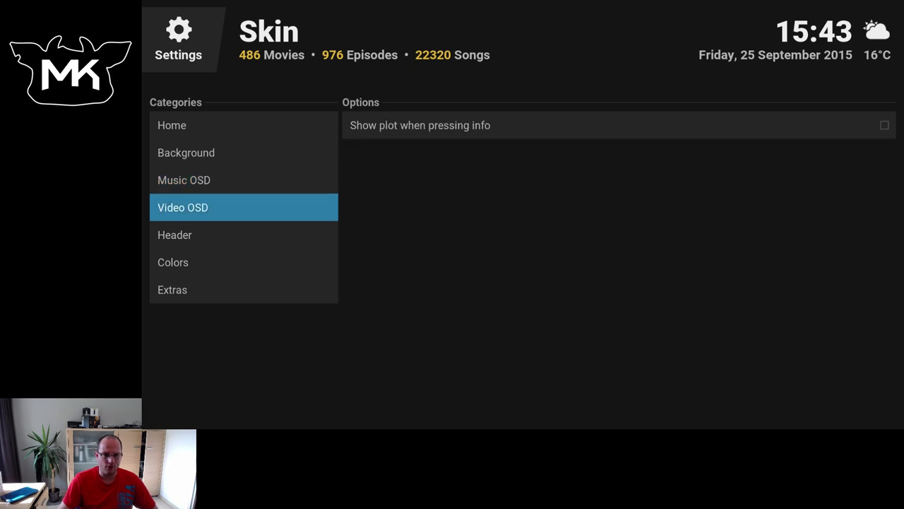
{"action": "key", "text": "Up"}
{"action": "key", "text": "Right"}
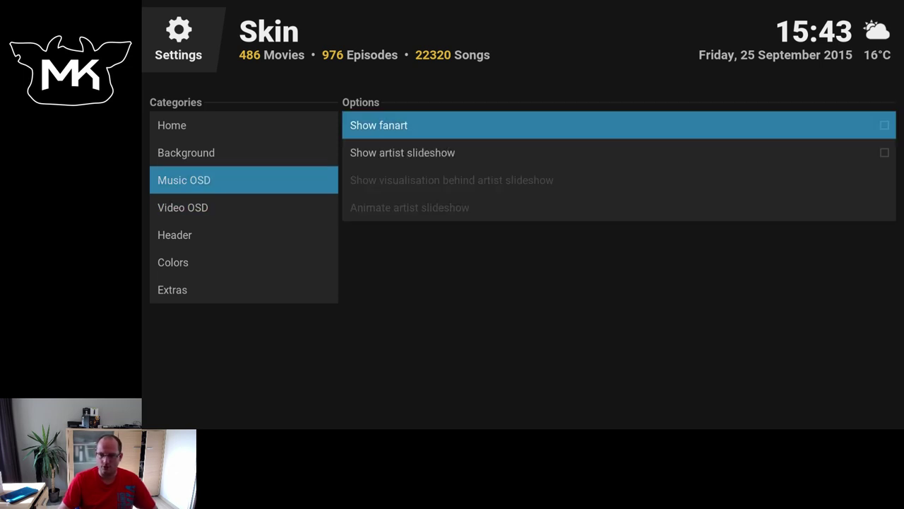
{"action": "key", "text": "Down"}
{"action": "key", "text": "Left"}
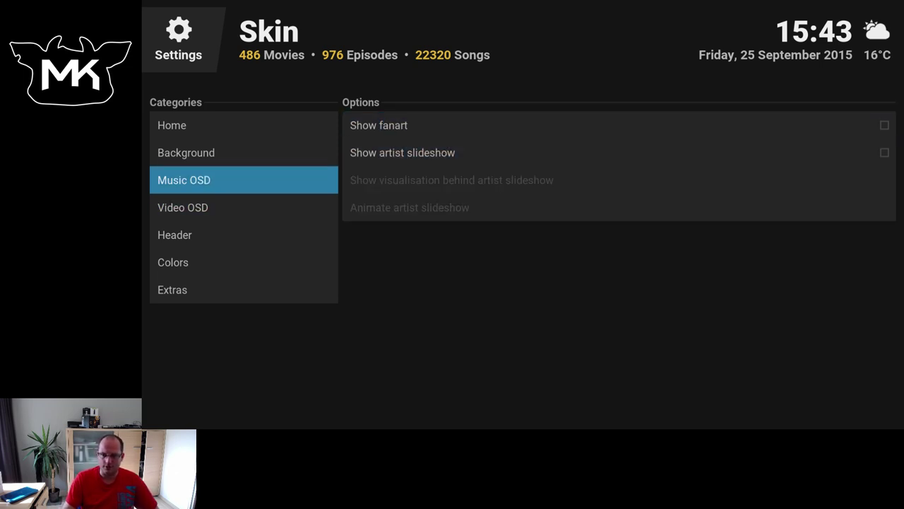
Switch the header's Show clock and Show weather with clock options off and back on.
{"action": "key", "text": "Down"}
{"action": "key", "text": "Down"}
{"action": "key", "text": "Right"}
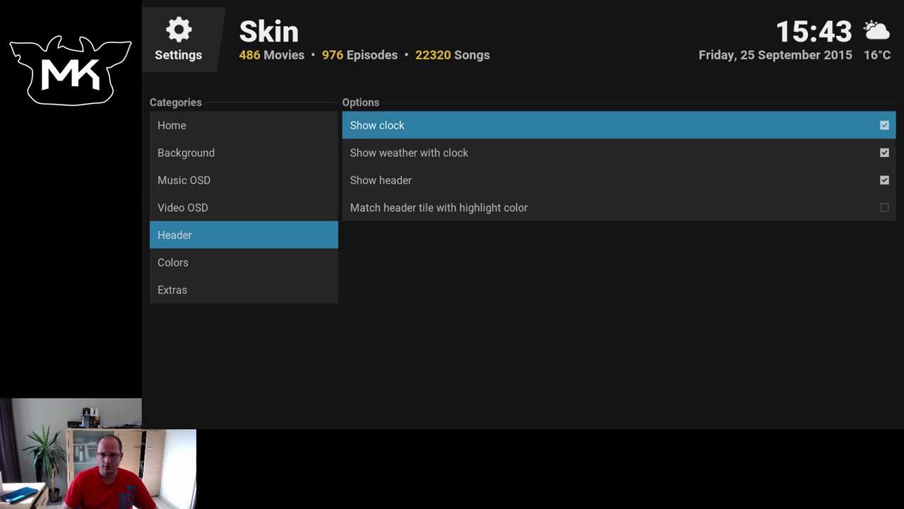
{"action": "key", "text": "Return"}
{"action": "key", "text": "Return"}
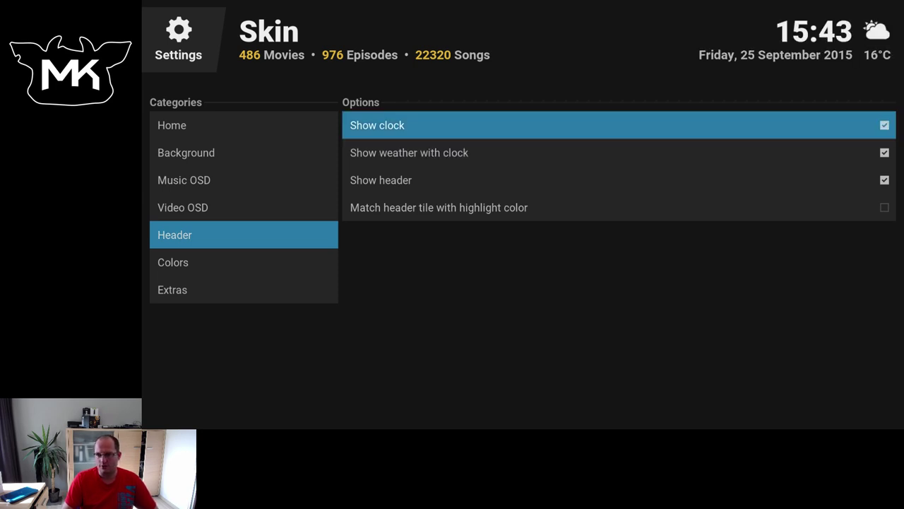
{"action": "key", "text": "Down"}
{"action": "key", "text": "Return"}
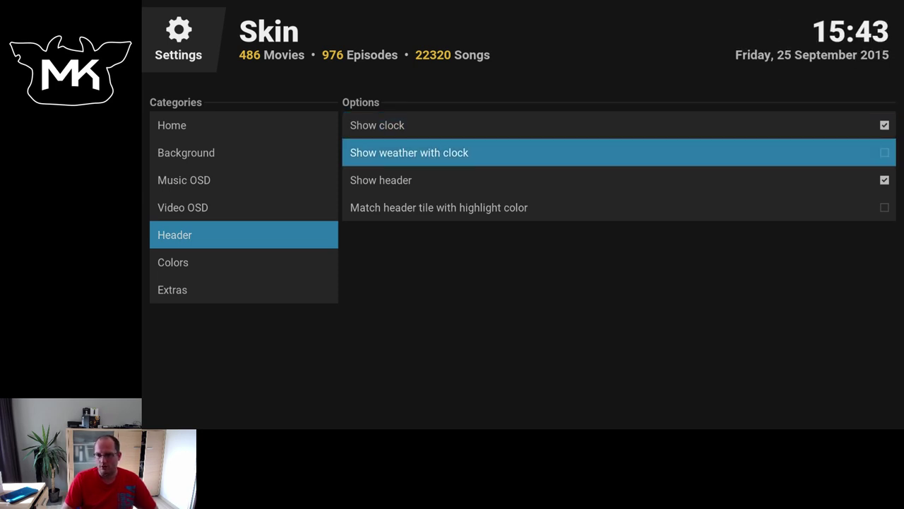
{"action": "key", "text": "Return"}
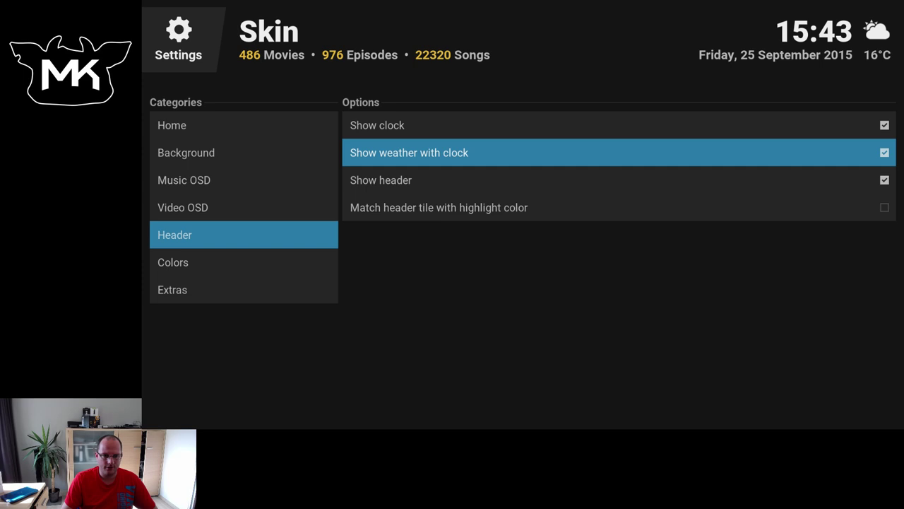
Reopen the skin settings and go to the options of the Colors category.
{"action": "key", "text": "Escape"}
{"action": "key", "text": "Return"}
{"action": "key", "text": "Down"}
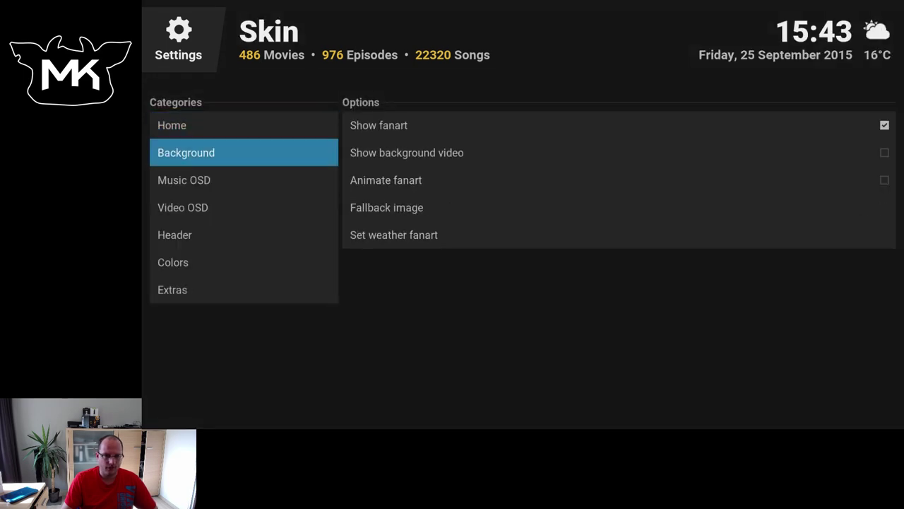
{"action": "key", "text": "Down"}
{"action": "key", "text": "Down"}
{"action": "key", "text": "Down"}
{"action": "key", "text": "Down"}
{"action": "key", "text": "Right"}
{"action": "key", "text": "Down"}
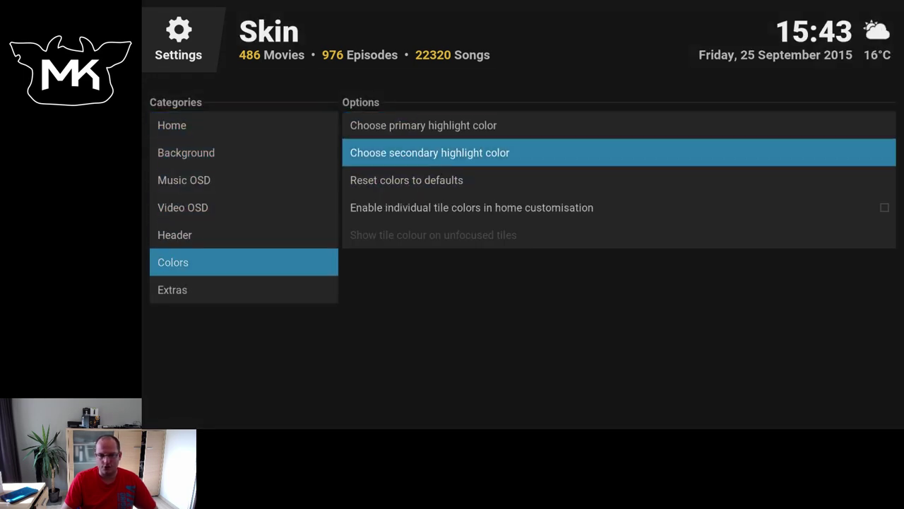
Set the primary highlight color to the bright green ff35e55e.
{"action": "key", "text": "Up"}
{"action": "key", "text": "Return"}
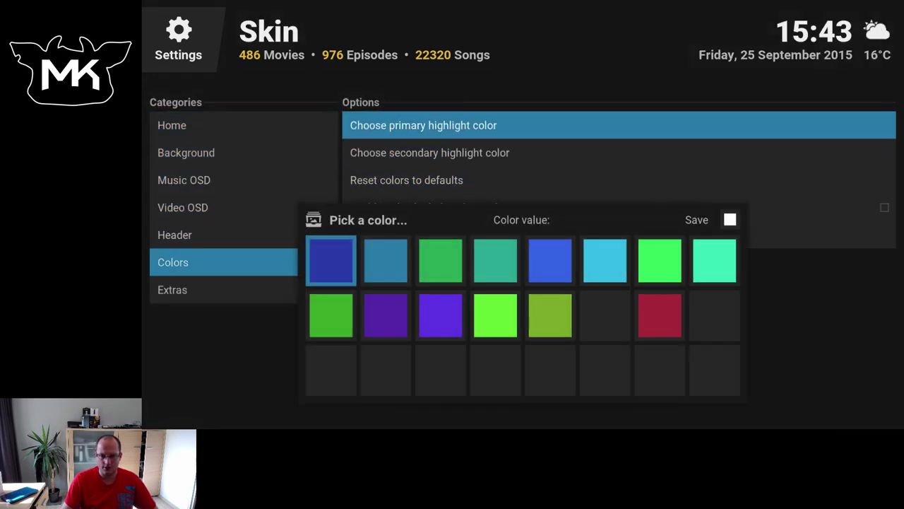
{"action": "key", "text": "Right"}
{"action": "key", "text": "Right"}
{"action": "key", "text": "Down"}
{"action": "key", "text": "Down"}
{"action": "key", "text": "Right"}
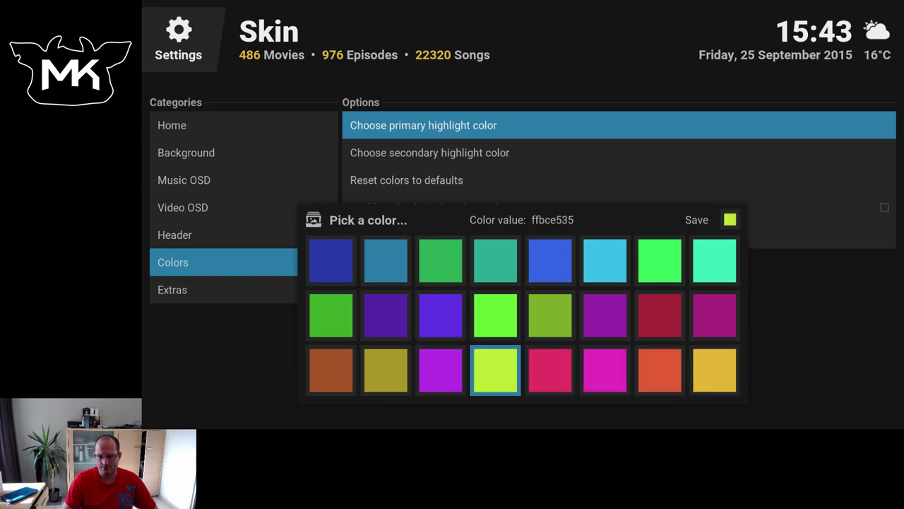
{"action": "key", "text": "Right"}
{"action": "key", "text": "Right"}
{"action": "key", "text": "Up"}
{"action": "key", "text": "Up"}
{"action": "key", "text": "Right"}
{"action": "key", "text": "Up"}
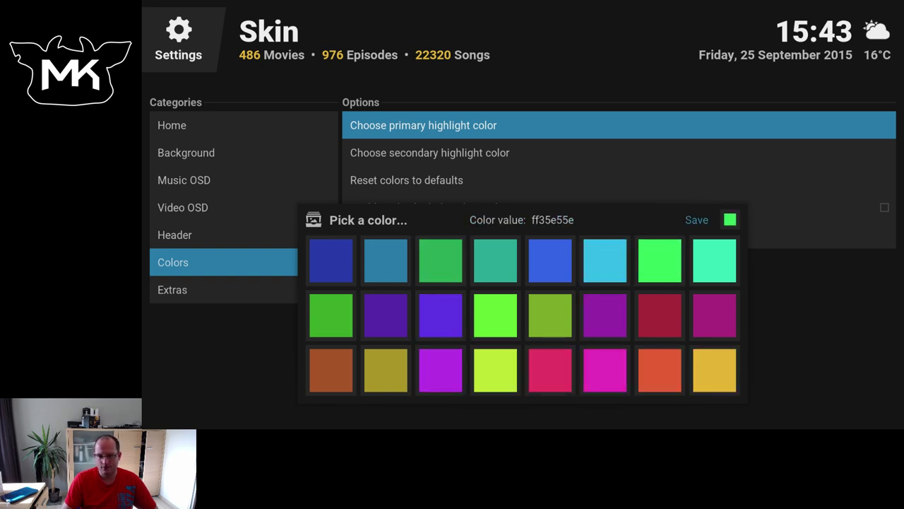
{"action": "key", "text": "Return"}
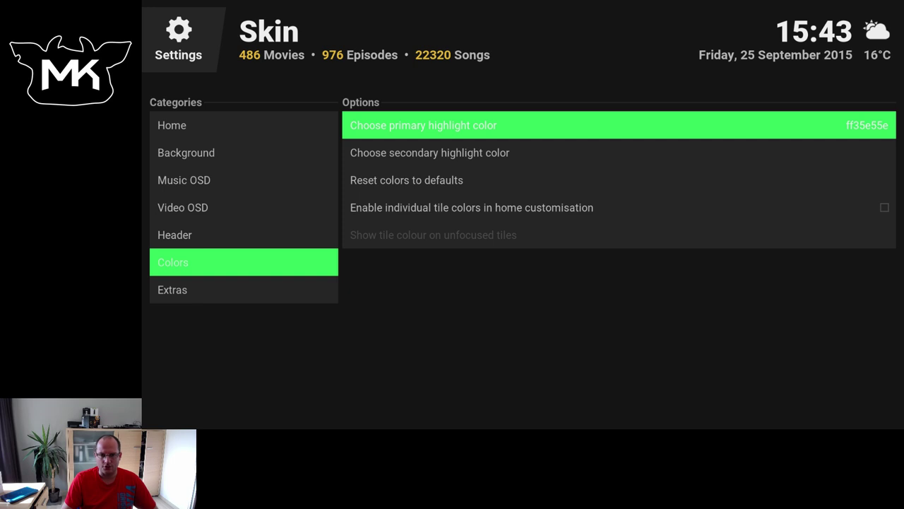
Set the primary highlight color to the dark blue ff283ba8 and leave the skin settings.
{"action": "key", "text": "Return"}
{"action": "key", "text": "Down"}
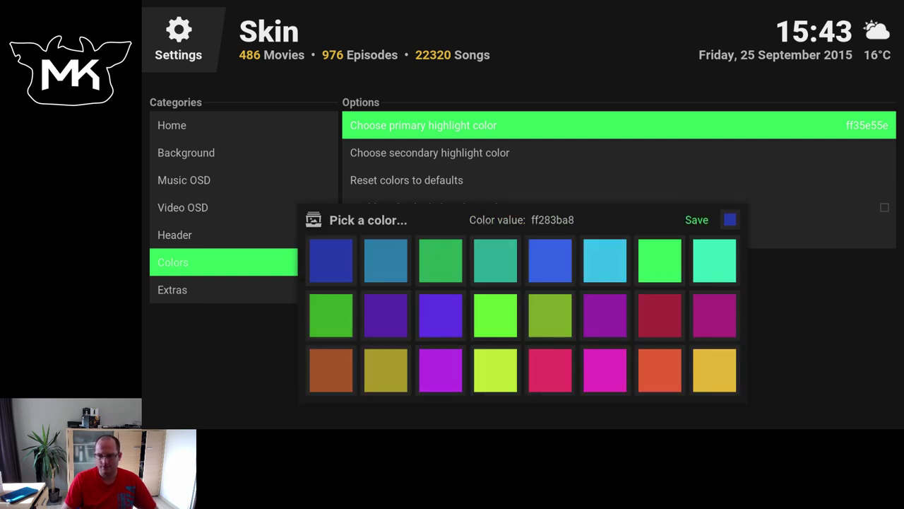
{"action": "key", "text": "Return"}
{"action": "key", "text": "Left"}
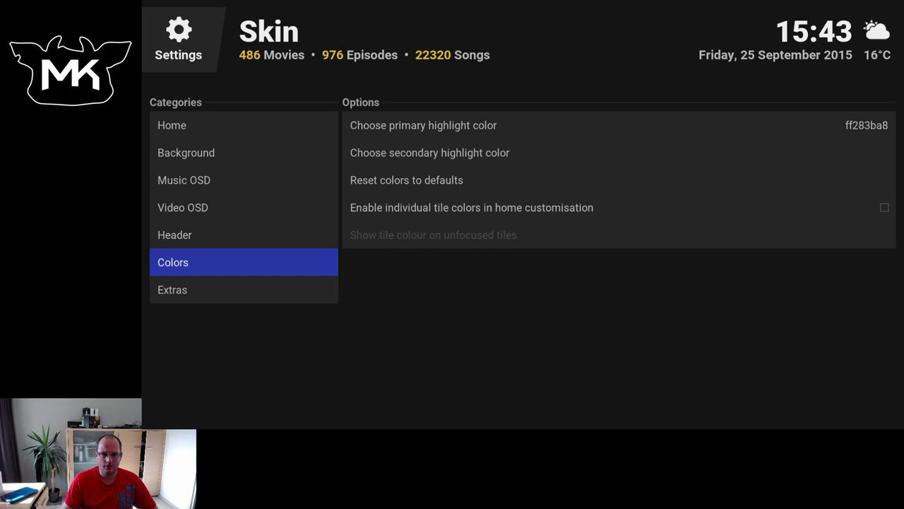
{"action": "key", "text": "Down"}
{"action": "key", "text": "Escape"}
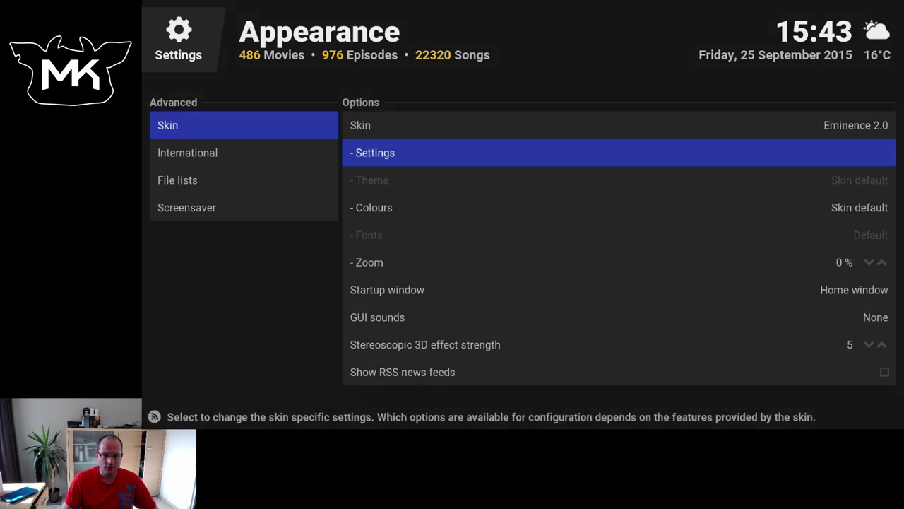
Examine the International options of the Appearance settings, such as language, region and date formats.
{"action": "key", "text": "Left"}
{"action": "key", "text": "Down"}
{"action": "key", "text": "Right"}
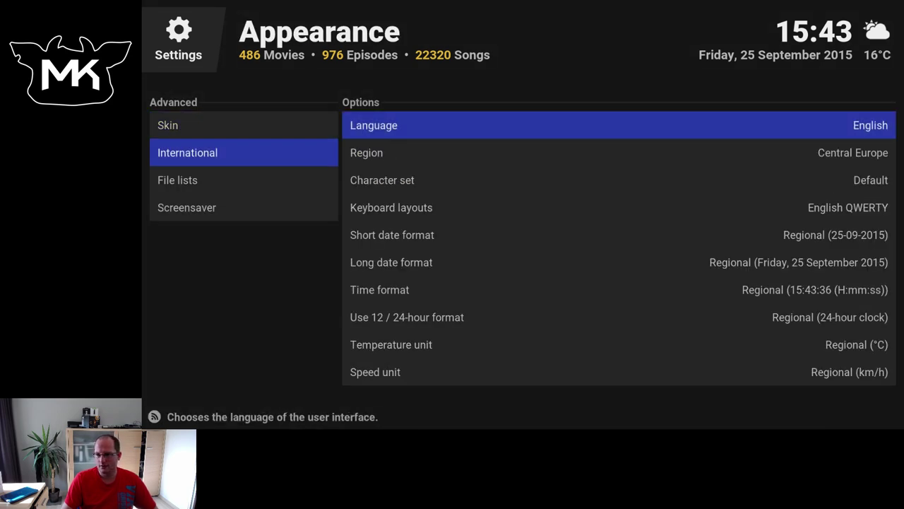
{"action": "key", "text": "Down"}
{"action": "key", "text": "Down"}
{"action": "key", "text": "Down"}
{"action": "key", "text": "Down"}
{"action": "key", "text": "Down"}
{"action": "key", "text": "Escape"}
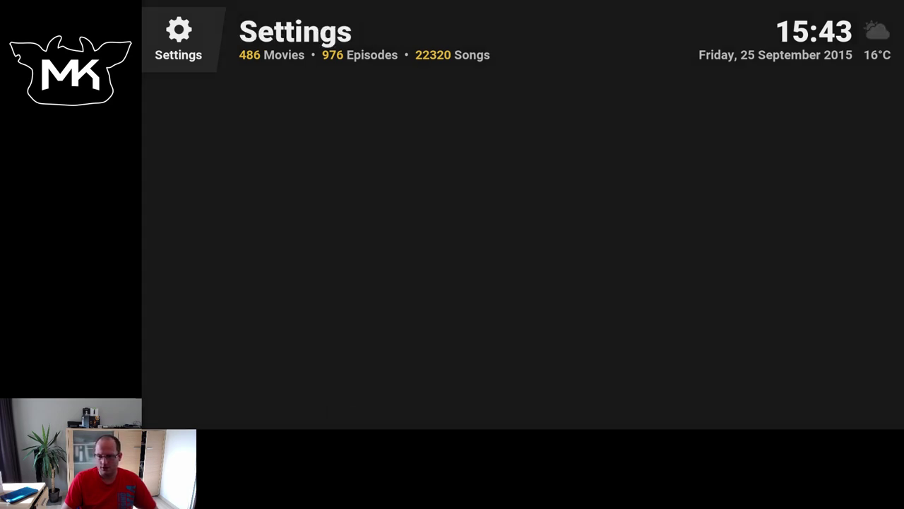
Look through the categories of the Settings overview, such as Pictures, Music and PVR service, and return to the home screen.
{"action": "key", "text": "Down"}
{"action": "key", "text": "Down"}
{"action": "key", "text": "Down"}
{"action": "key", "text": "Down"}
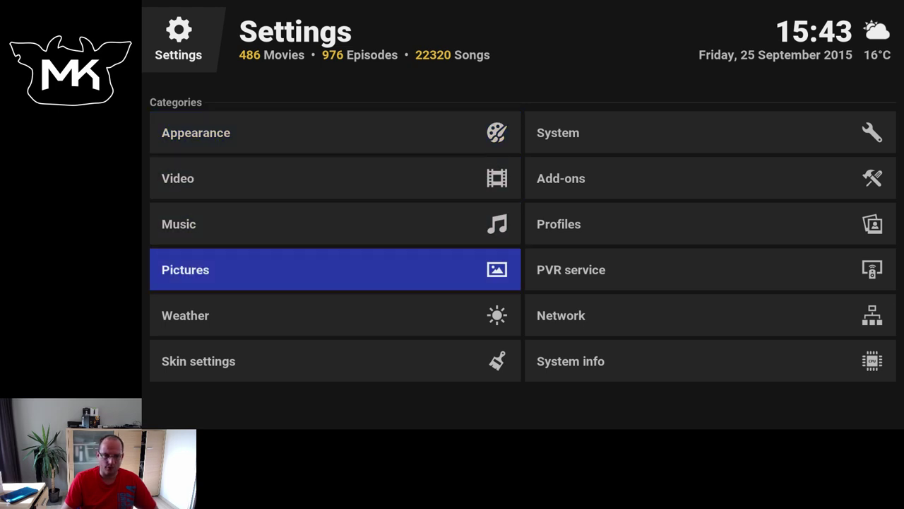
{"action": "key", "text": "Right"}
{"action": "key", "text": "Up"}
{"action": "key", "text": "Up"}
{"action": "key", "text": "Left"}
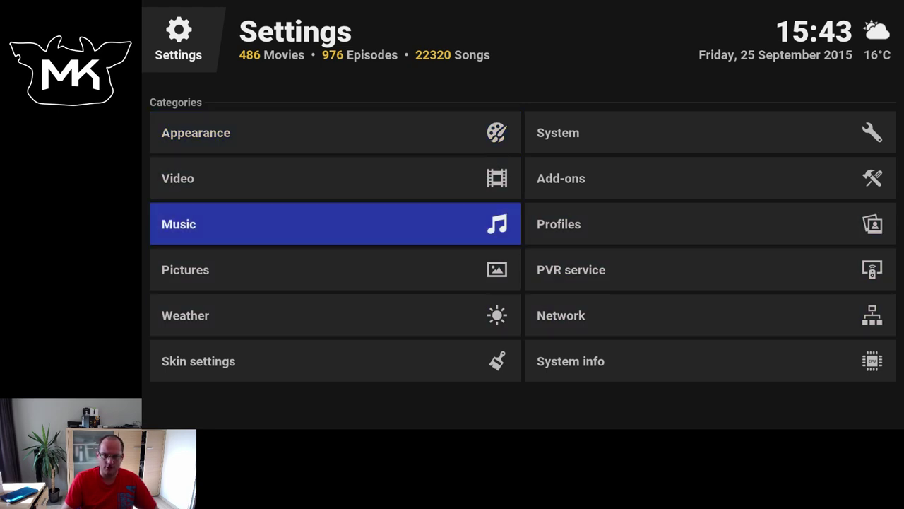
{"action": "key", "text": "Down"}
{"action": "key", "text": "Down"}
{"action": "key", "text": "Down"}
{"action": "key", "text": "Up"}
{"action": "key", "text": "Up"}
{"action": "key", "text": "Right"}
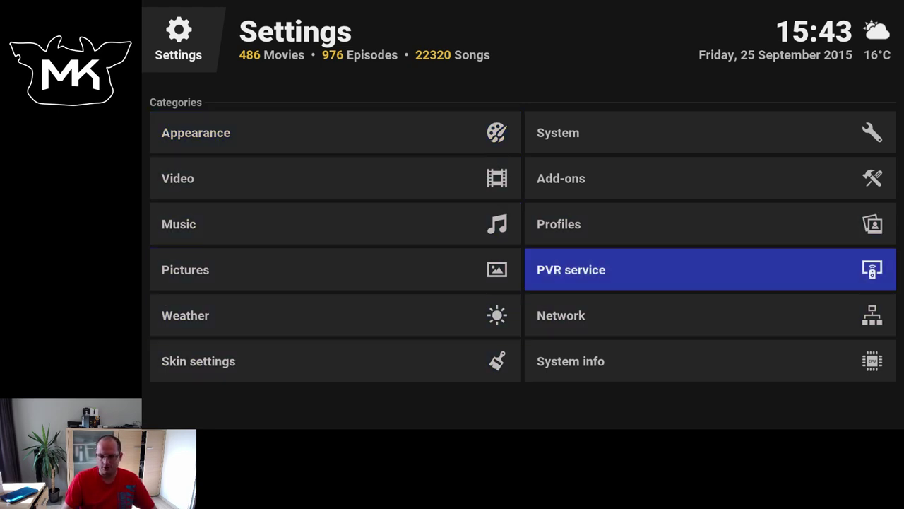
{"action": "key", "text": "Left"}
{"action": "key", "text": "Escape"}
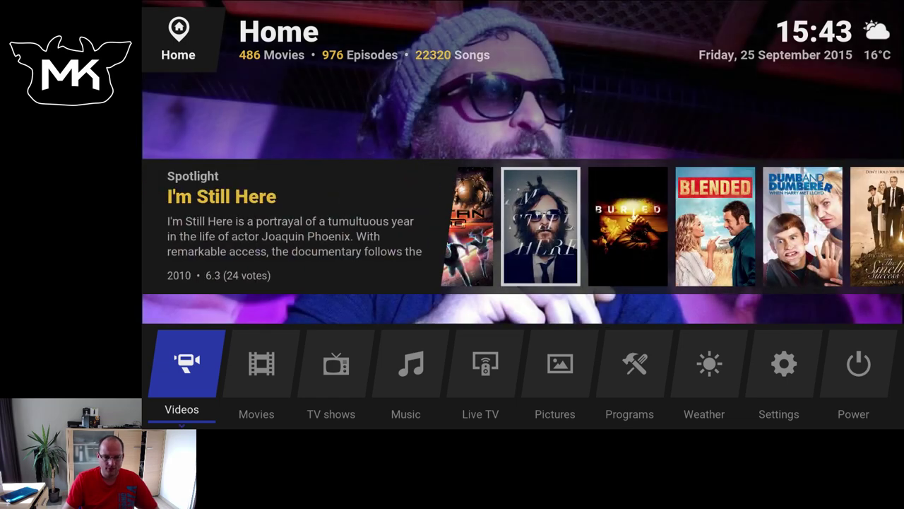
Look through the home menu entries from Videos to Power with the new highlight color.
{"action": "key", "text": "Right"}
{"action": "key", "text": "Right"}
{"action": "key", "text": "Right"}
{"action": "key", "text": "Right"}
{"action": "key", "text": "Right"}
{"action": "key", "text": "Right"}
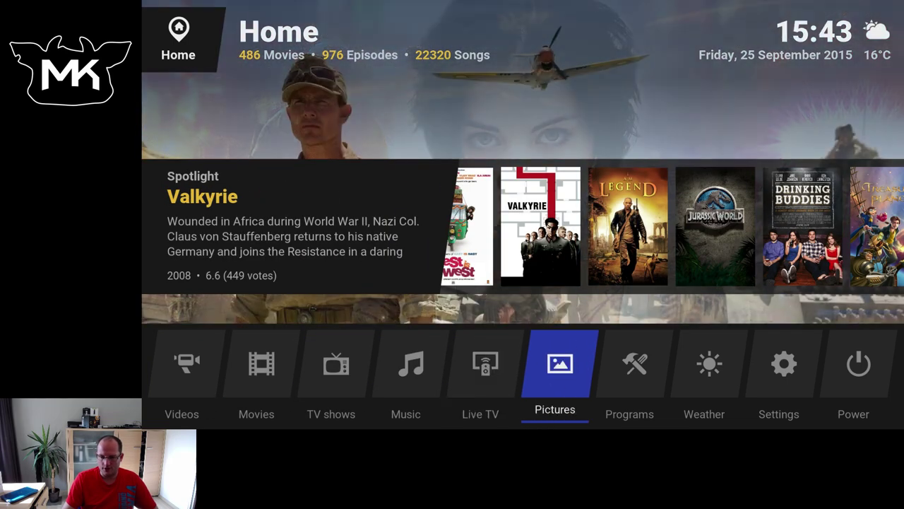
{"action": "key", "text": "Right"}
{"action": "key", "text": "Right"}
{"action": "key", "text": "Right"}
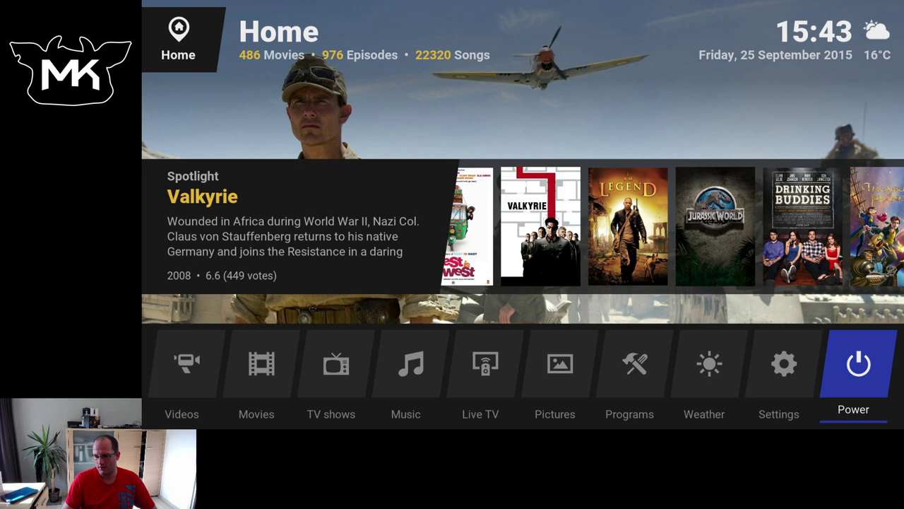
Open the Settings overview from the home menu.
{"action": "key", "text": "Left"}
{"action": "key", "text": "Left"}
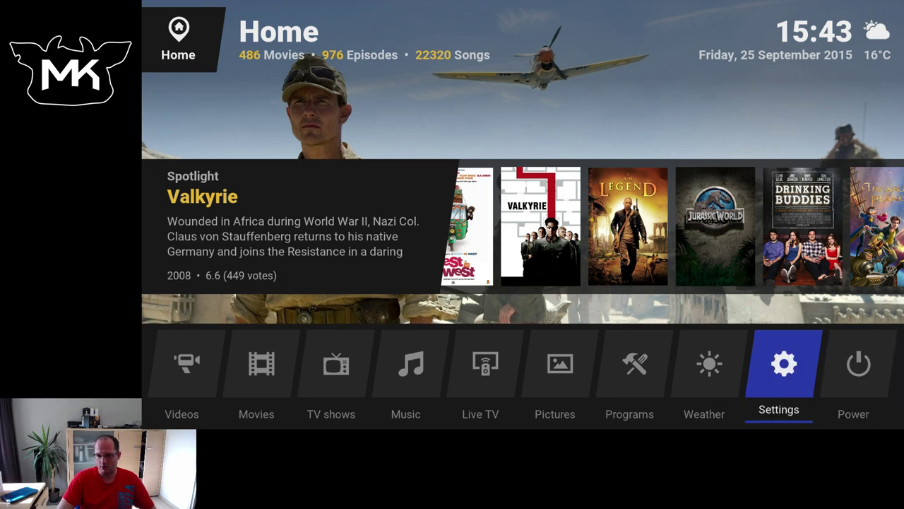
{"action": "key", "text": "Right"}
{"action": "key", "text": "Return"}
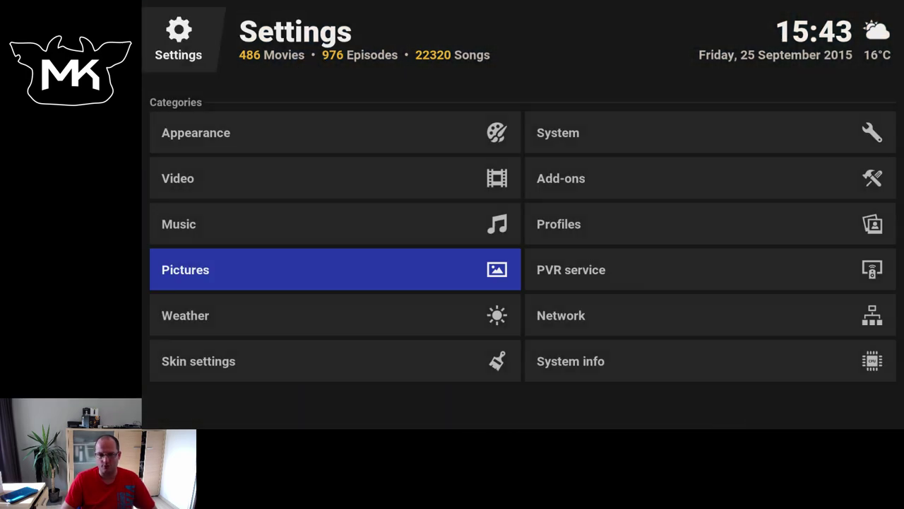
Leave the Settings overview and open the Weather screen from the home menu.
{"action": "key", "text": "Escape"}
{"action": "key", "text": "Left"}
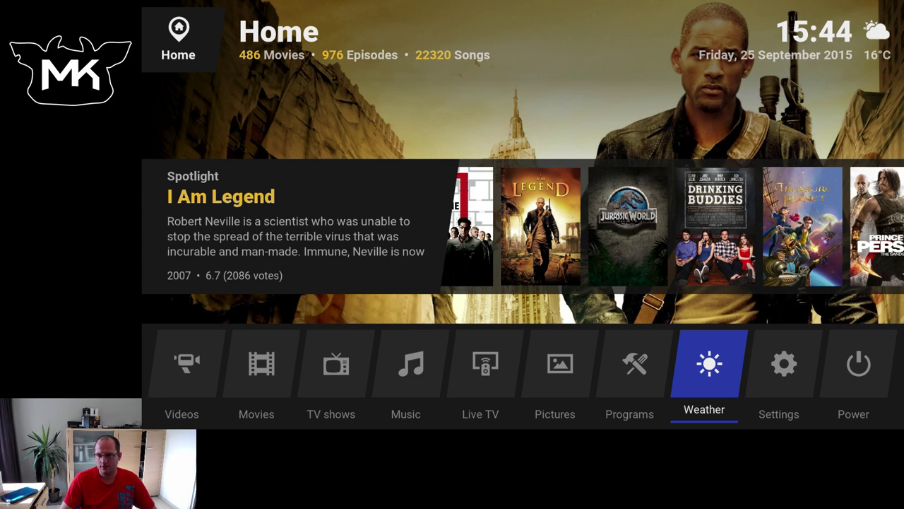
{"action": "key", "text": "Return"}
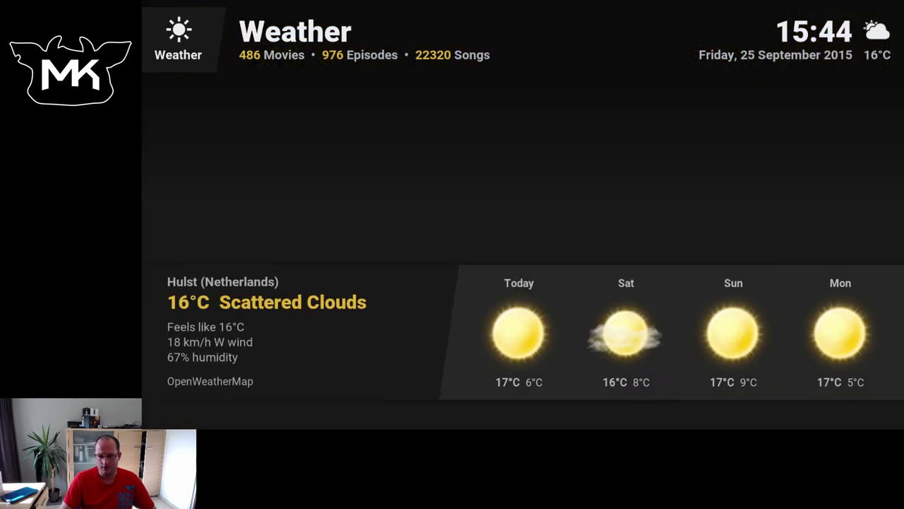
Look through the Weather screen's view options, such as Refresh, location, weather fanart and Settings, and leave the screen.
{"action": "key", "text": "Up"}
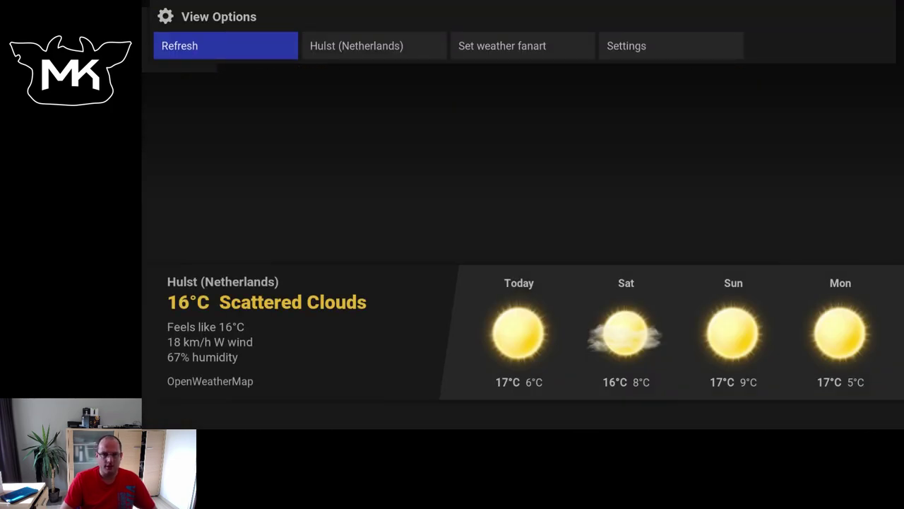
{"action": "key", "text": "Right"}
{"action": "key", "text": "Right"}
{"action": "key", "text": "Right"}
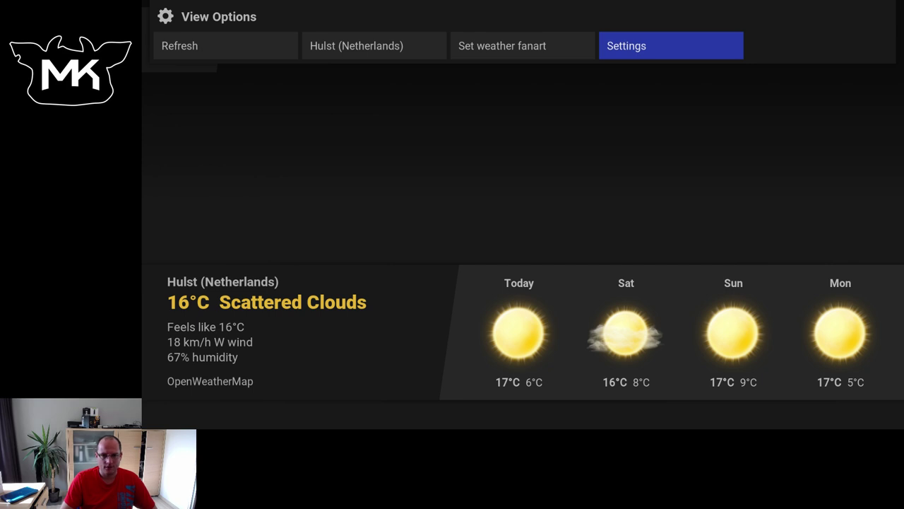
{"action": "key", "text": "Down"}
{"action": "key", "text": "Up"}
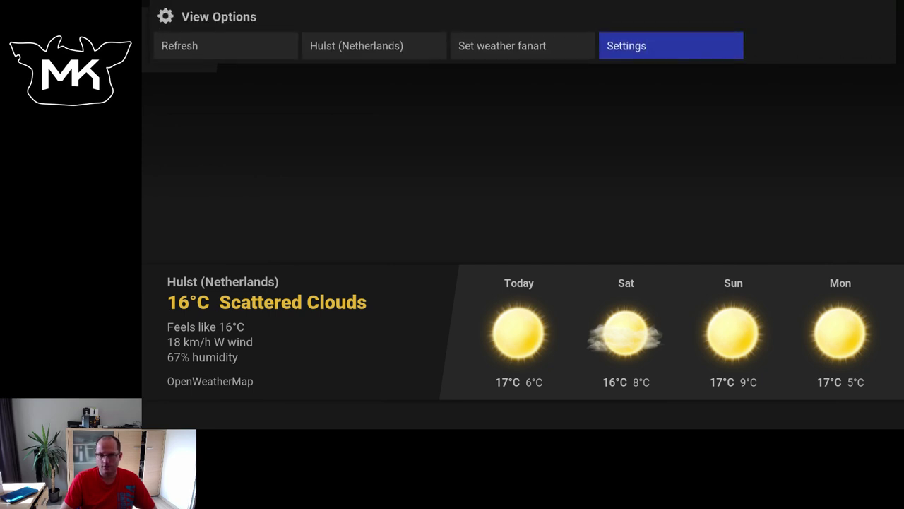
{"action": "key", "text": "Left"}
{"action": "key", "text": "Right"}
{"action": "key", "text": "Down"}
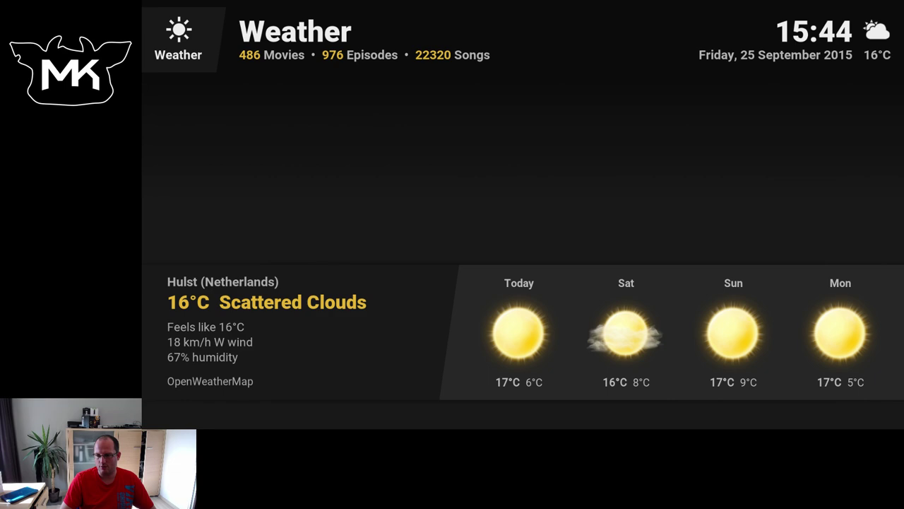
{"action": "key", "text": "Up"}
{"action": "key", "text": "Left"}
{"action": "key", "text": "Left"}
{"action": "key", "text": "Left"}
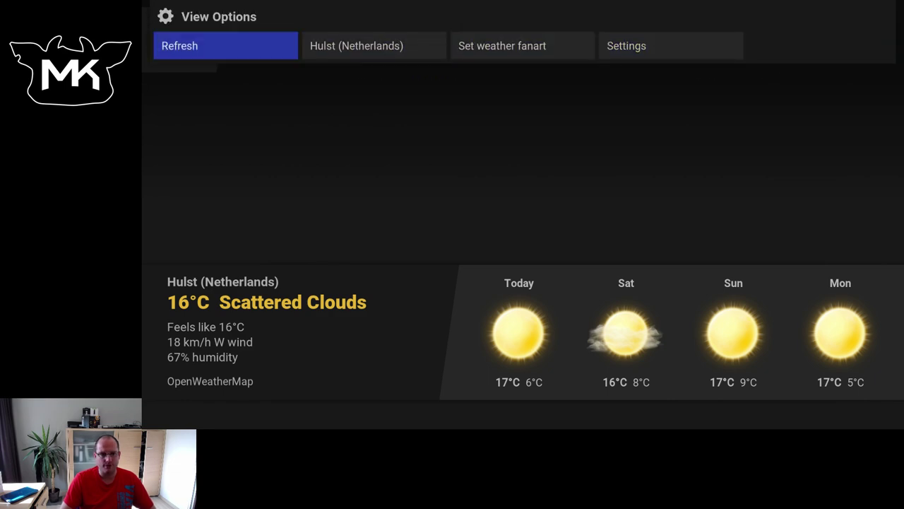
{"action": "key", "text": "Down"}
{"action": "key", "text": "Escape"}
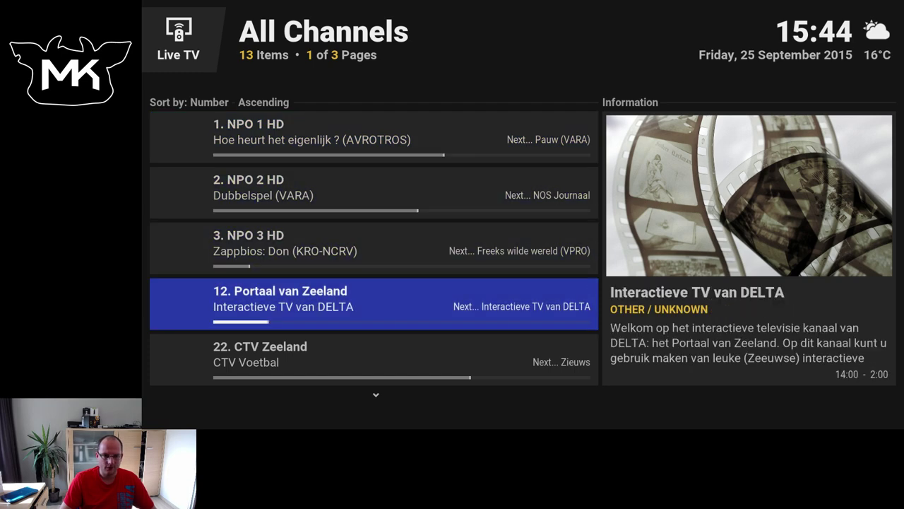
Look through the first Live TV channels in the All Channels list with their programme information.
{"action": "key", "text": "Up"}
{"action": "key", "text": "Up"}
{"action": "key", "text": "Down"}
{"action": "key", "text": "Up"}
{"action": "key", "text": "Up"}
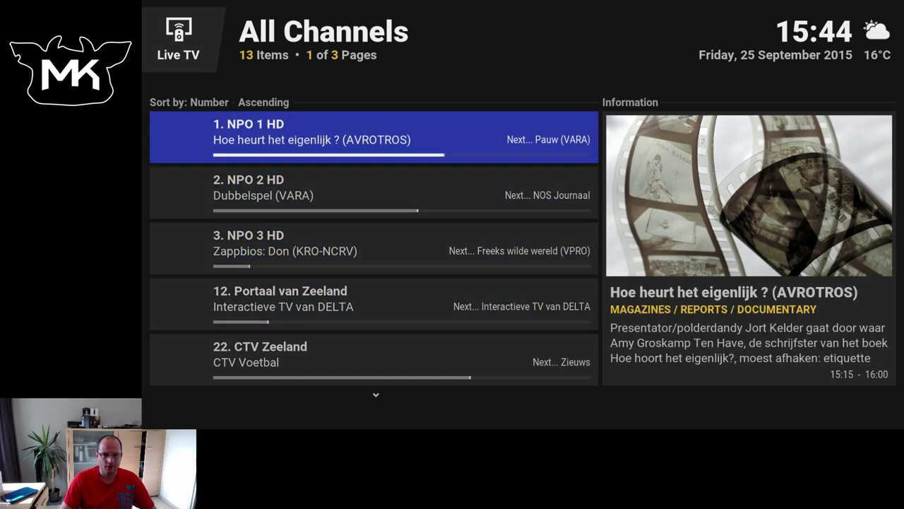
{"action": "key", "text": "Down"}
{"action": "key", "text": "Up"}
Examine the view options of the Live TV channel list, such as view, sorting, group and filter.
{"action": "key", "text": "Up"}
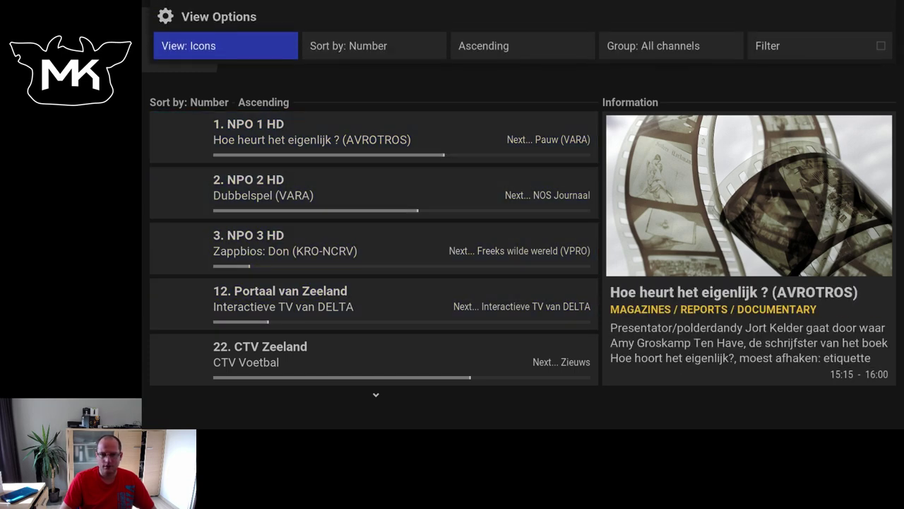
{"action": "key", "text": "Right"}
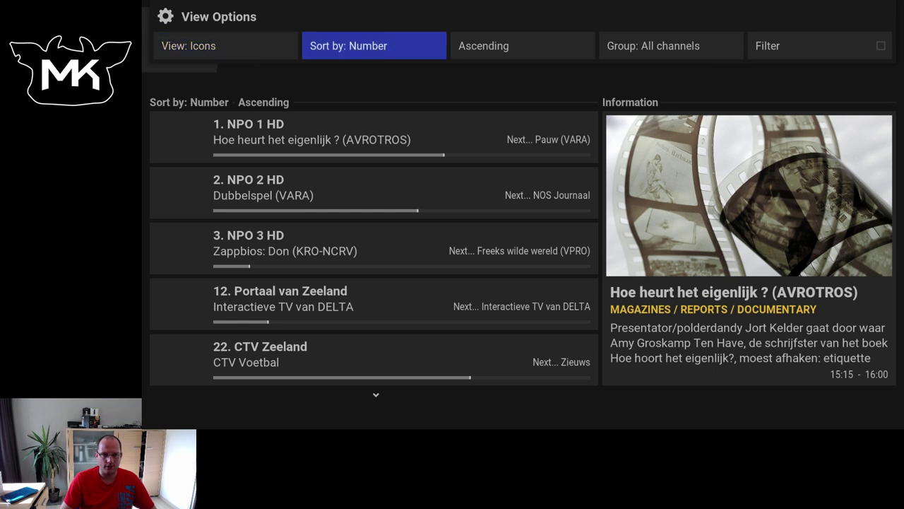
{"action": "key", "text": "Right"}
{"action": "key", "text": "Right"}
{"action": "key", "text": "Right"}
{"action": "key", "text": "Left"}
{"action": "key", "text": "Left"}
{"action": "key", "text": "Left"}
{"action": "key", "text": "Down"}
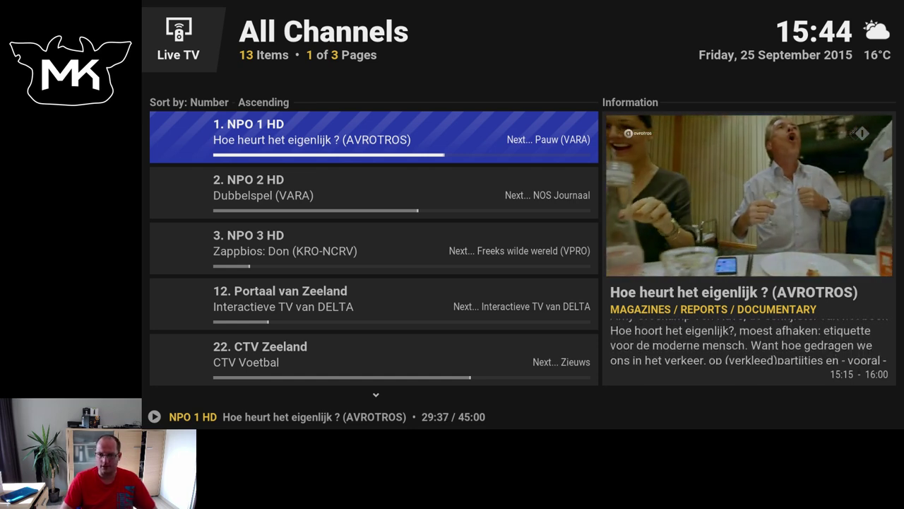
Watch NPO 1 HD in full screen and briefly show its playback controls.
{"action": "key", "text": "Return"}
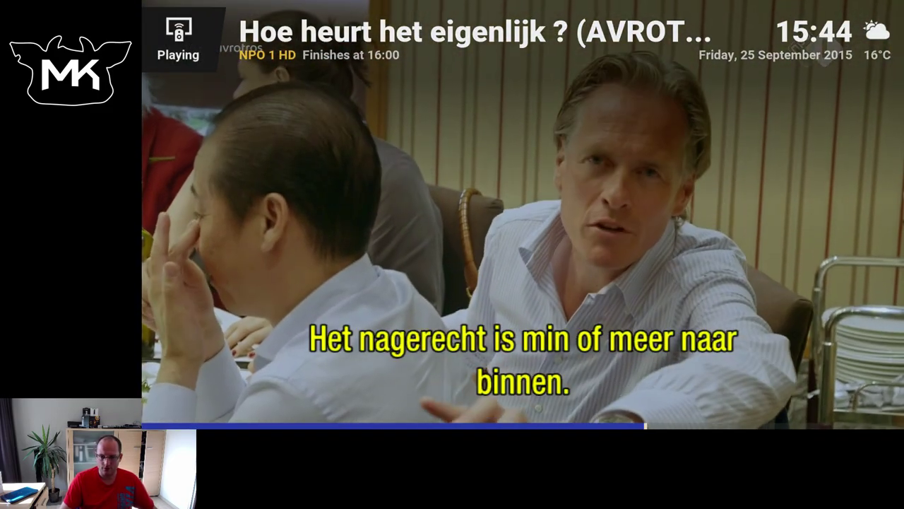
{"action": "key", "text": "m"}
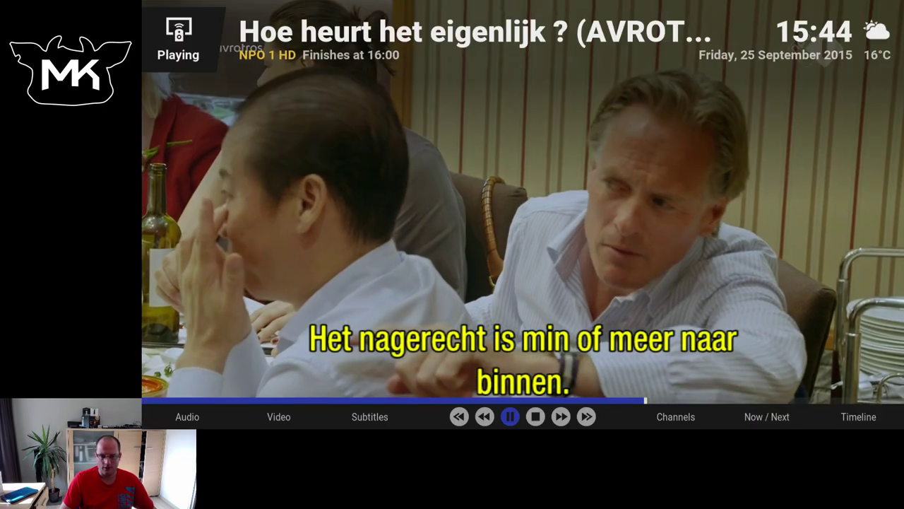
{"action": "key", "text": "m"}
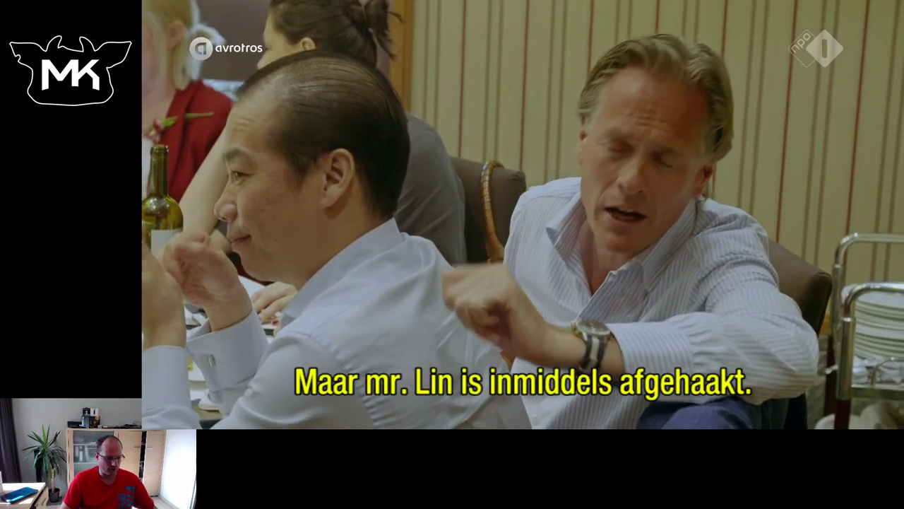
Bring up the channel list from the playback controls and switch to NPO 2 HD.
{"action": "key", "text": "m"}
{"action": "key", "text": "Right"}
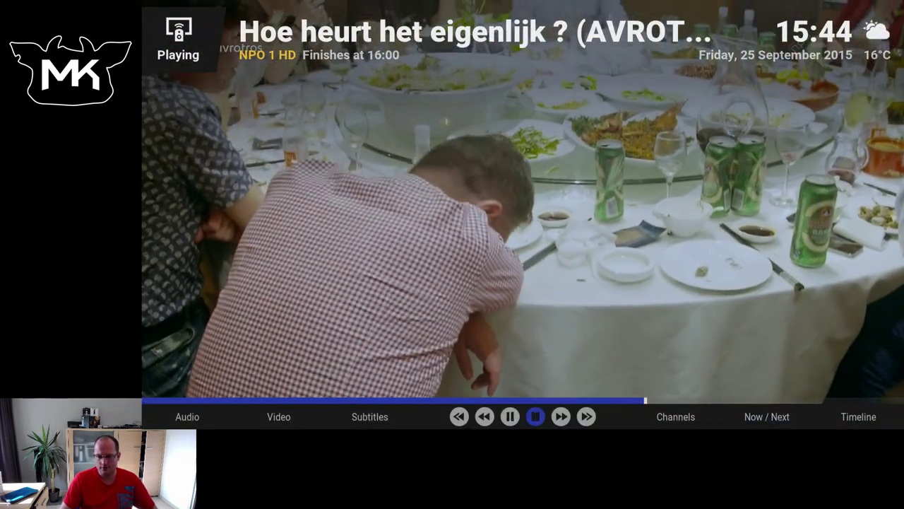
{"action": "key", "text": "Right"}
{"action": "key", "text": "Right"}
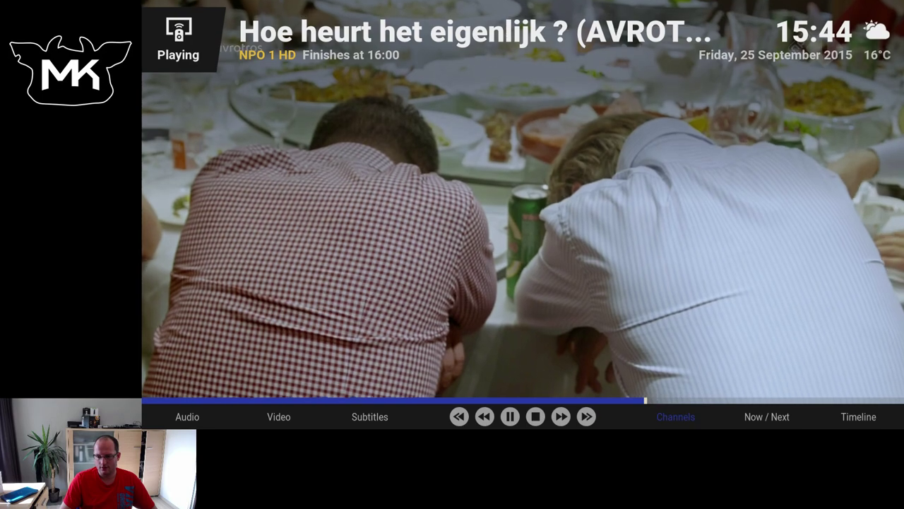
{"action": "key", "text": "Return"}
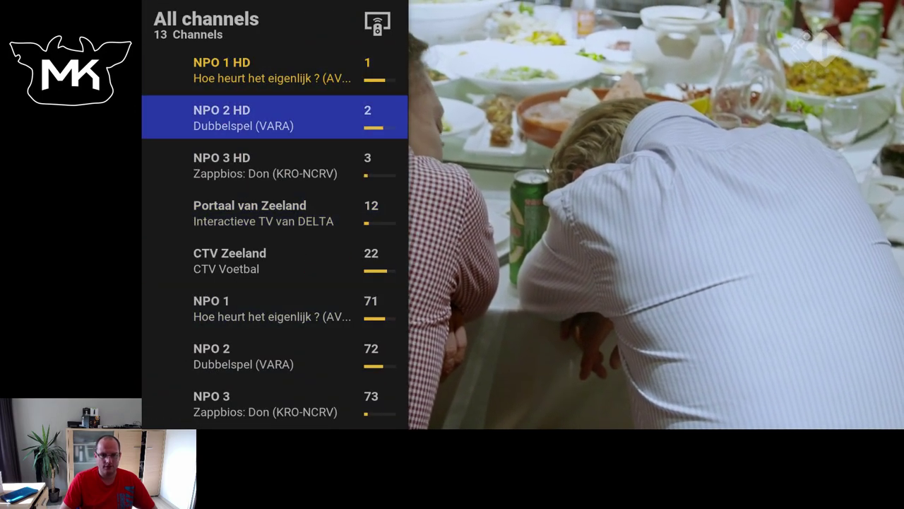
{"action": "key", "text": "Return"}
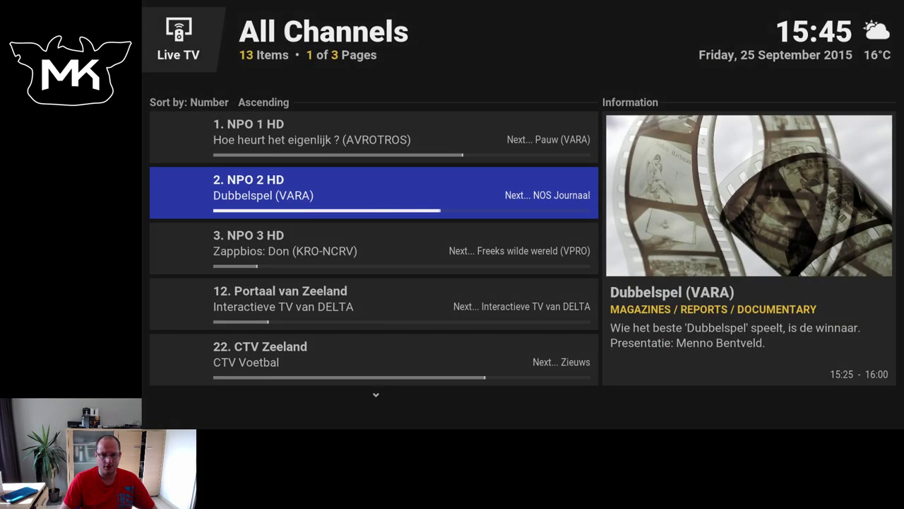
Leave Live TV and open the Music library from the home menu.
{"action": "key", "text": "Down"}
{"action": "key", "text": "Down"}
{"action": "key", "text": "Down"}
{"action": "key", "text": "Return"}
{"action": "key", "text": "Left"}
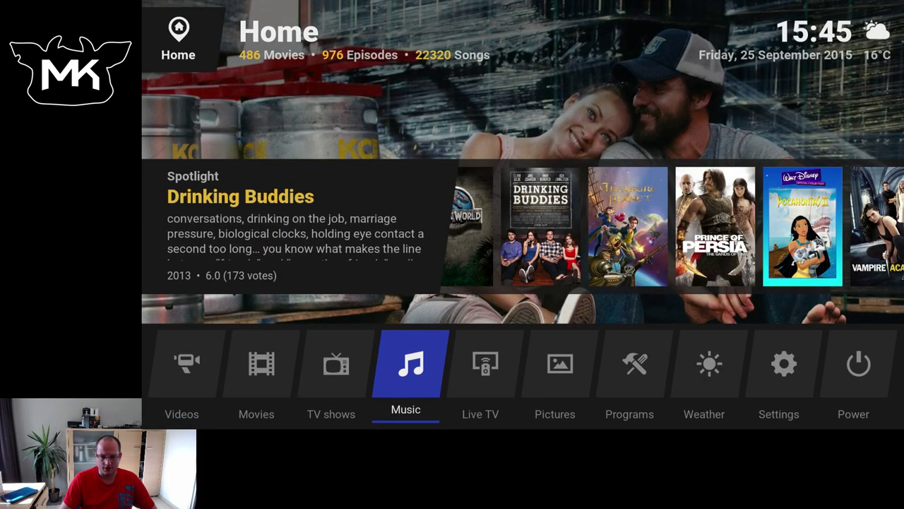
{"action": "key", "text": "Return"}
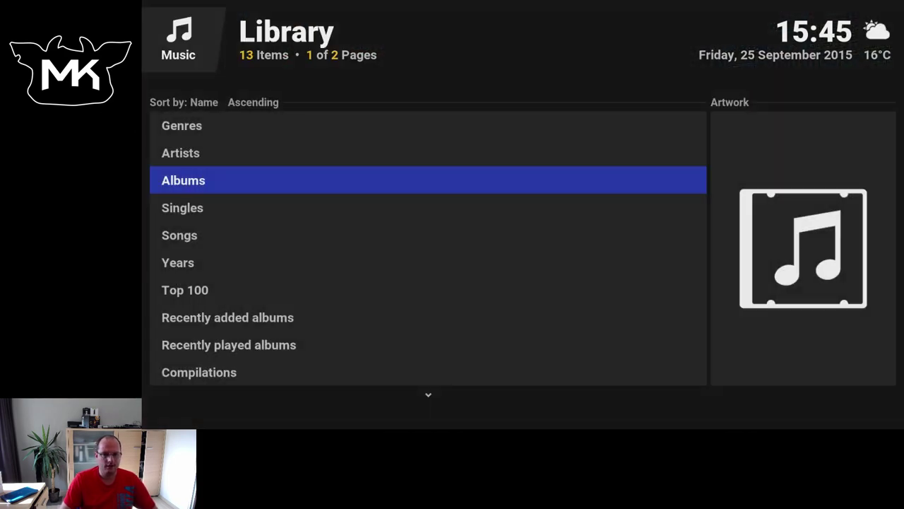
Look through the categories of the Music library, such as Genres, Artists, Albums and Songs.
{"action": "key", "text": "Down"}
{"action": "key", "text": "Up"}
{"action": "key", "text": "Up"}
{"action": "key", "text": "Up"}
{"action": "key", "text": "Down"}
{"action": "key", "text": "Down"}
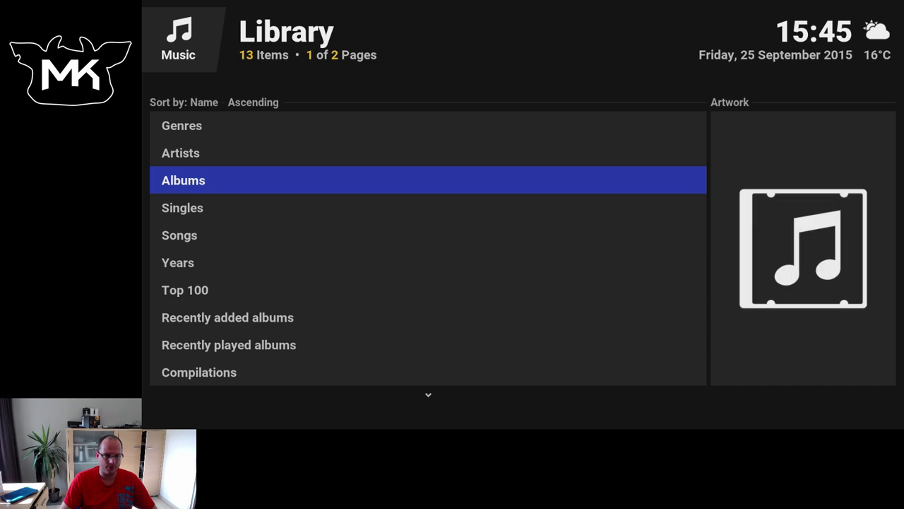
{"action": "key", "text": "Up"}
{"action": "key", "text": "Down"}
{"action": "key", "text": "Down"}
{"action": "key", "text": "Down"}
{"action": "key", "text": "Down"}
{"action": "key", "text": "Down"}
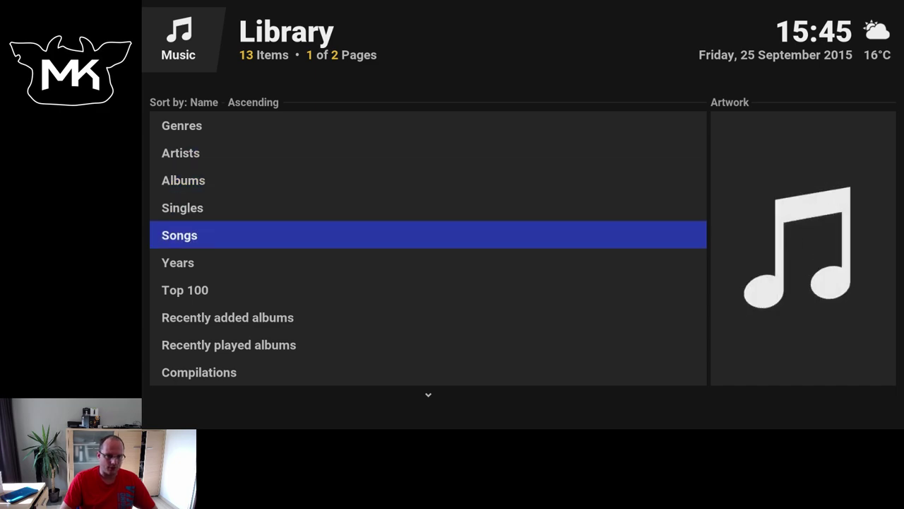
Open the Top 100 albums list in the Music library and look through its first albums and artwork.
{"action": "key", "text": "Return"}
{"action": "key", "text": "Down"}
{"action": "key", "text": "Down"}
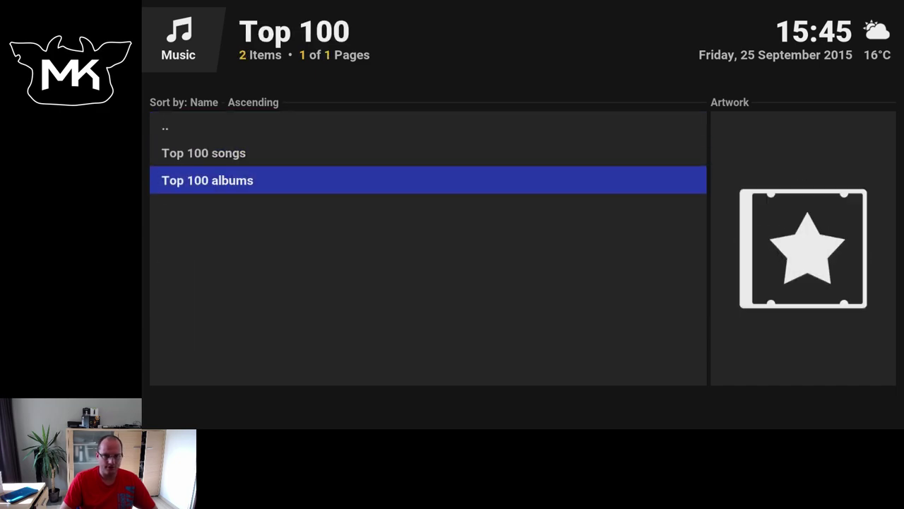
{"action": "key", "text": "Return"}
{"action": "key", "text": "Down"}
{"action": "key", "text": "Down"}
{"action": "key", "text": "Down"}
{"action": "key", "text": "Down"}
{"action": "key", "text": "Down"}
{"action": "key", "text": "Down"}
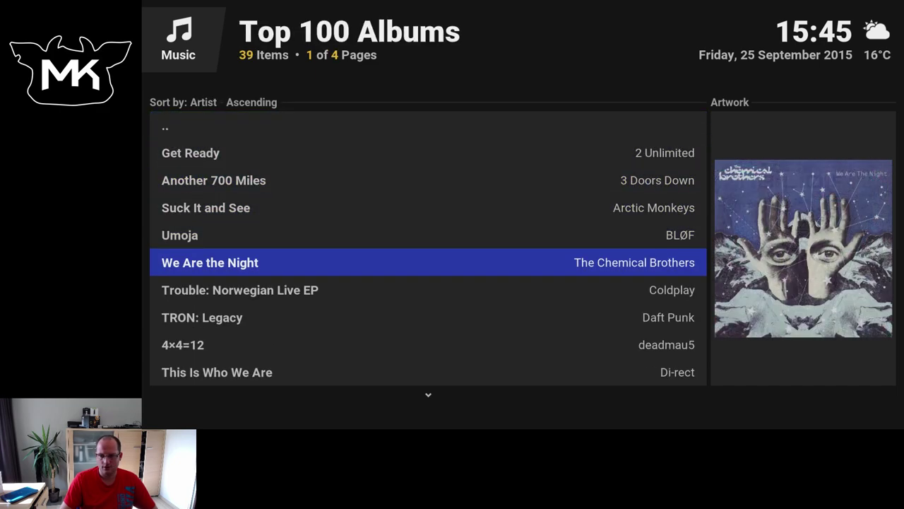
Return from the Top 100 albums to the Music library and move to the Albums category.
{"action": "key", "text": "Up"}
{"action": "key", "text": "Up"}
{"action": "key", "text": "Up"}
{"action": "key", "text": "Up"}
{"action": "key", "text": "Up"}
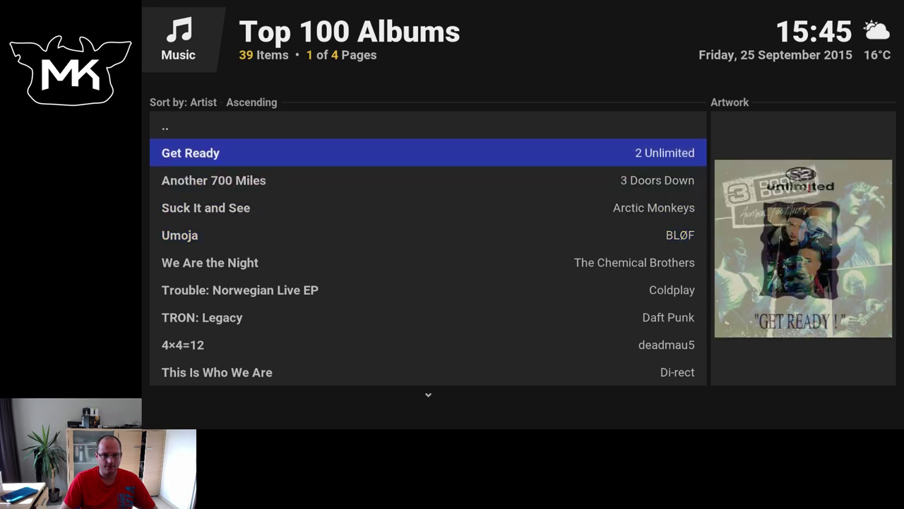
{"action": "key", "text": "Up"}
{"action": "key", "text": "Return"}
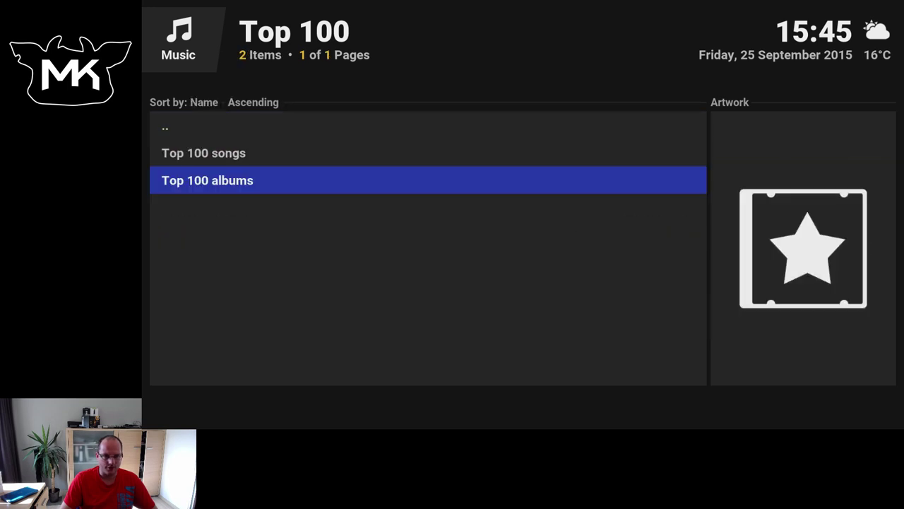
{"action": "key", "text": "Up"}
{"action": "key", "text": "Up"}
{"action": "key", "text": "Return"}
{"action": "key", "text": "Up"}
{"action": "key", "text": "Up"}
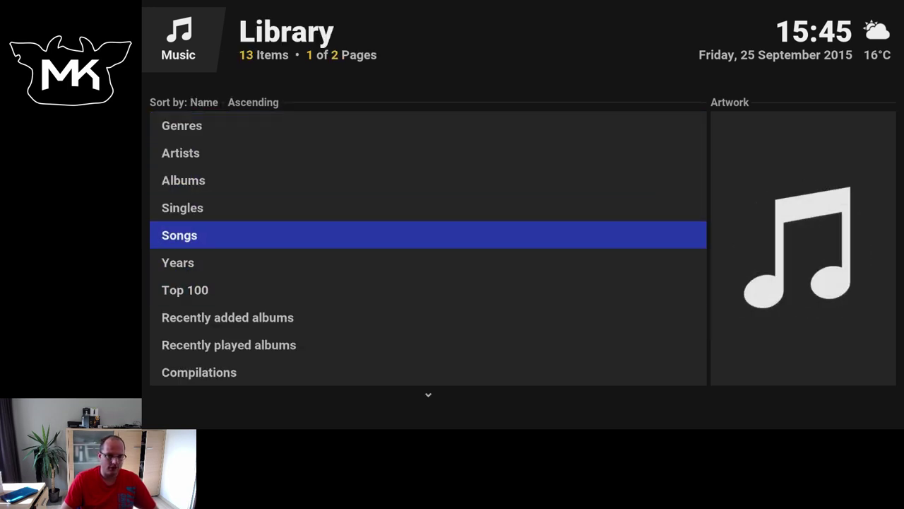
{"action": "key", "text": "Up"}
{"action": "key", "text": "Up"}
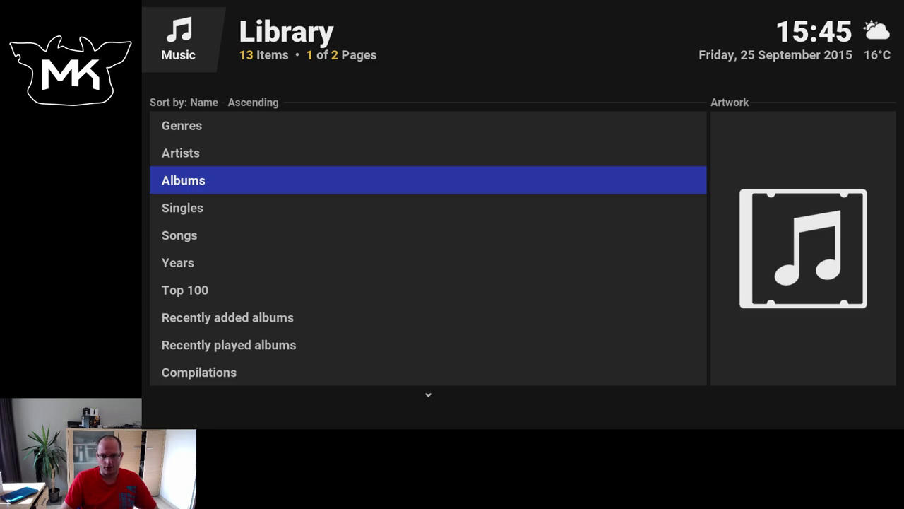
Open the Albums list and browse through it as far as the album Live in de Orangerie.
{"action": "key", "text": "Return"}
{"action": "key", "text": "Up"}
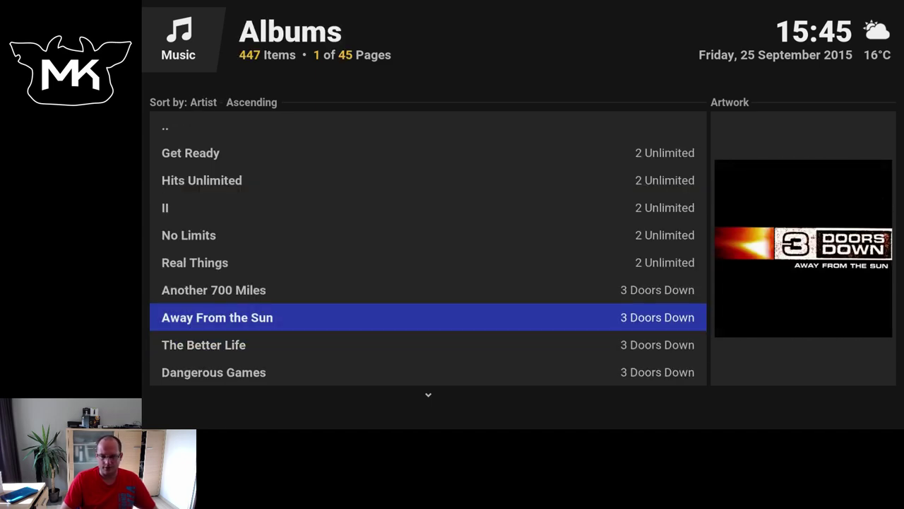
{"action": "key", "text": "Down"}
{"action": "key", "text": "Down"}
{"action": "key", "text": "Down"}
{"action": "key", "text": "Down"}
{"action": "key", "text": "Down"}
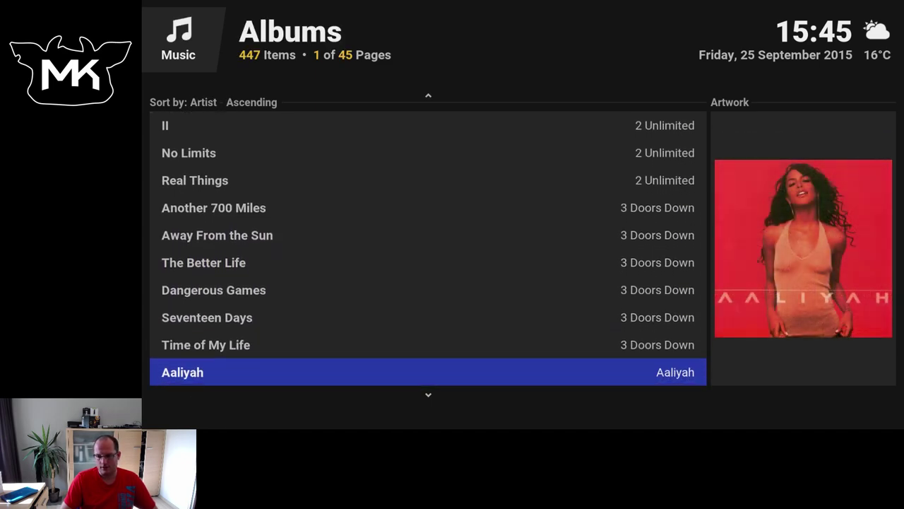
{"action": "key", "text": "Down"}
{"action": "key", "text": "Down"}
{"action": "key", "text": "Down"}
{"action": "key", "text": "Down"}
{"action": "key", "text": "Down"}
{"action": "key", "text": "Down"}
{"action": "key", "text": "Down"}
{"action": "key", "text": "Down"}
{"action": "key", "text": "Down"}
{"action": "key", "text": "Down"}
{"action": "key", "text": "Down"}
{"action": "key", "text": "Down"}
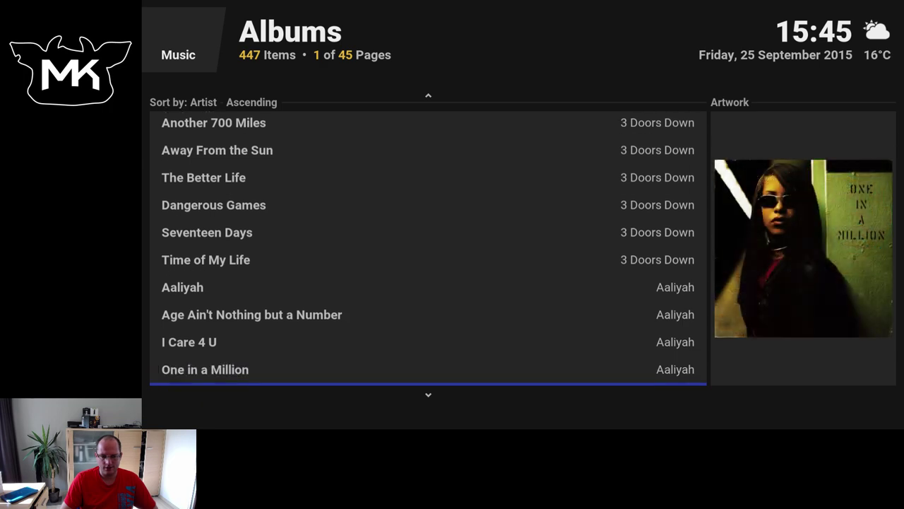
{"action": "key", "text": "Down"}
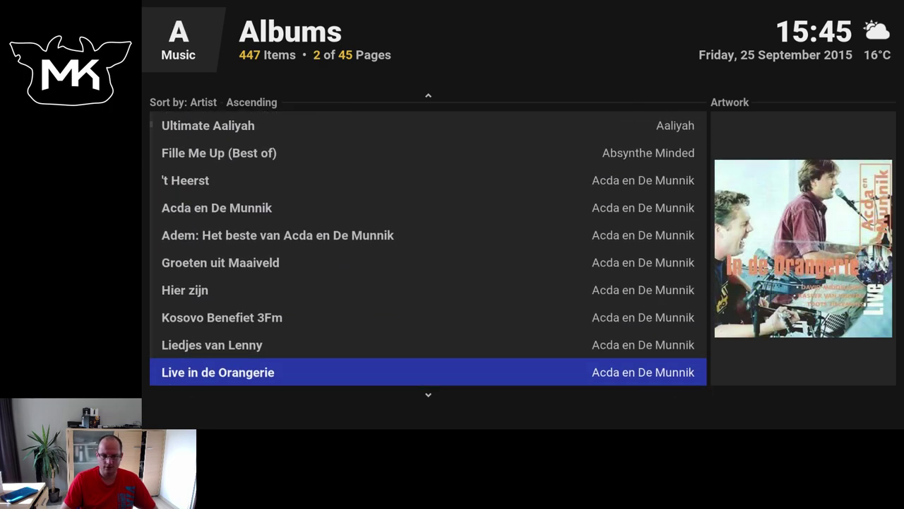
Open the album Live in de Orangerie and look through its track list.
{"action": "key", "text": "Return"}
{"action": "key", "text": "Down"}
{"action": "key", "text": "Down"}
{"action": "key", "text": "Down"}
{"action": "key", "text": "Down"}
{"action": "key", "text": "Down"}
{"action": "key", "text": "Down"}
{"action": "key", "text": "Down"}
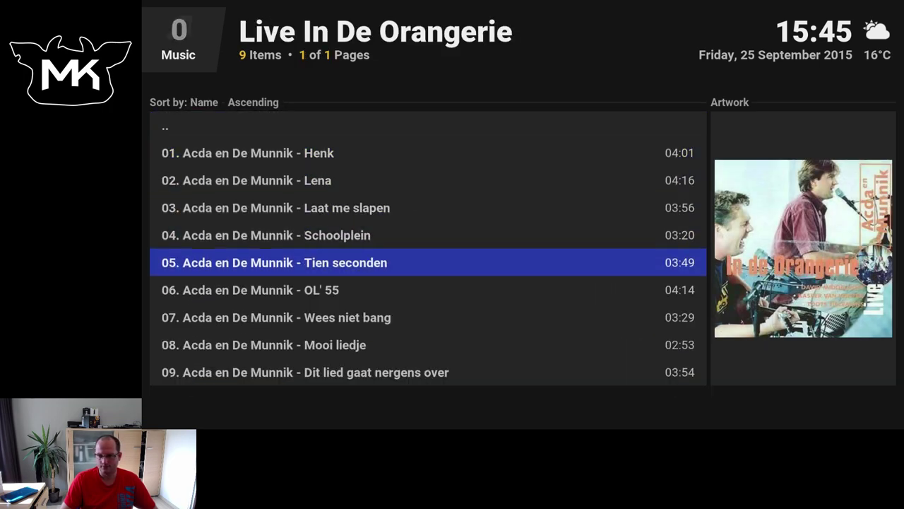
Return to the Albums list and browse it as far as the album Set Your Head on Fire.
{"action": "key", "text": "BackSpace"}
{"action": "key", "text": "Down"}
{"action": "key", "text": "Down"}
{"action": "key", "text": "Down"}
{"action": "key", "text": "Down"}
{"action": "key", "text": "Down"}
{"action": "key", "text": "Down"}
{"action": "key", "text": "Down"}
{"action": "key", "text": "Down"}
{"action": "key", "text": "Down"}
{"action": "key", "text": "Down"}
{"action": "key", "text": "Down"}
{"action": "key", "text": "Down"}
{"action": "key", "text": "Down"}
{"action": "key", "text": "Down"}
{"action": "key", "text": "Down"}
{"action": "key", "text": "Down"}
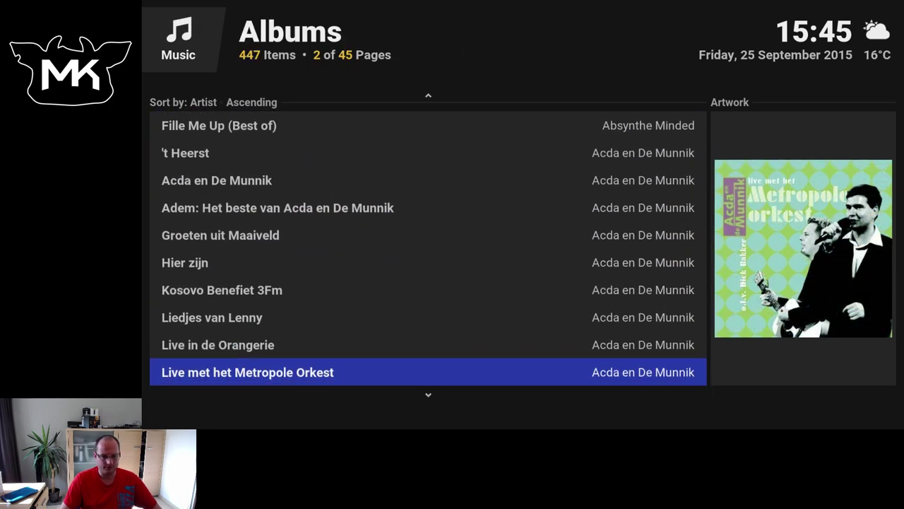
{"action": "key", "text": "Down"}
{"action": "key", "text": "Down"}
{"action": "key", "text": "Down"}
{"action": "key", "text": "Down"}
{"action": "key", "text": "Down"}
{"action": "key", "text": "Down"}
{"action": "key", "text": "Down"}
{"action": "key", "text": "Down"}
{"action": "key", "text": "Down"}
{"action": "key", "text": "Down"}
{"action": "key", "text": "Down"}
{"action": "key", "text": "Down"}
{"action": "key", "text": "Down"}
{"action": "key", "text": "Down"}
{"action": "key", "text": "Down"}
{"action": "key", "text": "Down"}
{"action": "key", "text": "Down"}
{"action": "key", "text": "Down"}
{"action": "key", "text": "Down"}
{"action": "key", "text": "Down"}
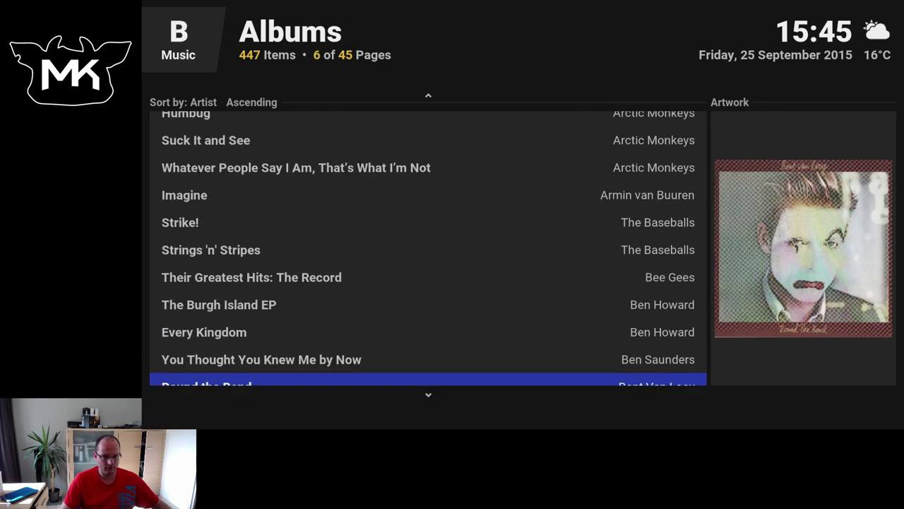
{"action": "key", "text": "Down"}
Cycle the Albums list through its available views and set it to the Thumbnail view.
{"action": "key", "text": "Left"}
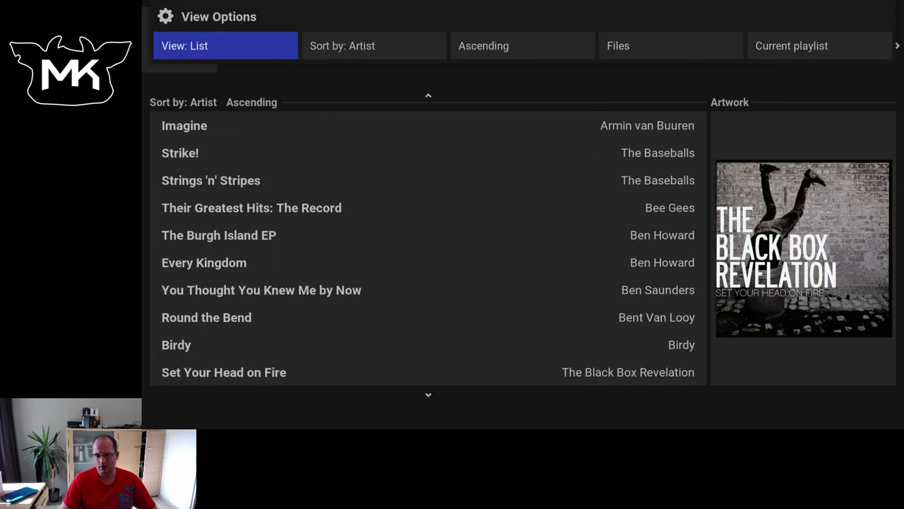
{"action": "key", "text": "Return"}
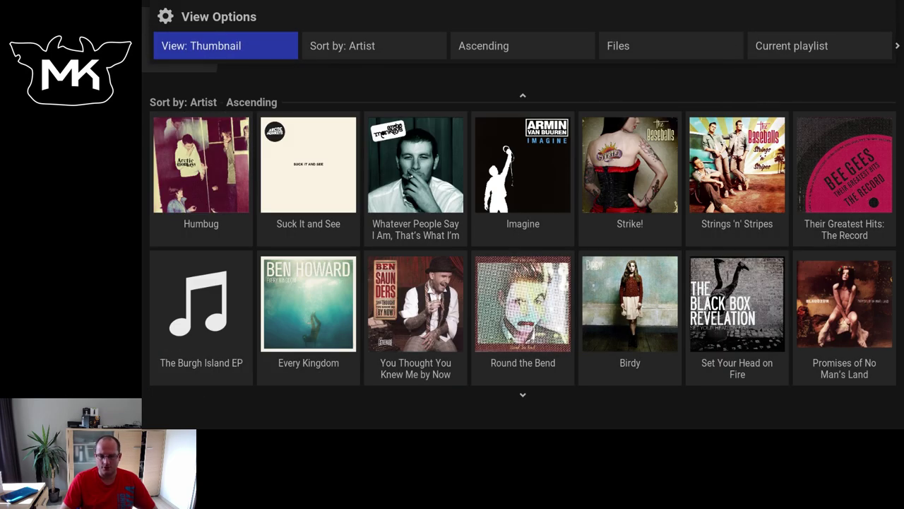
{"action": "key", "text": "Return"}
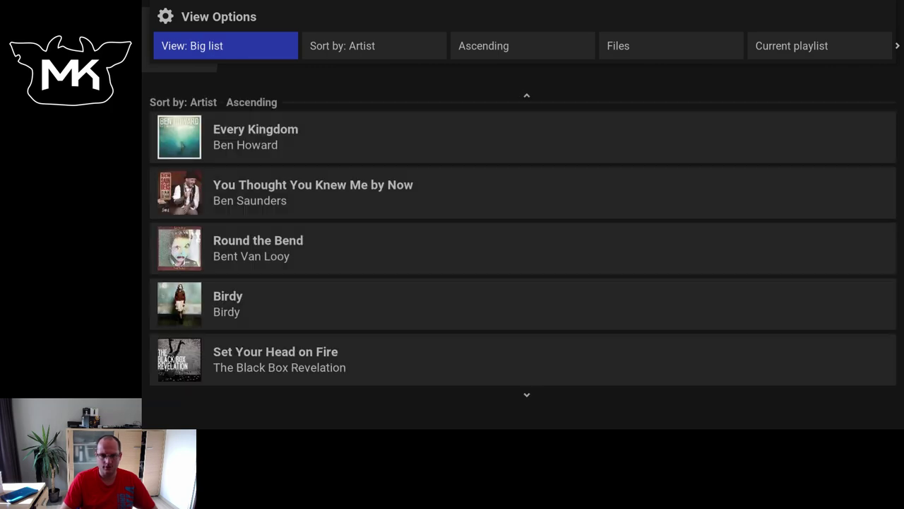
{"action": "key", "text": "Return"}
{"action": "key", "text": "Return"}
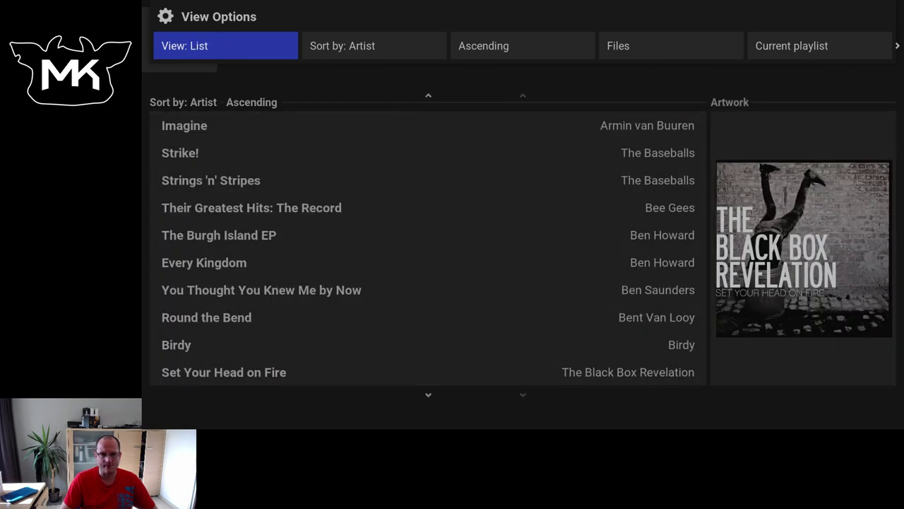
{"action": "key", "text": "Return"}
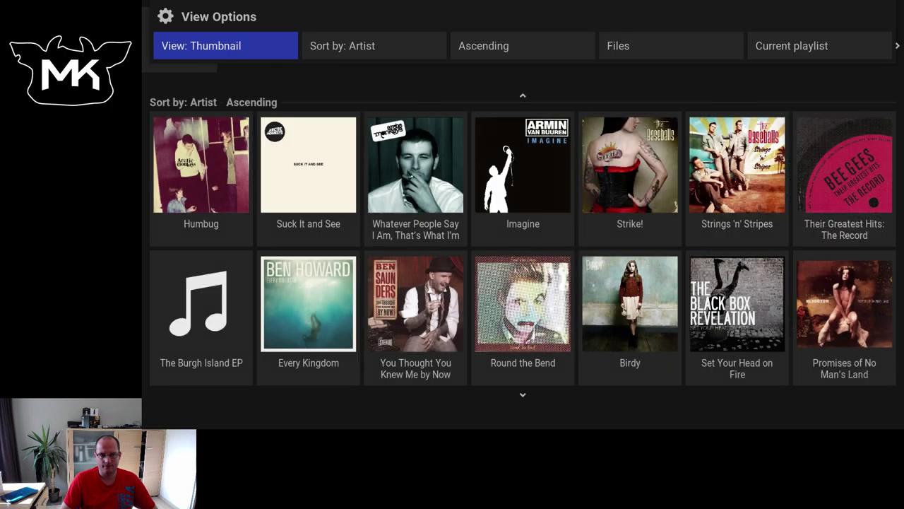
{"action": "key", "text": "Right"}
{"action": "key", "text": "Down"}
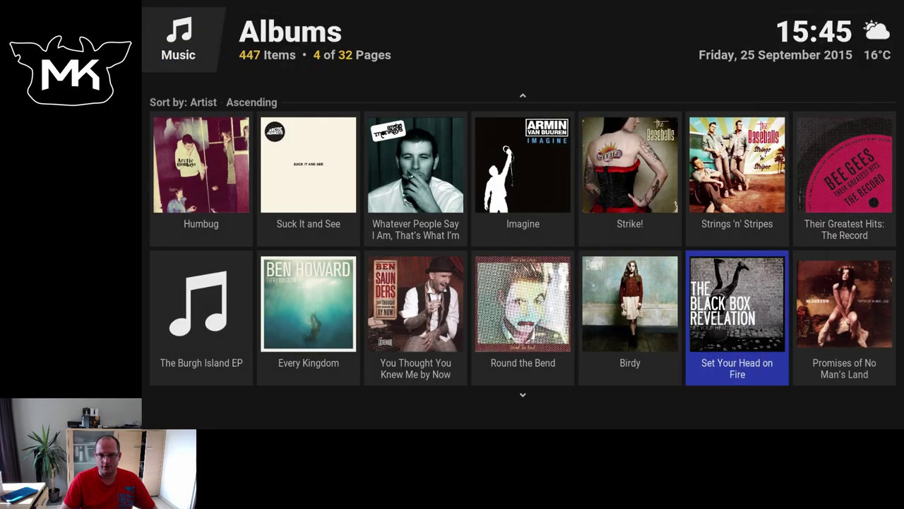
Browse the album thumbnails as far as the album Alive 2007.
{"action": "key", "text": "Down"}
{"action": "key", "text": "Down"}
{"action": "key", "text": "Down"}
{"action": "key", "text": "Down"}
{"action": "key", "text": "Down"}
{"action": "key", "text": "Down"}
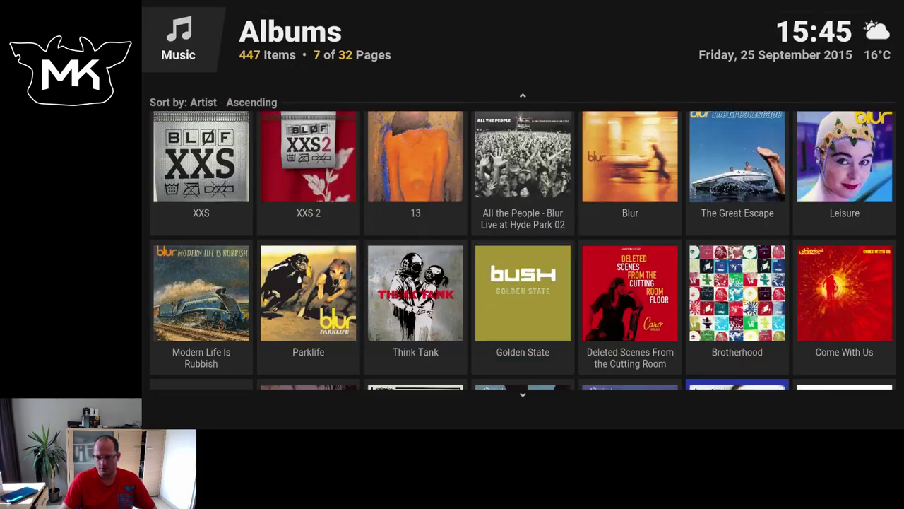
{"action": "key", "text": "Down"}
{"action": "key", "text": "Right"}
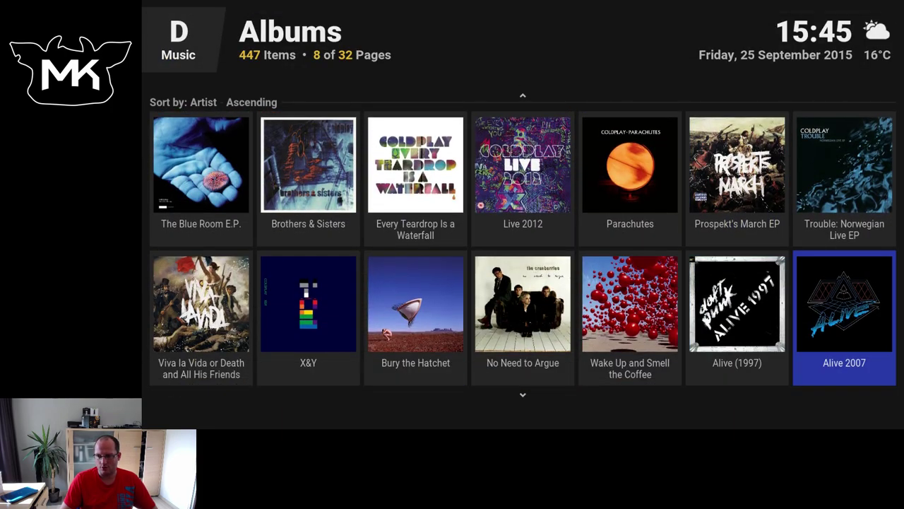
{"action": "key", "text": "Up"}
{"action": "key", "text": "Left"}
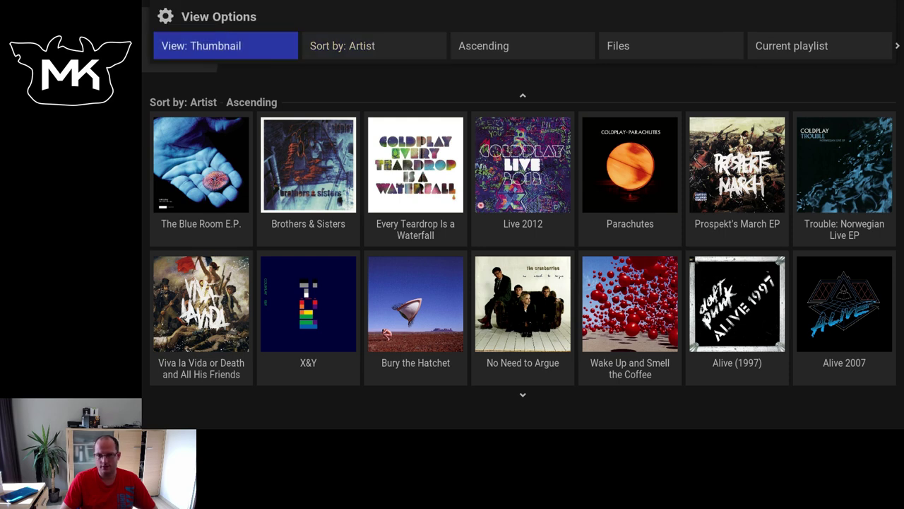
{"action": "key", "text": "Down"}
{"action": "key", "text": "Left"}
{"action": "key", "text": "Left"}
{"action": "key", "text": "Left"}
{"action": "key", "text": "Left"}
{"action": "key", "text": "Left"}
{"action": "key", "text": "Left"}
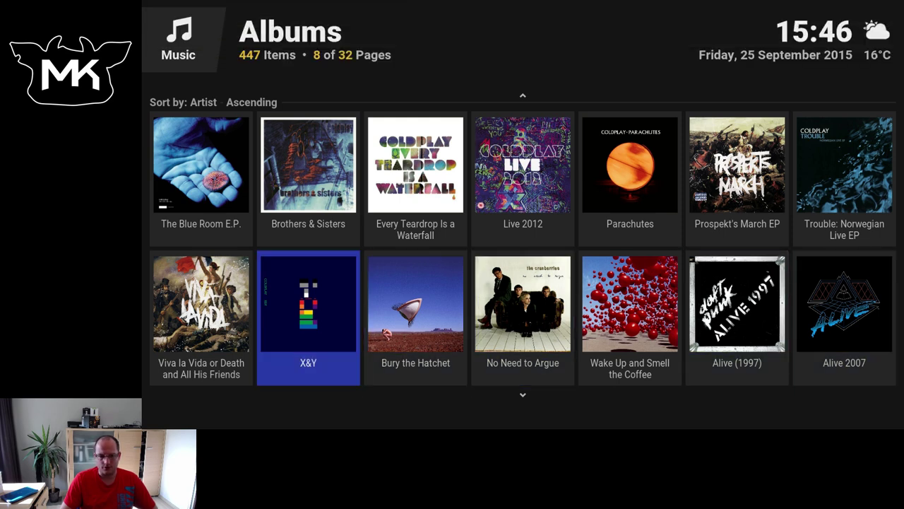
Change the sort method of the Albums list to Artist / Year.
{"action": "key", "text": "Right"}
{"action": "key", "text": "Right"}
{"action": "key", "text": "Right"}
{"action": "key", "text": "Right"}
{"action": "key", "text": "Right"}
{"action": "key", "text": "Right"}
{"action": "key", "text": "Up"}
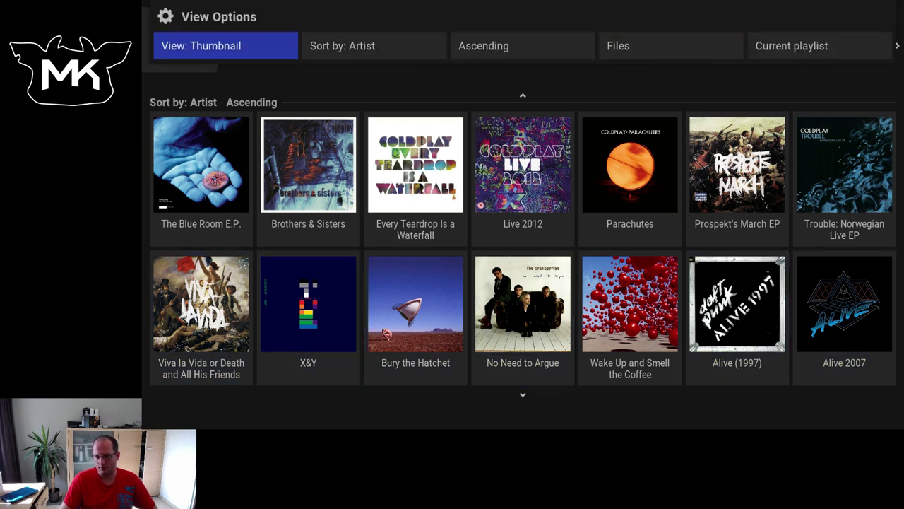
{"action": "key", "text": "Right"}
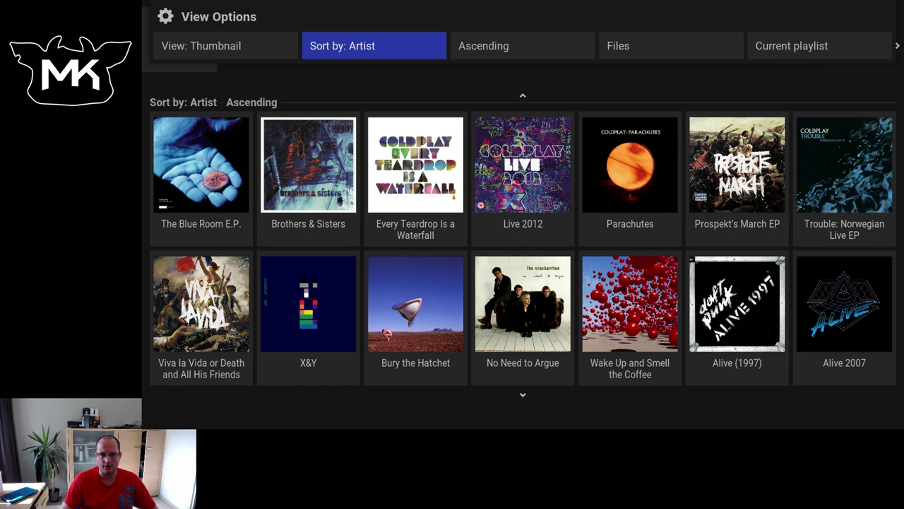
{"action": "key", "text": "Return"}
{"action": "key", "text": "Down"}
{"action": "key", "text": "Up"}
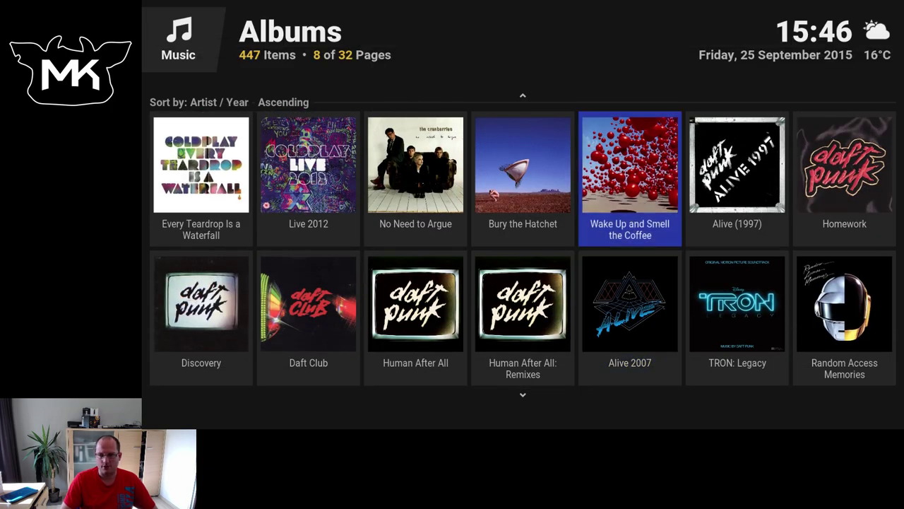
Browse the album thumbnails sorted by Artist / Year as far as the album If You Wait.
{"action": "key", "text": "Right"}
{"action": "key", "text": "Up"}
{"action": "key", "text": "Down"}
{"action": "key", "text": "Down"}
{"action": "key", "text": "Down"}
{"action": "key", "text": "Down"}
{"action": "key", "text": "Down"}
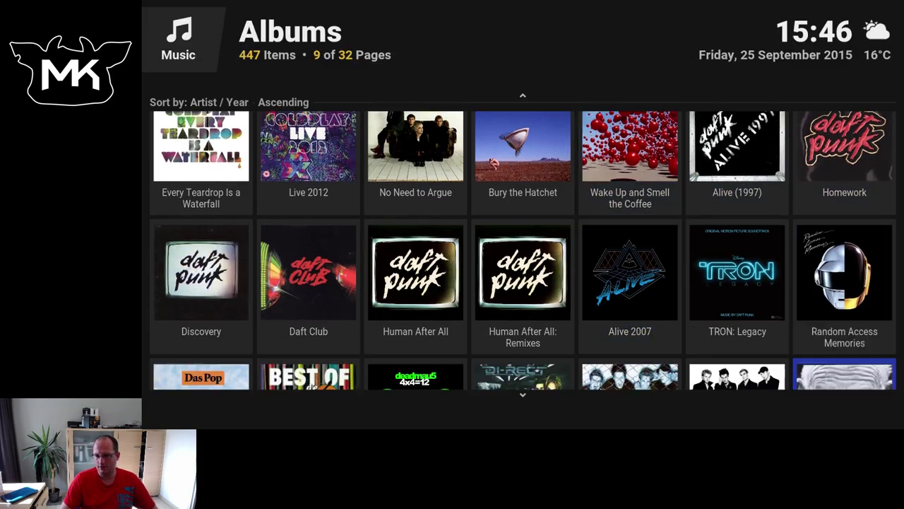
{"action": "key", "text": "Left"}
{"action": "key", "text": "Down"}
{"action": "key", "text": "Down"}
{"action": "key", "text": "Down"}
{"action": "key", "text": "Down"}
{"action": "key", "text": "Down"}
{"action": "key", "text": "Down"}
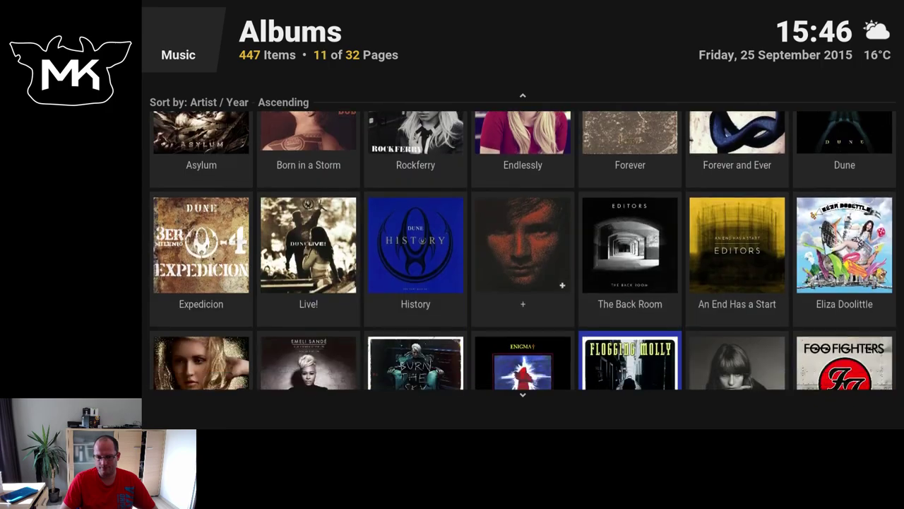
{"action": "key", "text": "Down"}
{"action": "key", "text": "Down"}
{"action": "key", "text": "Down"}
{"action": "key", "text": "Down"}
{"action": "key", "text": "Down"}
{"action": "key", "text": "Down"}
{"action": "key", "text": "Down"}
{"action": "key", "text": "Down"}
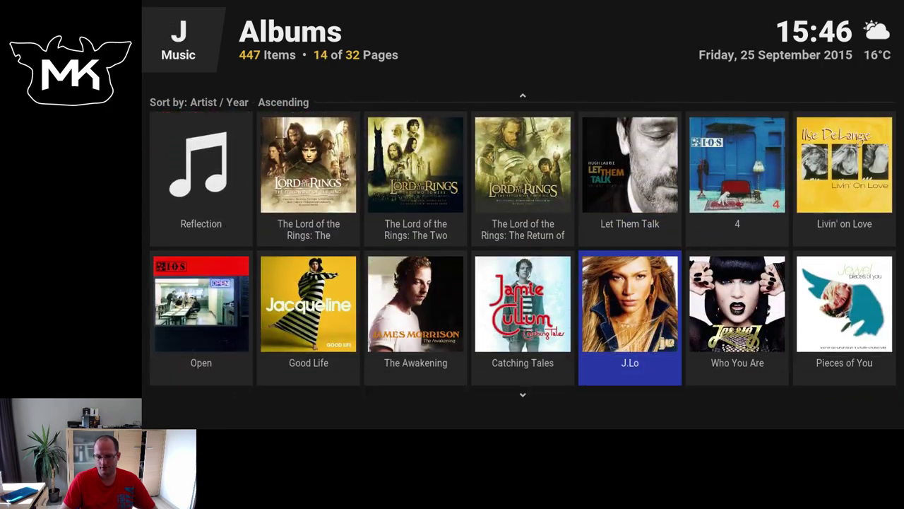
{"action": "key", "text": "Down"}
{"action": "key", "text": "Down"}
{"action": "key", "text": "Down"}
{"action": "key", "text": "Down"}
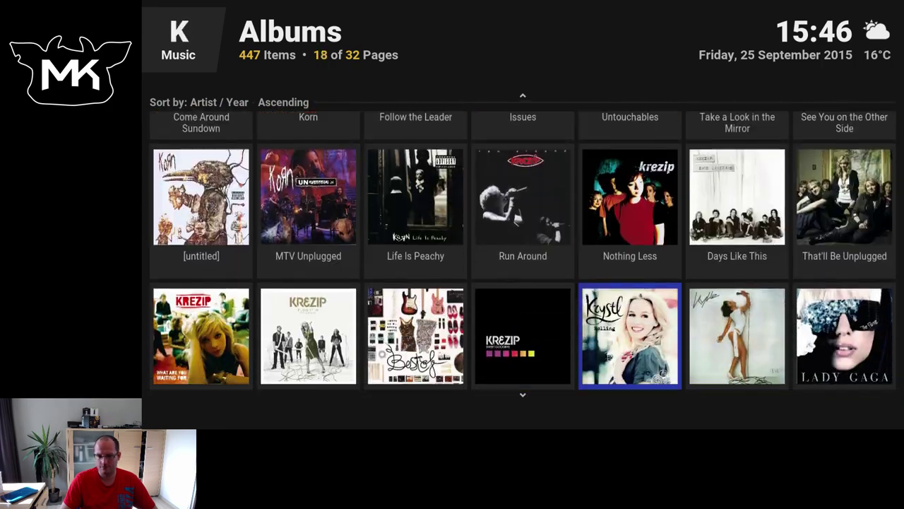
{"action": "key", "text": "Left"}
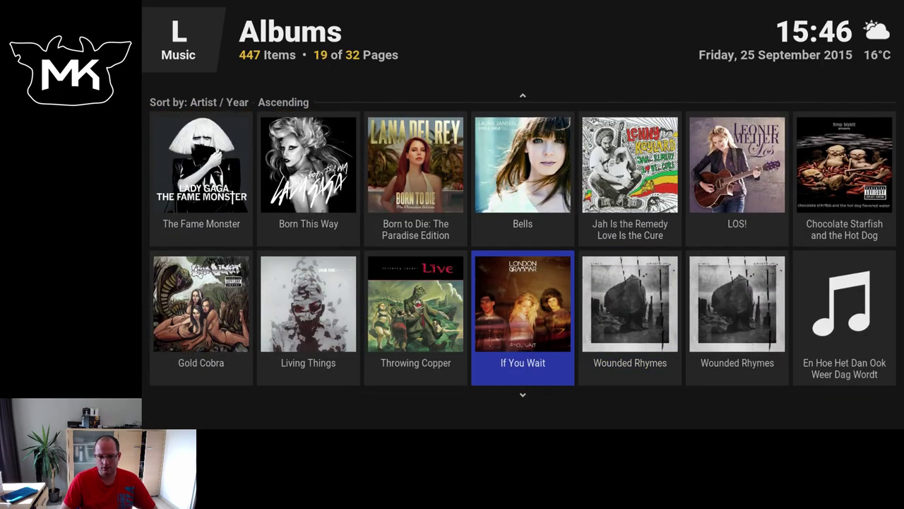
Open the album Throwing Copper and look through its first tracks.
{"action": "key", "text": "Left"}
{"action": "key", "text": "Return"}
{"action": "key", "text": "Down"}
{"action": "key", "text": "Down"}
{"action": "key", "text": "Down"}
{"action": "key", "text": "Down"}
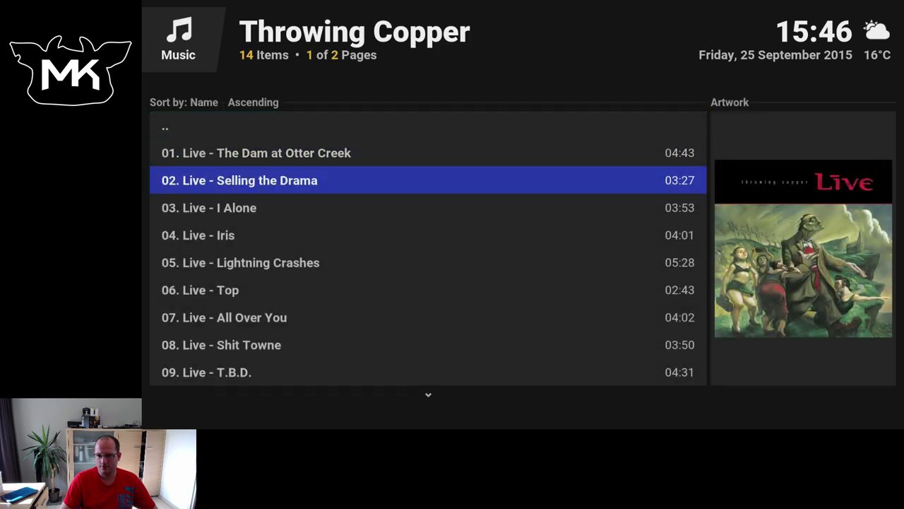
Cycle the track list of Throwing Copper through its available views and back to the List view.
{"action": "key", "text": "Left"}
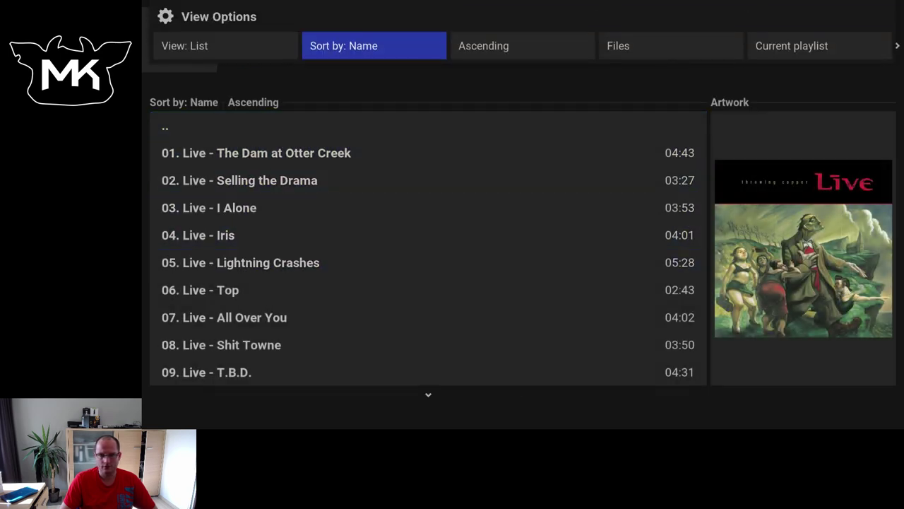
{"action": "key", "text": "Left"}
{"action": "key", "text": "Return"}
{"action": "key", "text": "Return"}
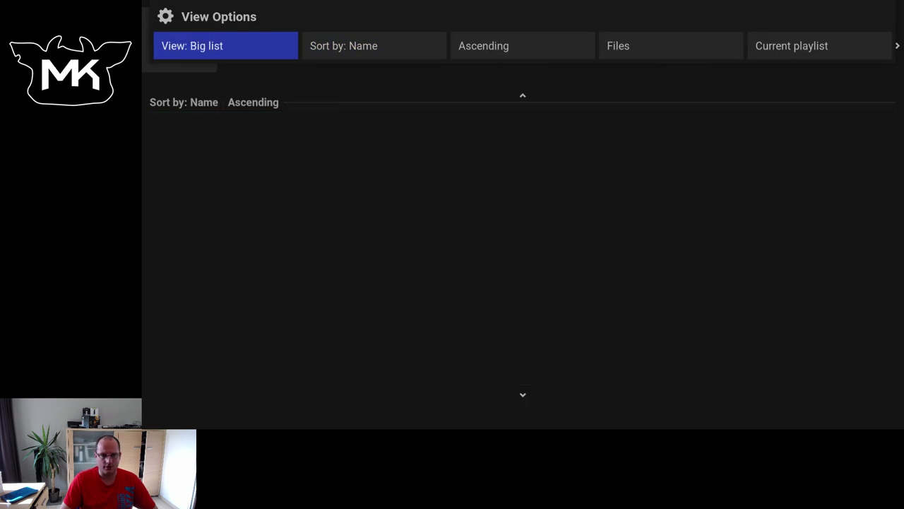
{"action": "key", "text": "Return"}
{"action": "key", "text": "Return"}
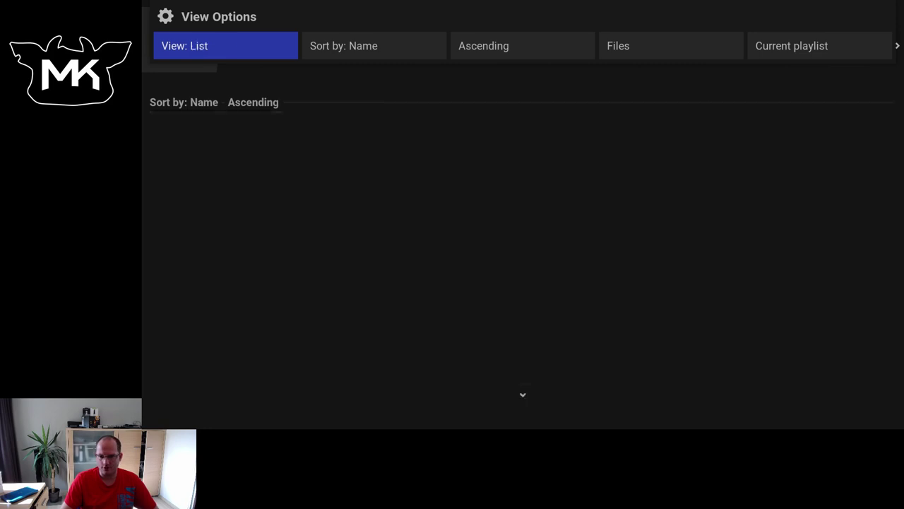
{"action": "key", "text": "Right"}
{"action": "key", "text": "Down"}
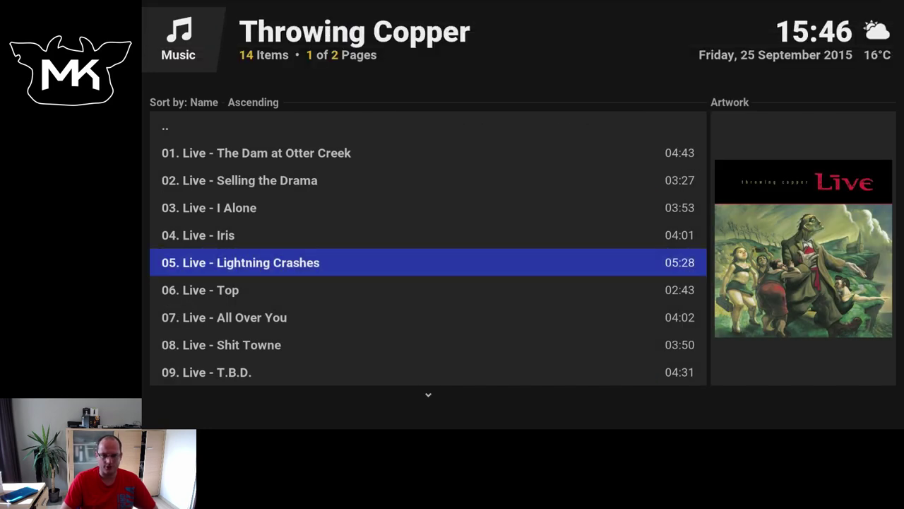
Leave the Music library for the Home screen and open the TV shows library.
{"action": "key", "text": "BackSpace"}
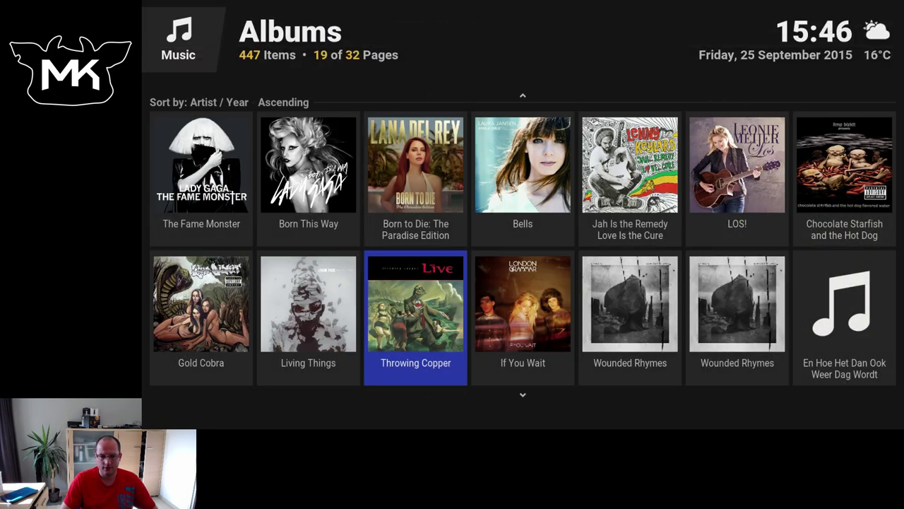
{"action": "key", "text": "BackSpace"}
{"action": "key", "text": "BackSpace"}
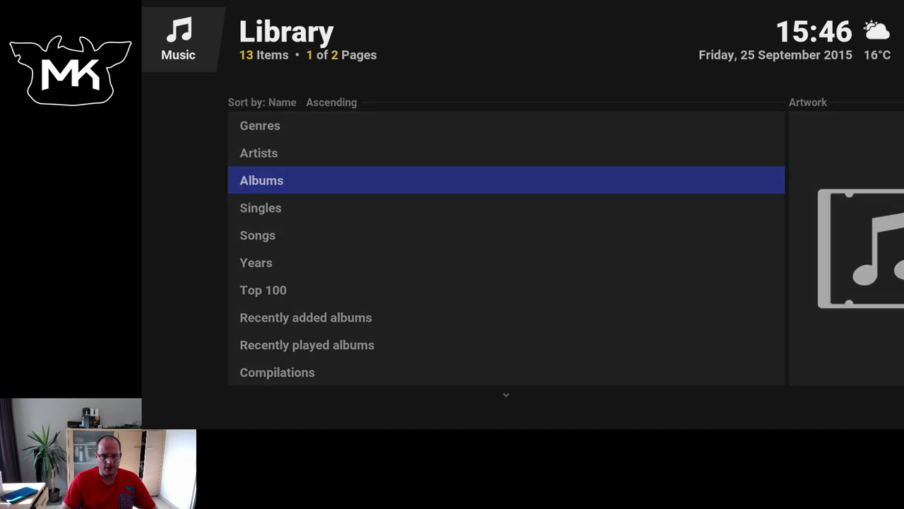
{"action": "key", "text": "Left"}
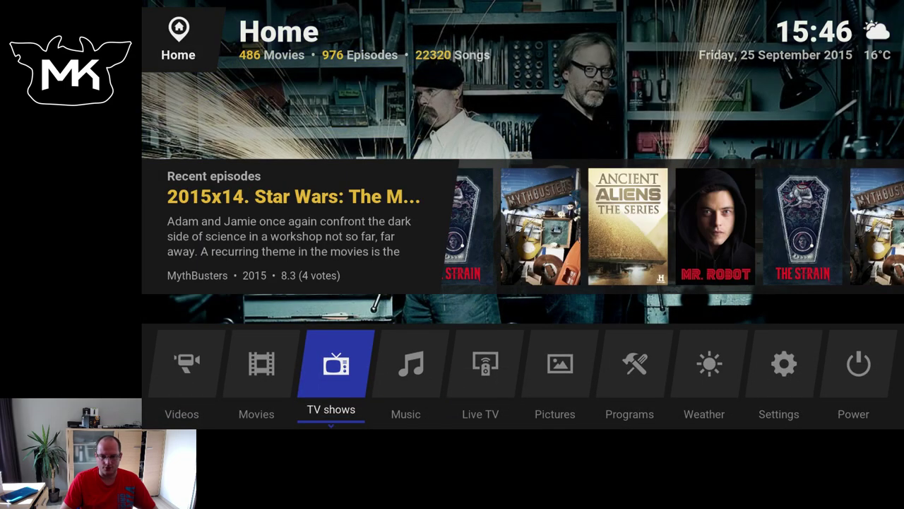
{"action": "key", "text": "Return"}
Look through all the categories of the TV shows library, from Recently Added to Files.
{"action": "key", "text": "Down"}
{"action": "key", "text": "Down"}
{"action": "key", "text": "Down"}
{"action": "key", "text": "Down"}
{"action": "key", "text": "Down"}
{"action": "key", "text": "Down"}
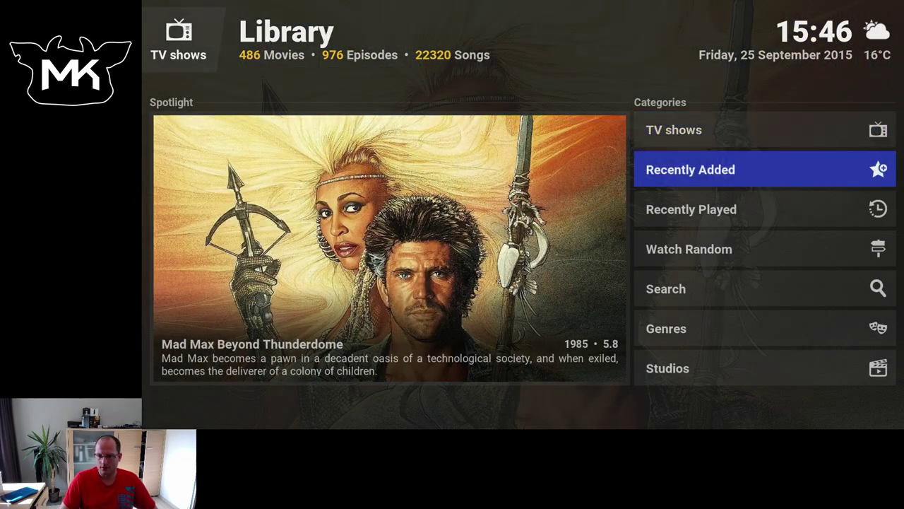
{"action": "key", "text": "Down"}
{"action": "key", "text": "Down"}
{"action": "key", "text": "Down"}
{"action": "key", "text": "Down"}
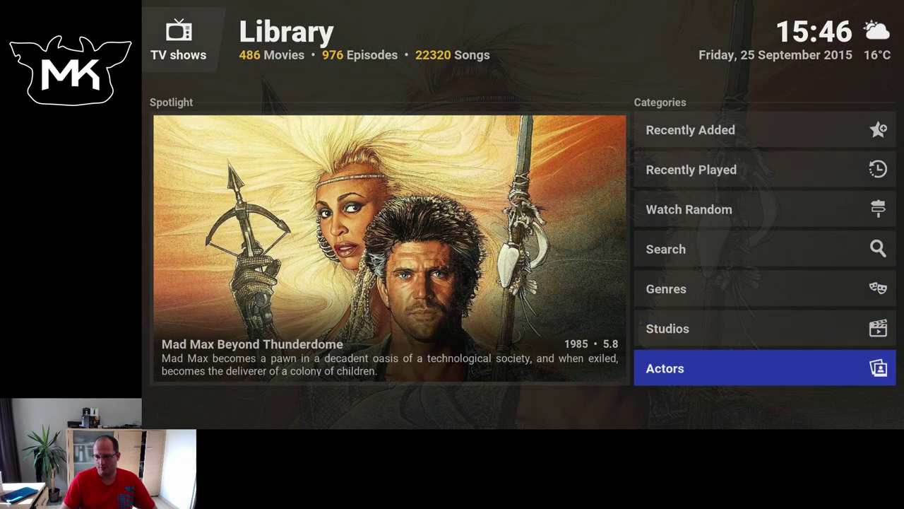
{"action": "key", "text": "Up"}
{"action": "key", "text": "Up"}
{"action": "key", "text": "Up"}
{"action": "key", "text": "Up"}
{"action": "key", "text": "Up"}
{"action": "key", "text": "Up"}
{"action": "key", "text": "Up"}
{"action": "key", "text": "Up"}
{"action": "key", "text": "Up"}
{"action": "key", "text": "Up"}
{"action": "key", "text": "Up"}
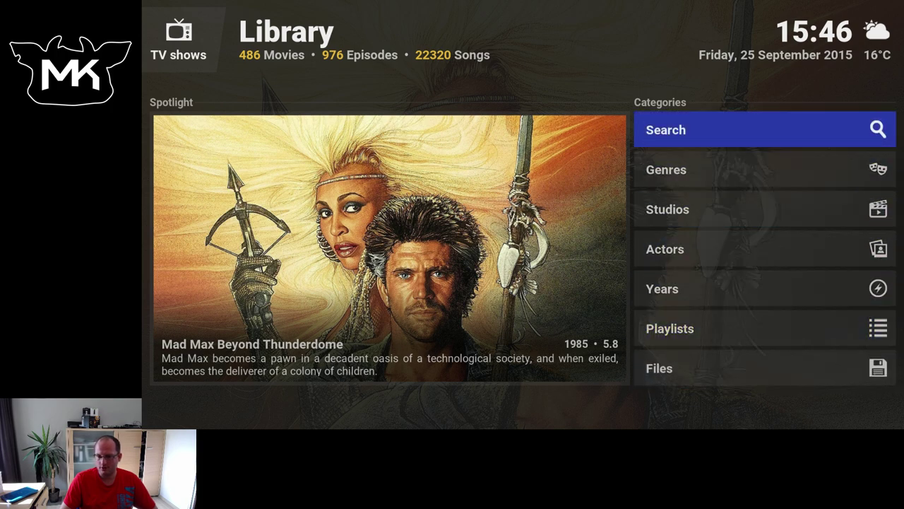
Open the TV shows category and browse the posters as far as Bones.
{"action": "key", "text": "Down"}
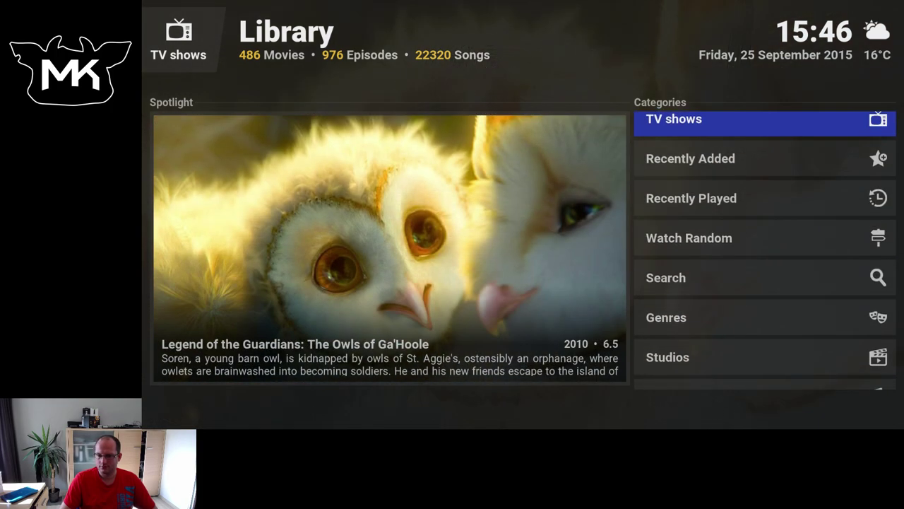
{"action": "key", "text": "Return"}
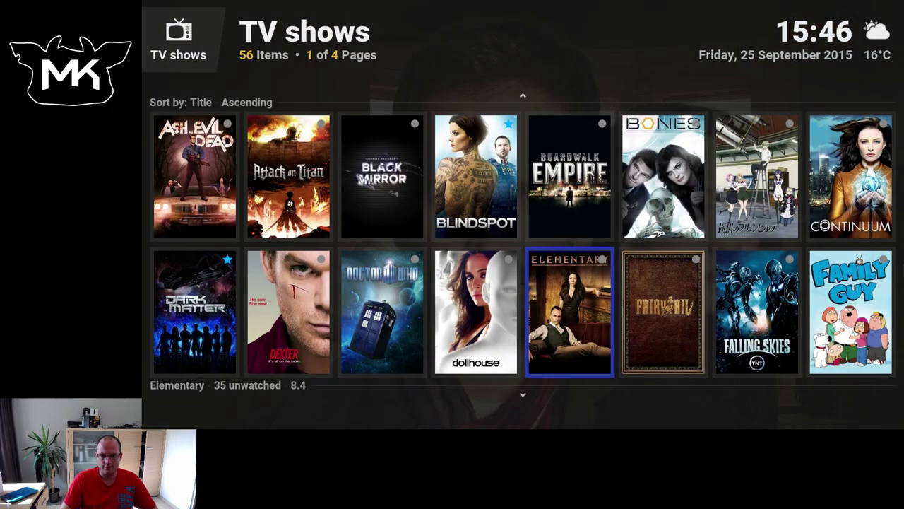
{"action": "key", "text": "Up"}
{"action": "key", "text": "Up"}
{"action": "key", "text": "Up"}
{"action": "key", "text": "Down"}
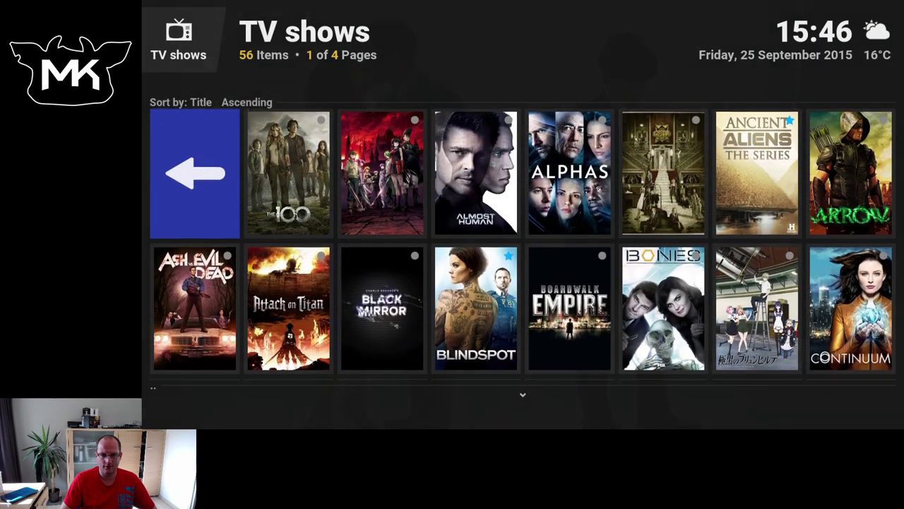
{"action": "key", "text": "Down"}
{"action": "key", "text": "Right"}
{"action": "key", "text": "Right"}
{"action": "key", "text": "Right"}
{"action": "key", "text": "Right"}
{"action": "key", "text": "Right"}
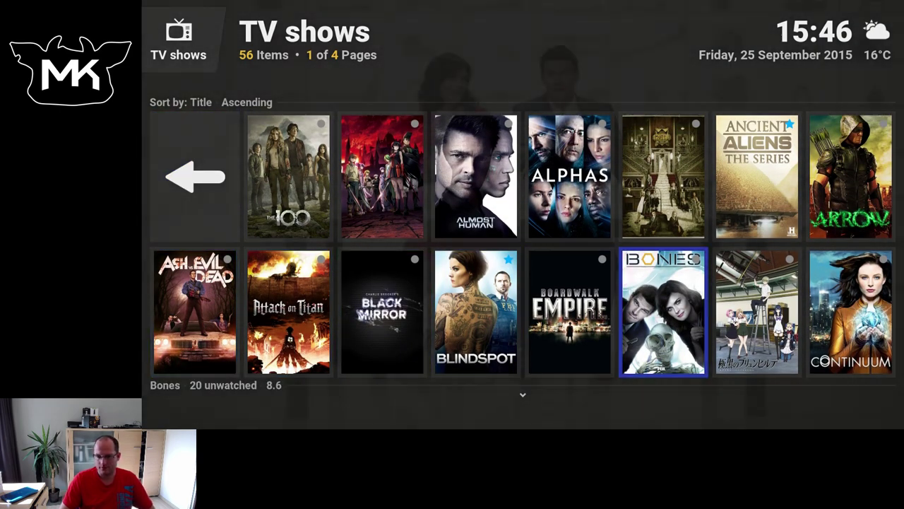
Browse the TV show posters as far as Family Guy and switch the view to Info icons.
{"action": "key", "text": "Down"}
{"action": "key", "text": "Right"}
{"action": "key", "text": "Right"}
{"action": "key", "text": "Right"}
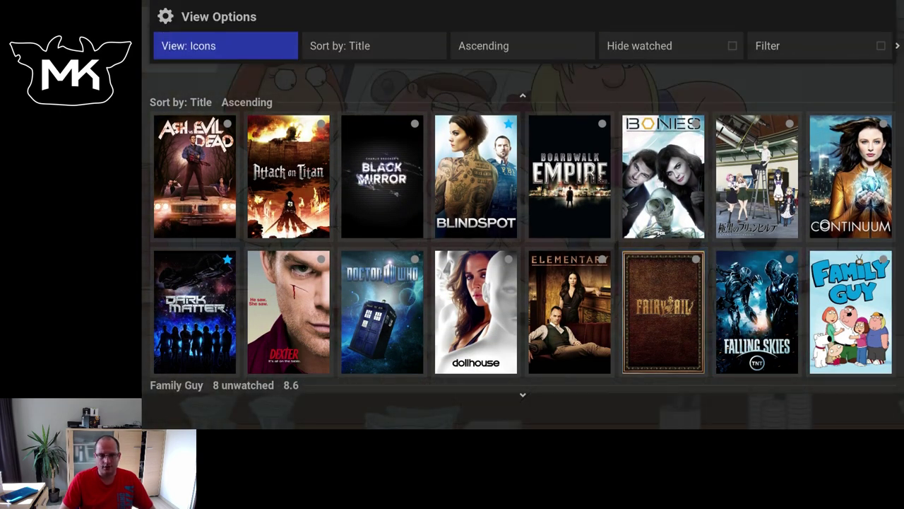
{"action": "key", "text": "Return"}
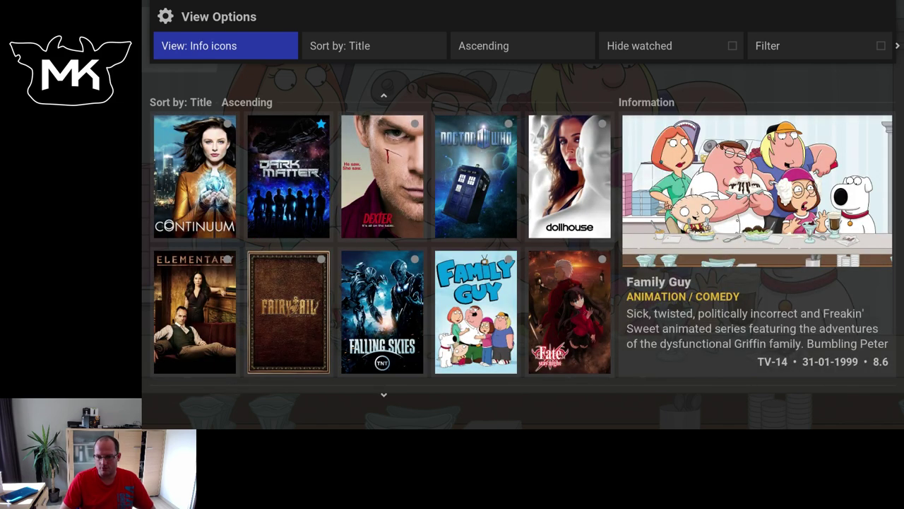
Switch the TV shows to the Wide view and browse the banners as far as The Killing.
{"action": "key", "text": "Return"}
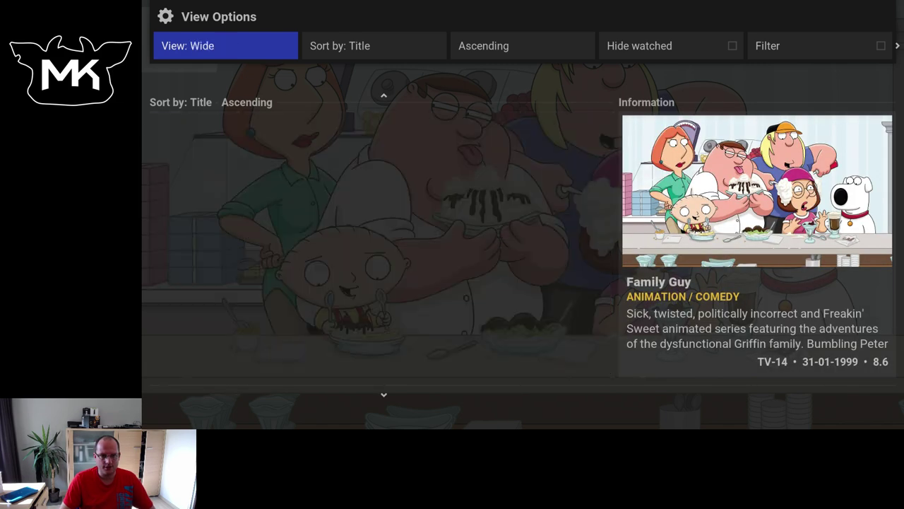
{"action": "key", "text": "Down"}
{"action": "key", "text": "Down"}
{"action": "key", "text": "Down"}
{"action": "key", "text": "Down"}
{"action": "key", "text": "Down"}
{"action": "key", "text": "Down"}
{"action": "key", "text": "Down"}
{"action": "key", "text": "Down"}
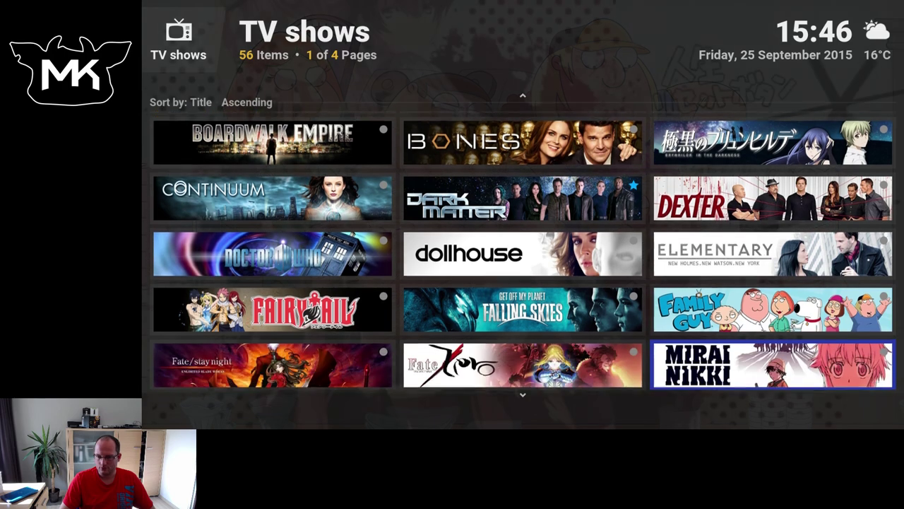
{"action": "key", "text": "Left"}
{"action": "key", "text": "Right"}
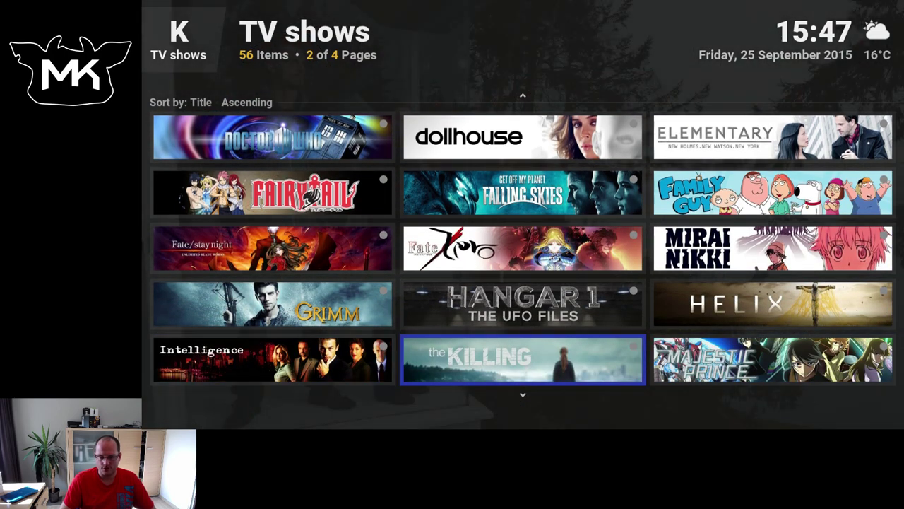
Continue browsing the show banners in the Wide view as far as Numb3rs.
{"action": "key", "text": "Down"}
{"action": "key", "text": "Up"}
{"action": "key", "text": "Up"}
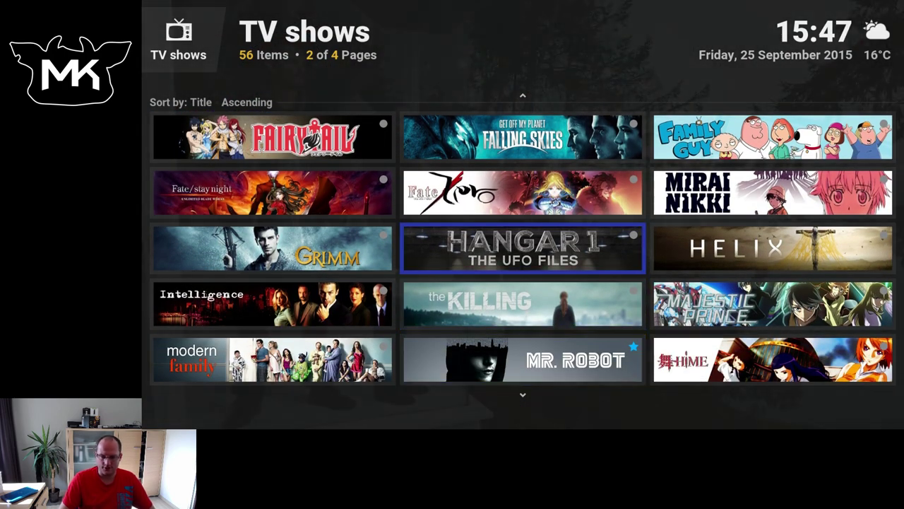
{"action": "key", "text": "Right"}
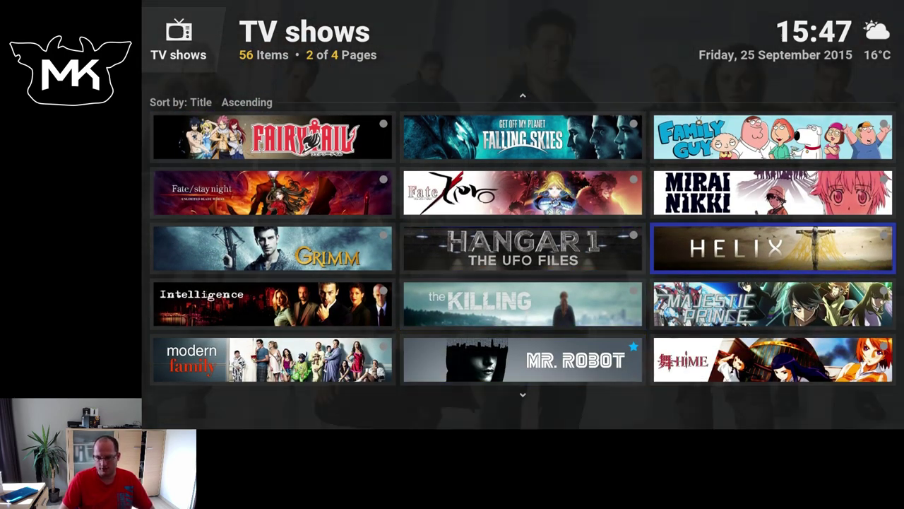
{"action": "key", "text": "Down"}
{"action": "key", "text": "Down"}
{"action": "key", "text": "Down"}
{"action": "key", "text": "Left"}
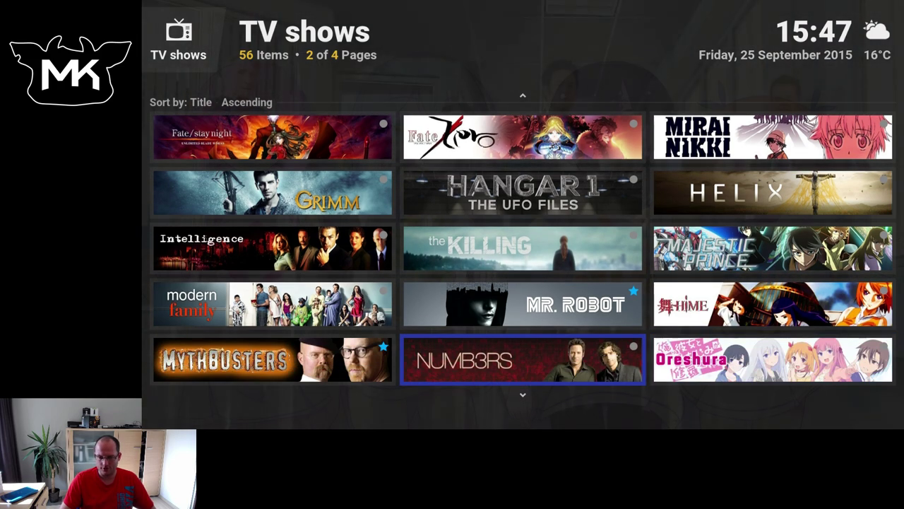
Switch the TV shows to the Fanart view and browse the artwork as far as Sword Art Online.
{"action": "key", "text": "Down"}
{"action": "key", "text": "Up"}
{"action": "key", "text": "Up"}
{"action": "key", "text": "Up"}
{"action": "key", "text": "Return"}
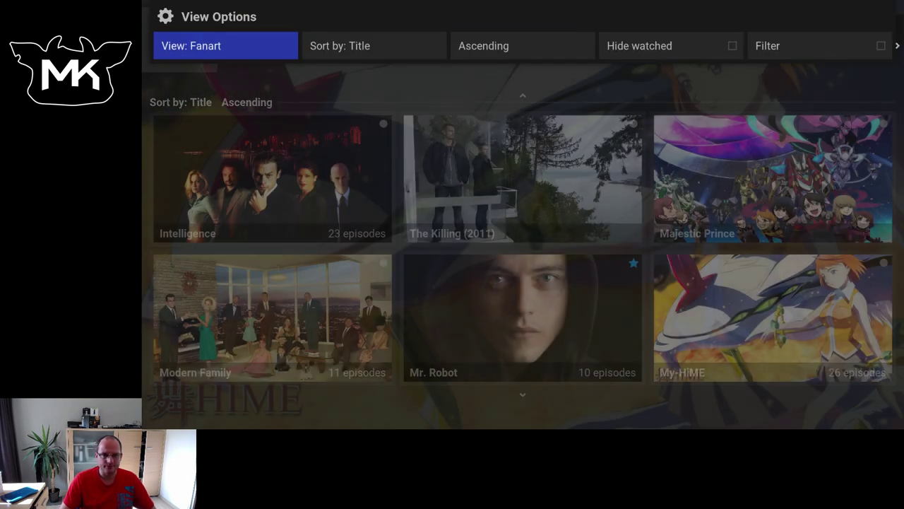
{"action": "key", "text": "Down"}
{"action": "key", "text": "Down"}
{"action": "key", "text": "Down"}
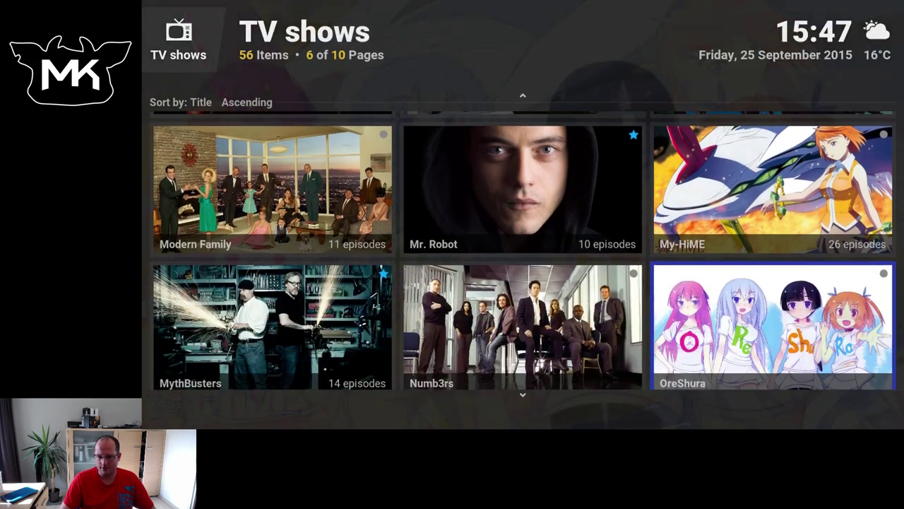
{"action": "key", "text": "Right"}
{"action": "key", "text": "Down"}
{"action": "key", "text": "Down"}
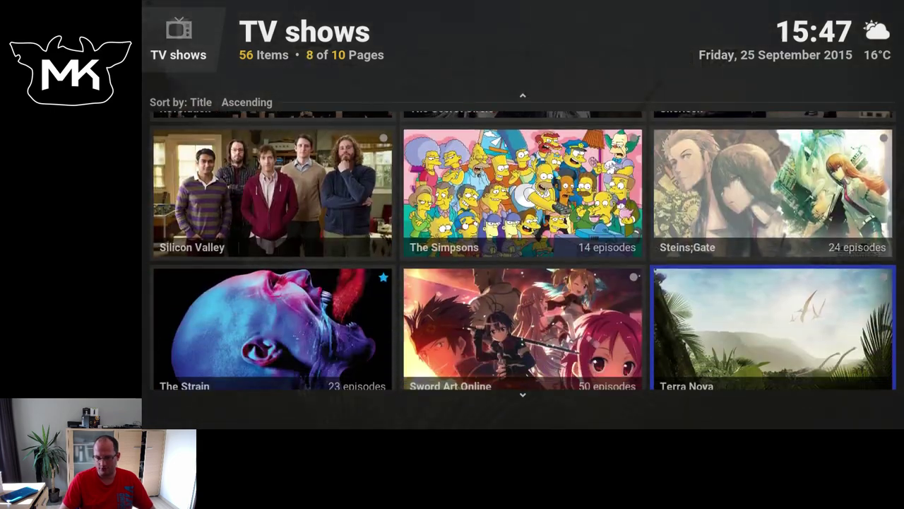
{"action": "key", "text": "Left"}
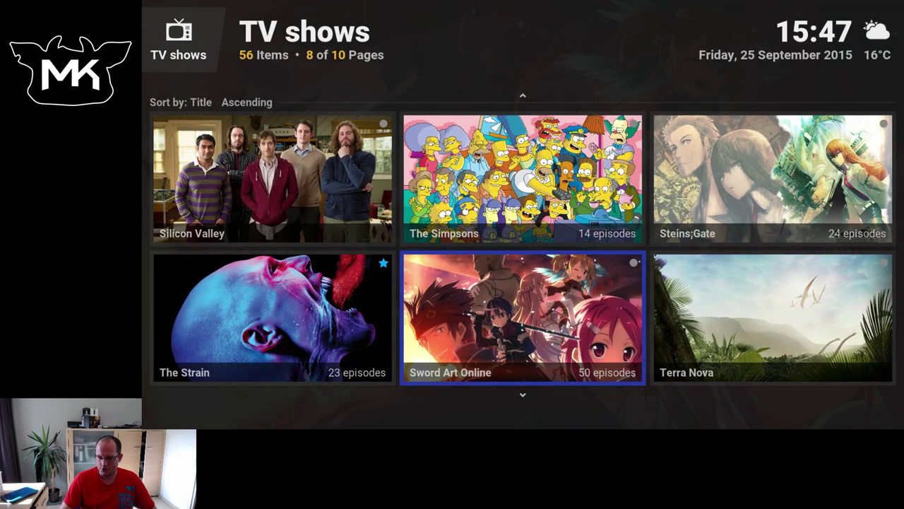
Switch the TV shows to the Big wide view and browse the shows as far as The Walking Dead.
{"action": "key", "text": "Up"}
{"action": "key", "text": "Up"}
{"action": "key", "text": "Return"}
{"action": "key", "text": "Right"}
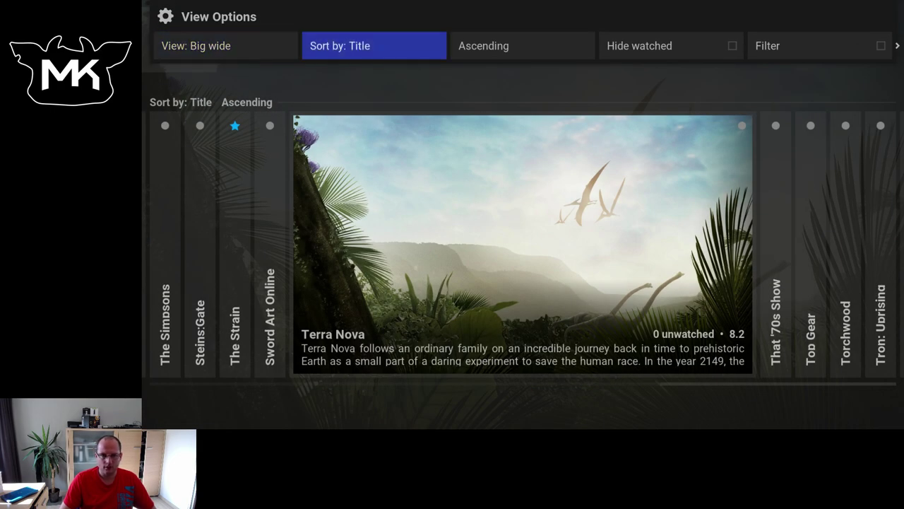
{"action": "key", "text": "Down"}
{"action": "key", "text": "Right"}
{"action": "key", "text": "Right"}
{"action": "key", "text": "Right"}
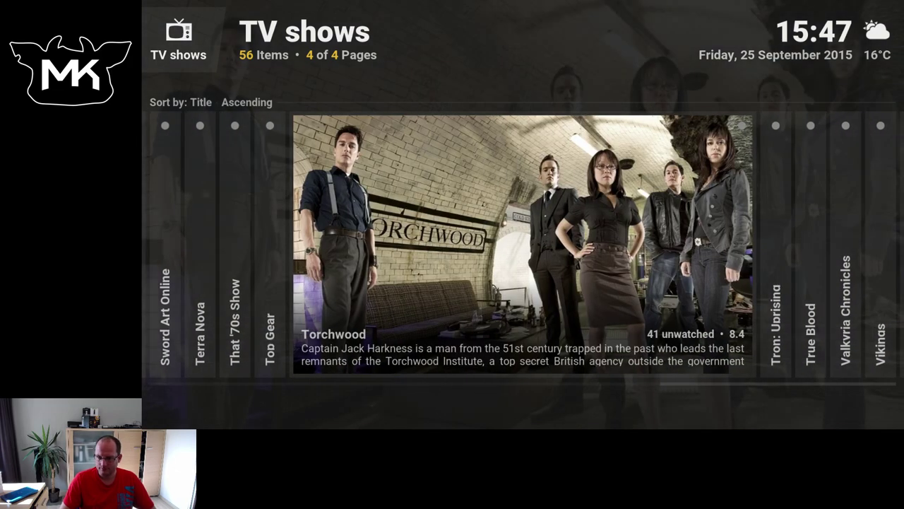
{"action": "key", "text": "Right"}
{"action": "key", "text": "Right"}
{"action": "key", "text": "Right"}
{"action": "key", "text": "Right"}
{"action": "key", "text": "Right"}
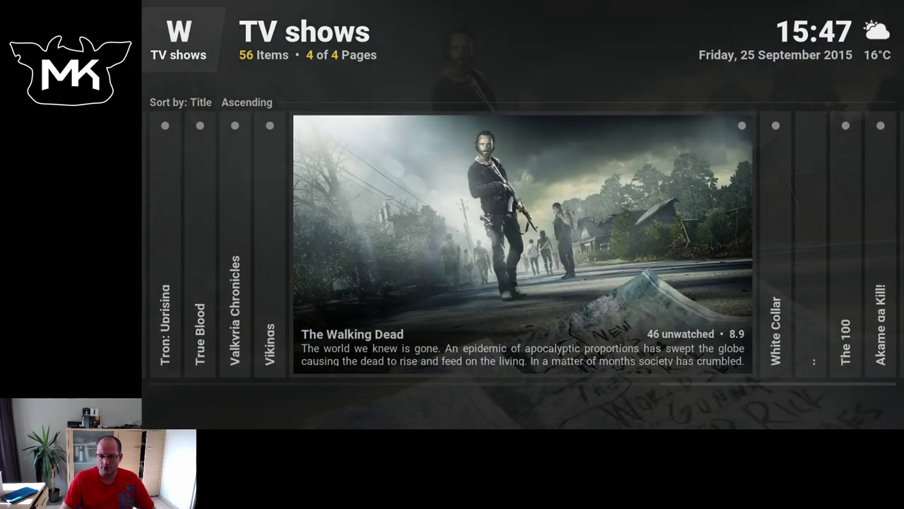
Cycle the TV shows through the available views, including List and Icons, around to Big list.
{"action": "key", "text": "Up"}
{"action": "key", "text": "Left"}
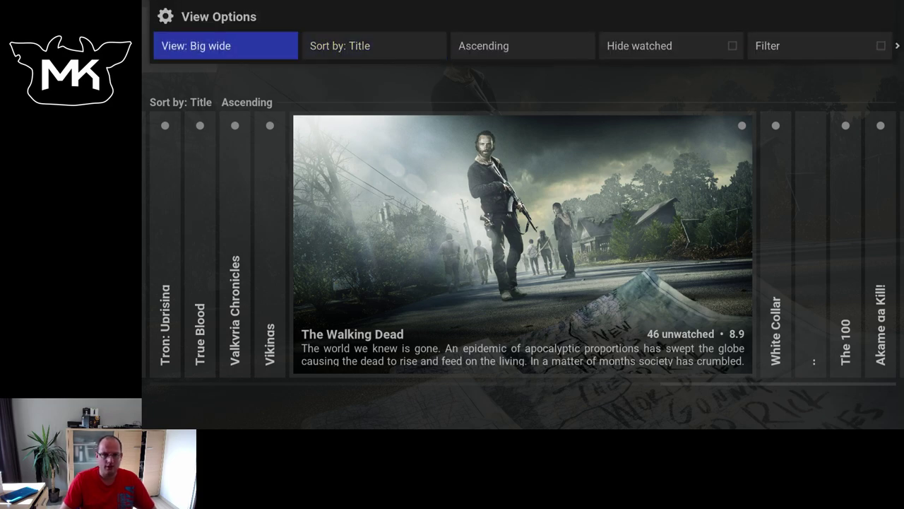
{"action": "key", "text": "Return"}
{"action": "key", "text": "Return"}
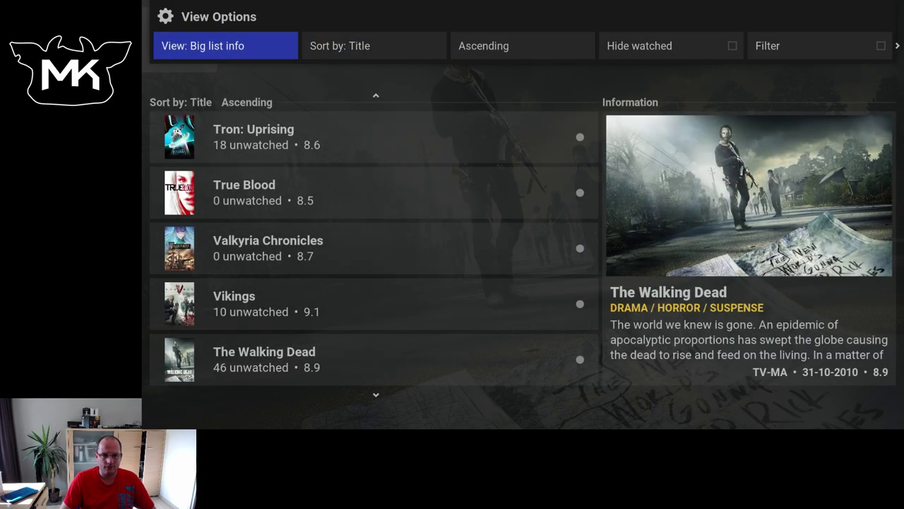
{"action": "key", "text": "Return"}
{"action": "key", "text": "Return"}
{"action": "key", "text": "Return"}
{"action": "key", "text": "Return"}
{"action": "key", "text": "Return"}
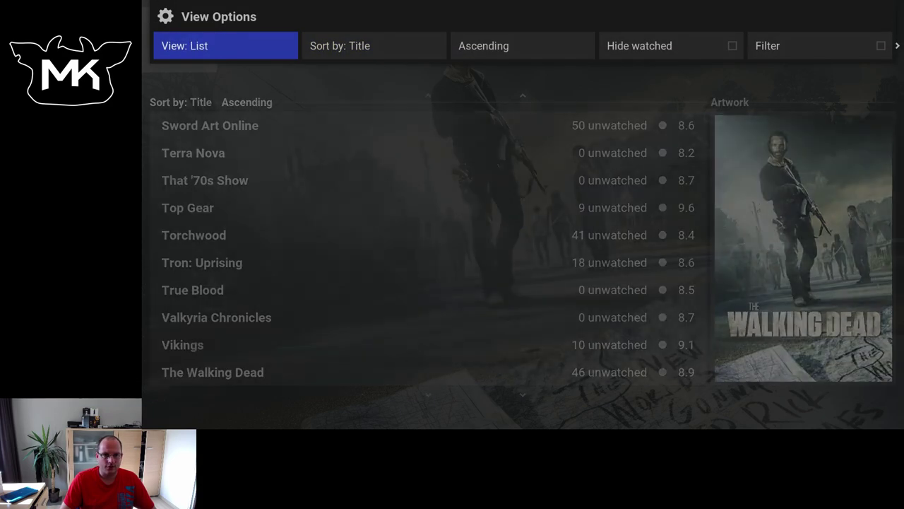
{"action": "key", "text": "Return"}
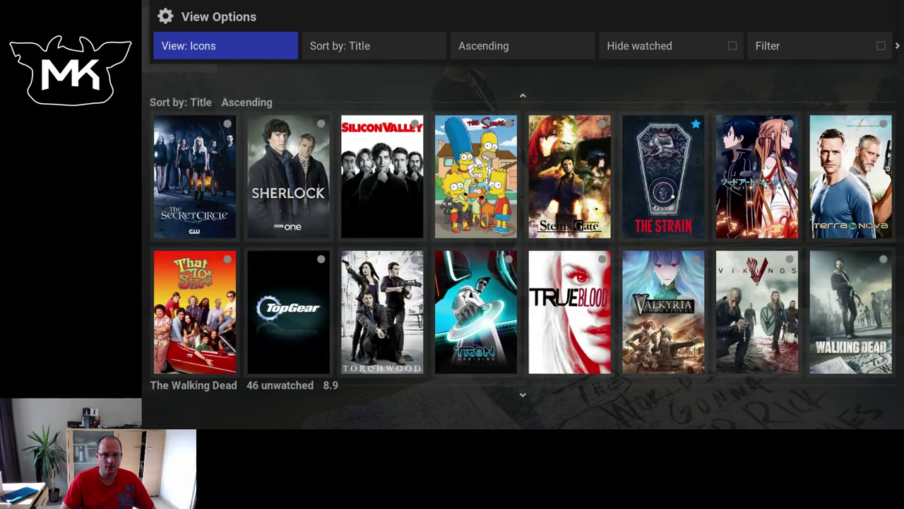
{"action": "key", "text": "Return"}
{"action": "key", "text": "Return"}
{"action": "key", "text": "Return"}
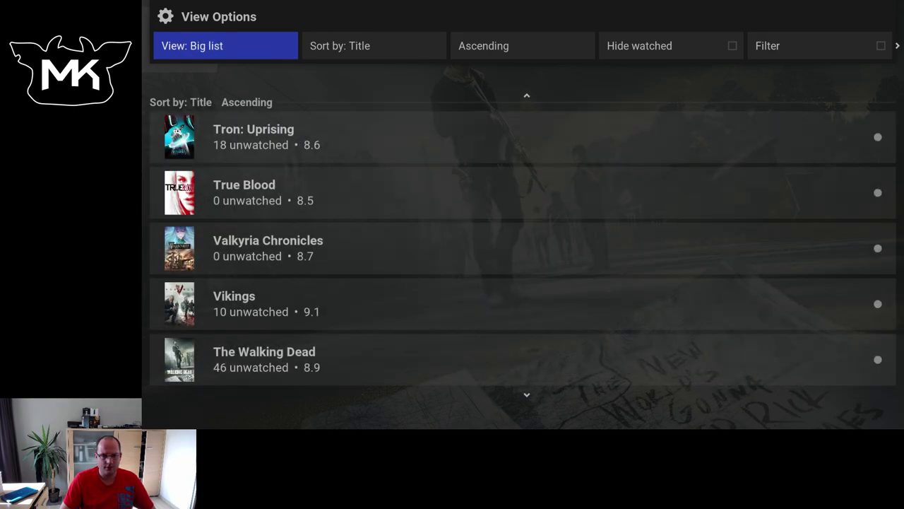
Switch the TV shows to the Big list info view and move past the end of the list to The 100.
{"action": "key", "text": "Return"}
{"action": "key", "text": "Down"}
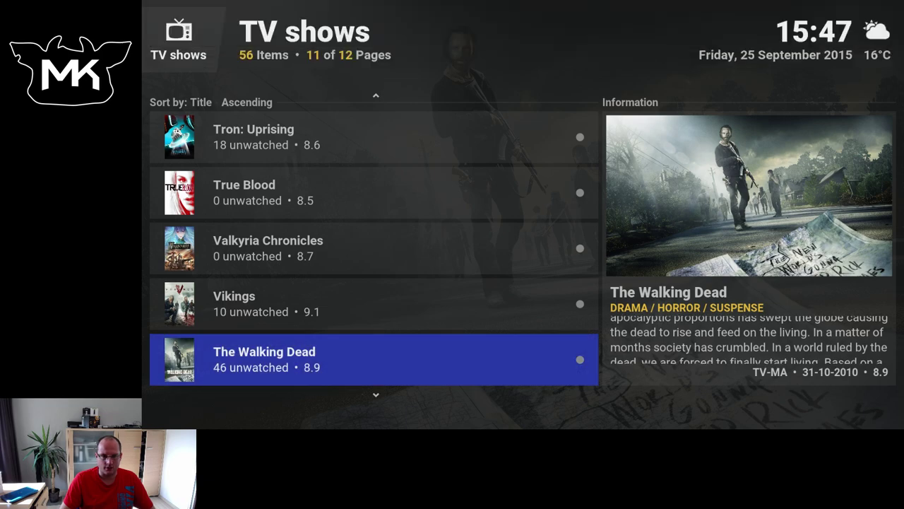
{"action": "key", "text": "Down"}
{"action": "key", "text": "Down"}
{"action": "key", "text": "Up"}
Switch the TV shows to the Panel list view and browse the shows as far as Elementary.
{"action": "key", "text": "Return"}
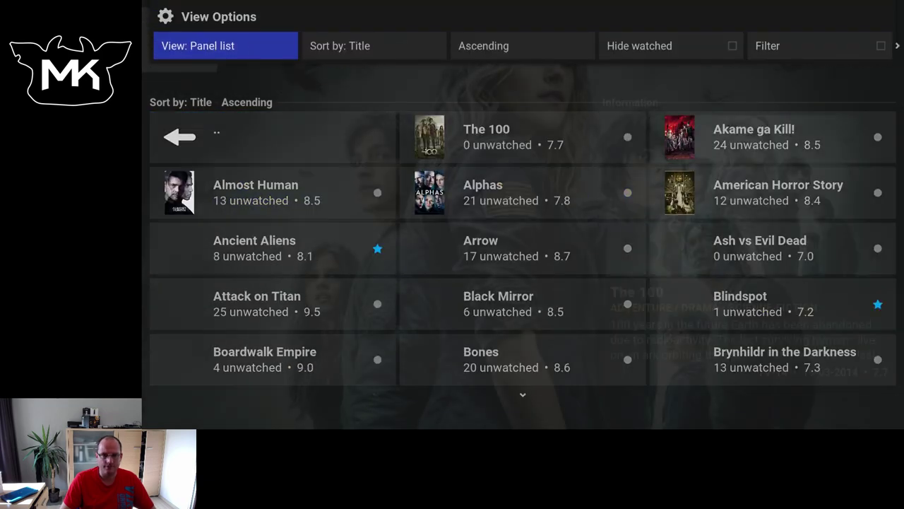
{"action": "key", "text": "Down"}
{"action": "key", "text": "Down"}
{"action": "key", "text": "Down"}
{"action": "key", "text": "Down"}
{"action": "key", "text": "Down"}
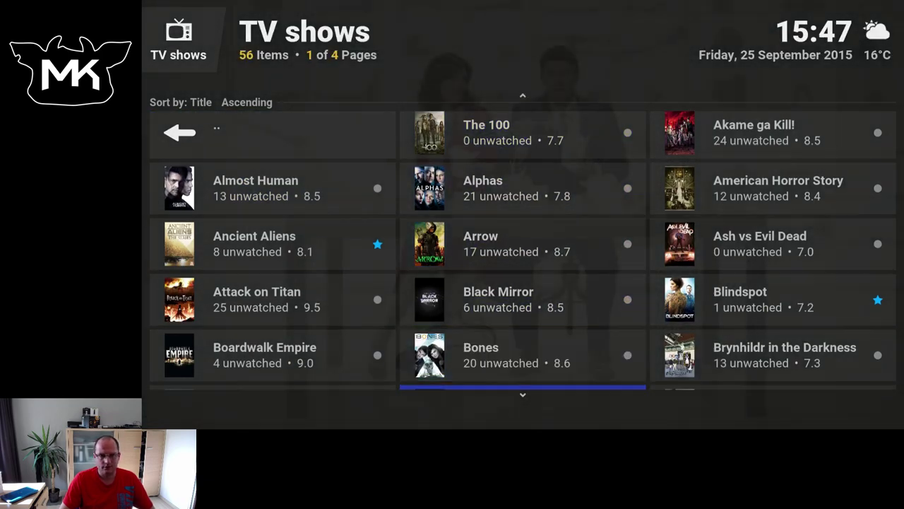
{"action": "key", "text": "Down"}
{"action": "key", "text": "Down"}
Switch the TV shows through the Thumbnail and List views to Media info.
{"action": "key", "text": "m"}
{"action": "key", "text": "Return"}
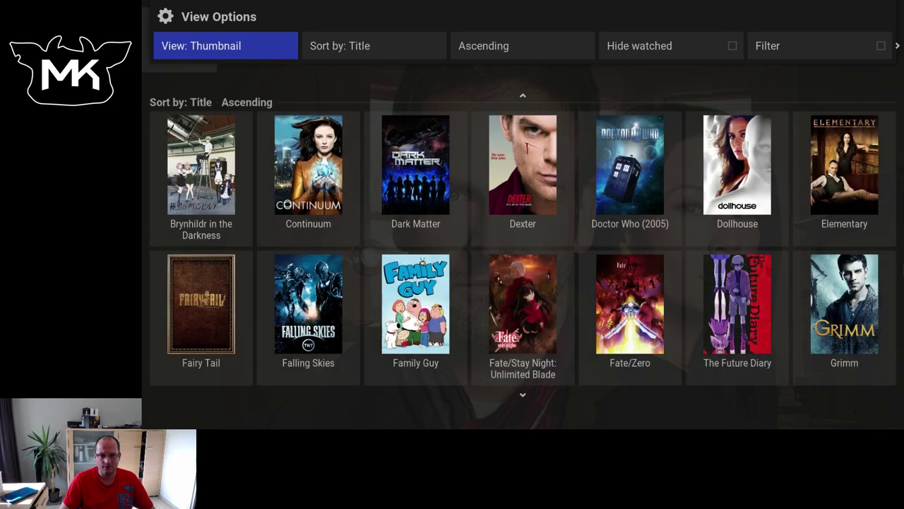
{"action": "key", "text": "Return"}
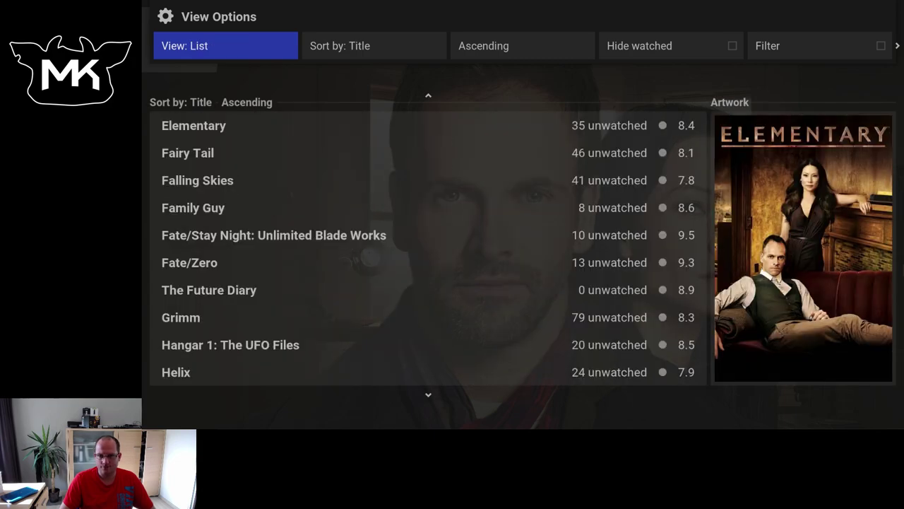
{"action": "key", "text": "Return"}
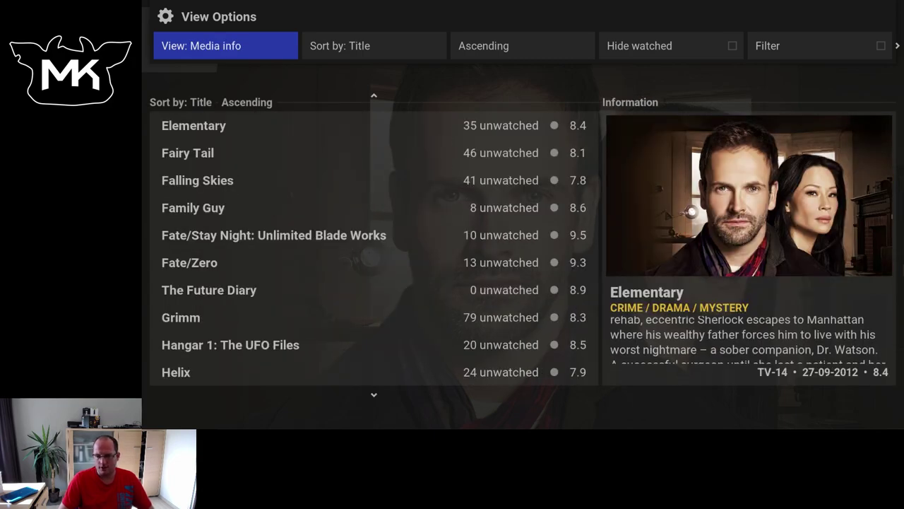
Browse the show descriptions in the Media info view as far as The Killing (2011).
{"action": "key", "text": "Down"}
{"action": "key", "text": "Down"}
{"action": "key", "text": "Down"}
{"action": "key", "text": "Down"}
{"action": "key", "text": "Down"}
{"action": "key", "text": "Down"}
{"action": "key", "text": "Down"}
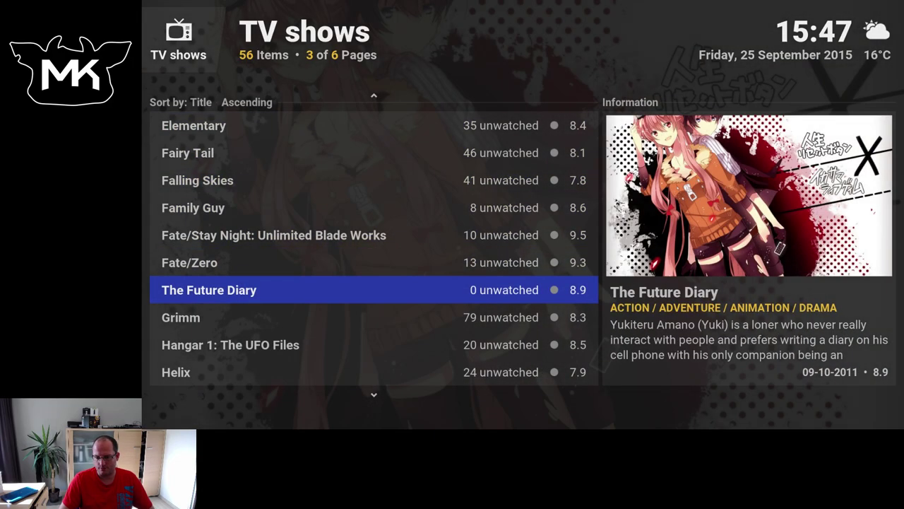
{"action": "key", "text": "Down"}
{"action": "key", "text": "Down"}
{"action": "key", "text": "Down"}
{"action": "key", "text": "Down"}
{"action": "key", "text": "Down"}
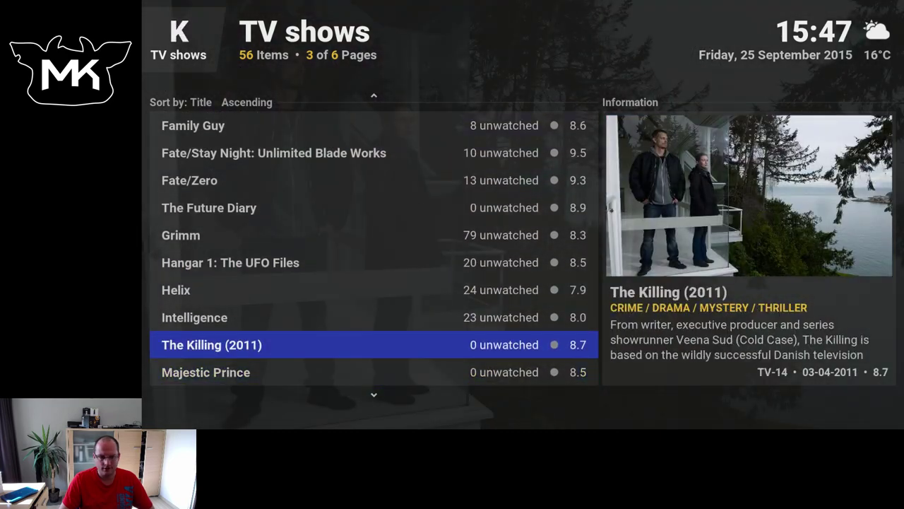
Switch the TV shows to the Media Info 2 view and select Mr. Robot.
{"action": "key", "text": "Left"}
{"action": "key", "text": "Return"}
{"action": "key", "text": "Down"}
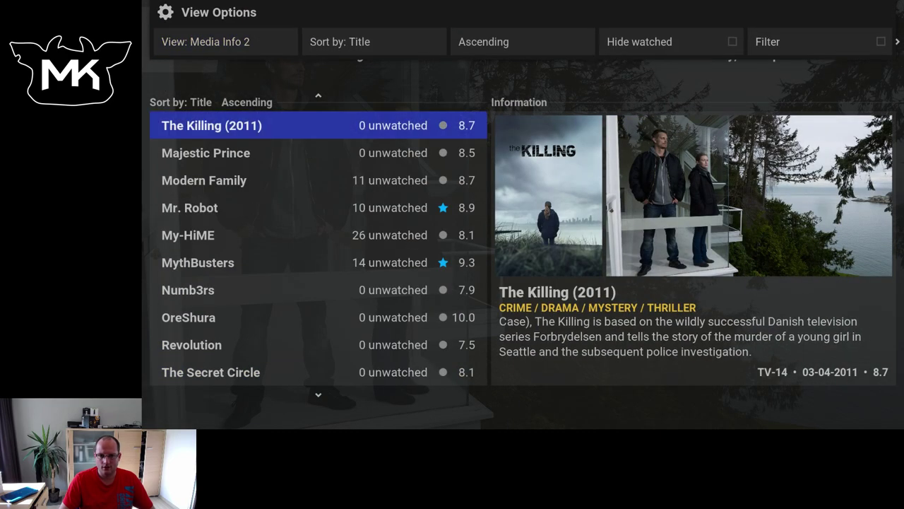
{"action": "key", "text": "Down"}
{"action": "key", "text": "Down"}
{"action": "key", "text": "Down"}
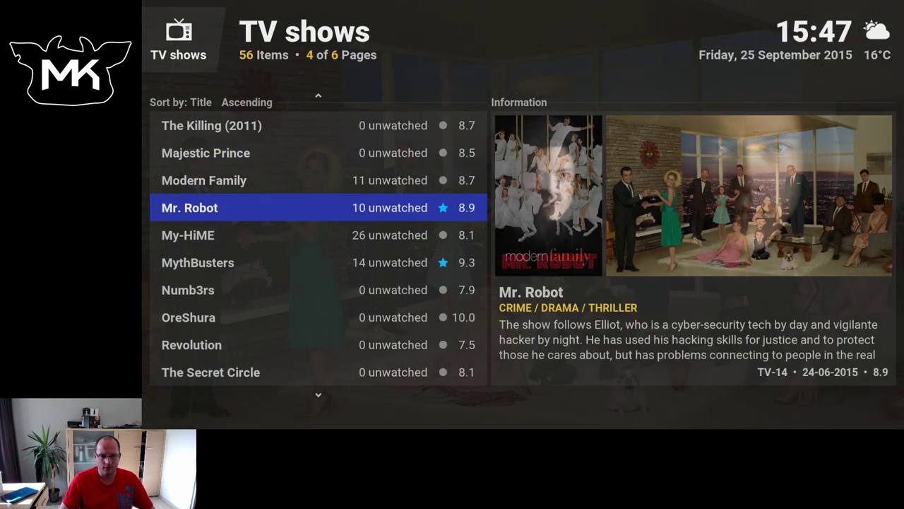
Open the Mr. Robot episode list and switch its view through Media info to Media Info 2.
{"action": "key", "text": "Return"}
{"action": "key", "text": "Down"}
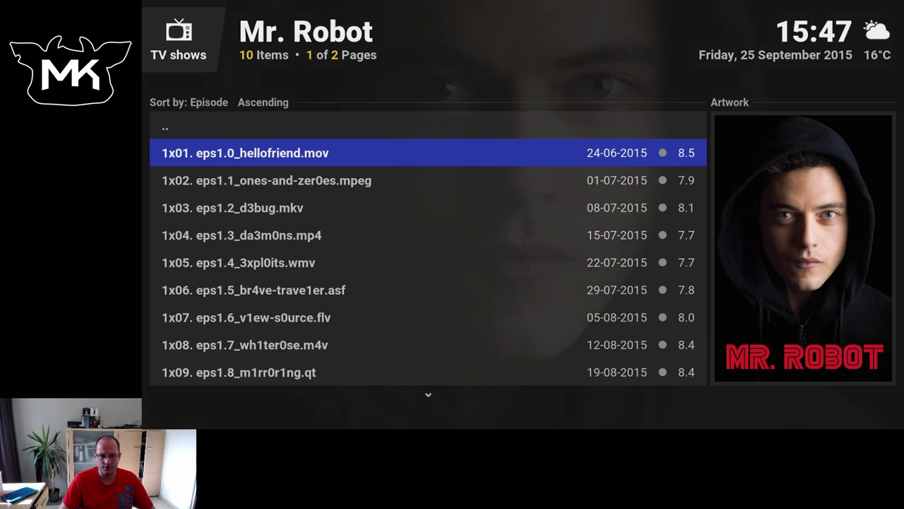
{"action": "key", "text": "Left"}
{"action": "key", "text": "Return"}
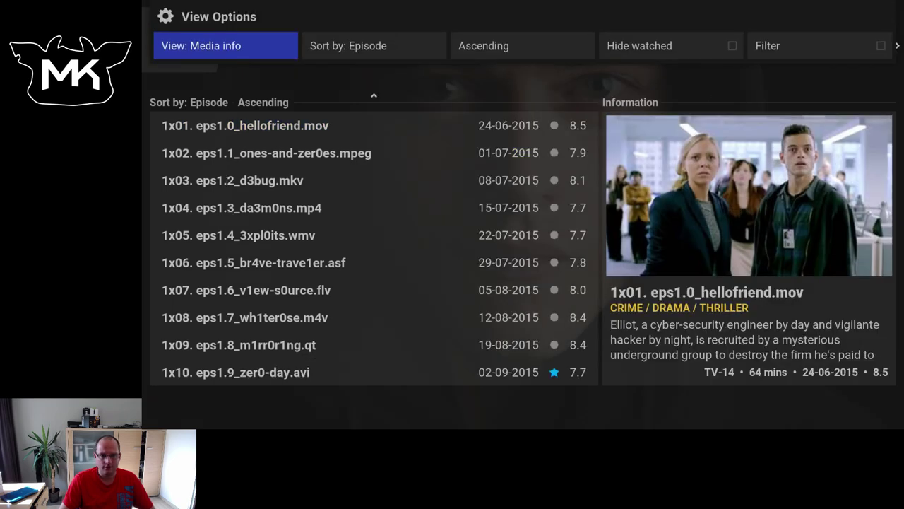
{"action": "key", "text": "Return"}
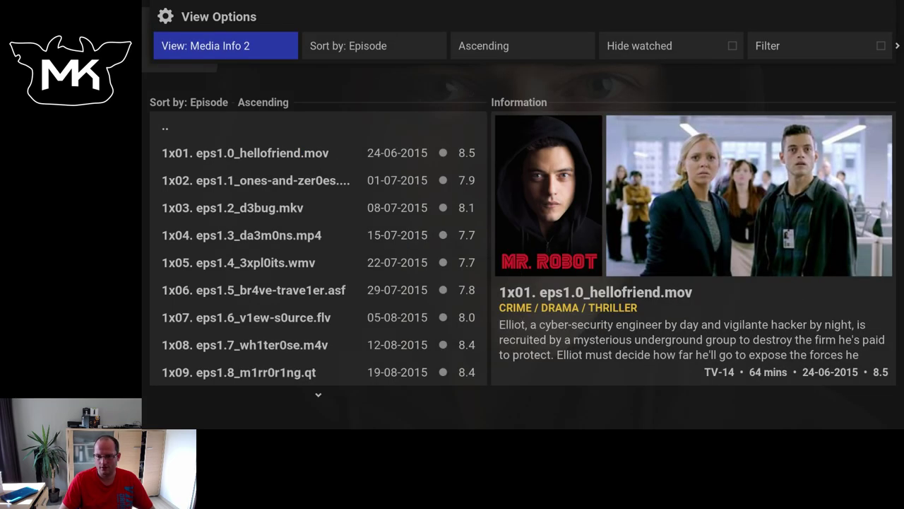
Browse the Mr. Robot episode descriptions as far as episode 1x05.
{"action": "key", "text": "Down"}
{"action": "key", "text": "Down"}
{"action": "key", "text": "Down"}
{"action": "key", "text": "Down"}
{"action": "key", "text": "Down"}
Cycle the Mr. Robot episode list through further views and return to the Home screen.
{"action": "key", "text": "Left"}
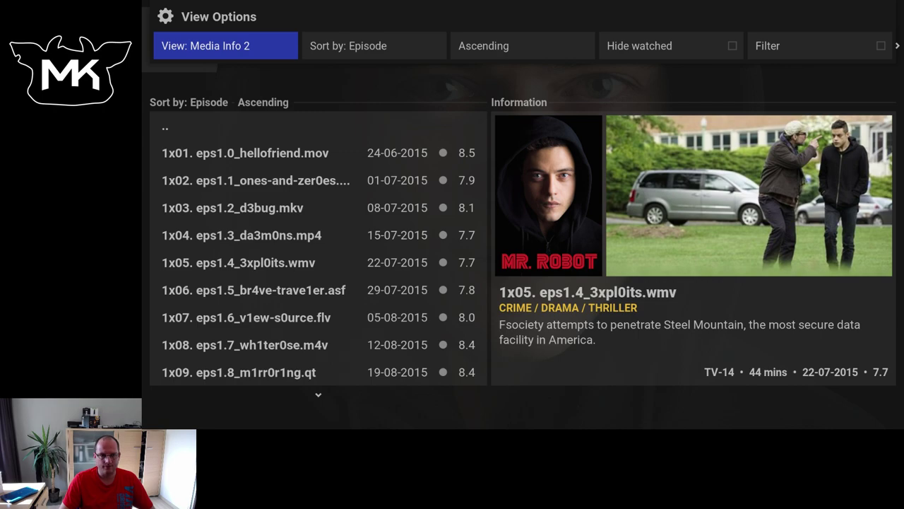
{"action": "key", "text": "Return"}
{"action": "key", "text": "Return"}
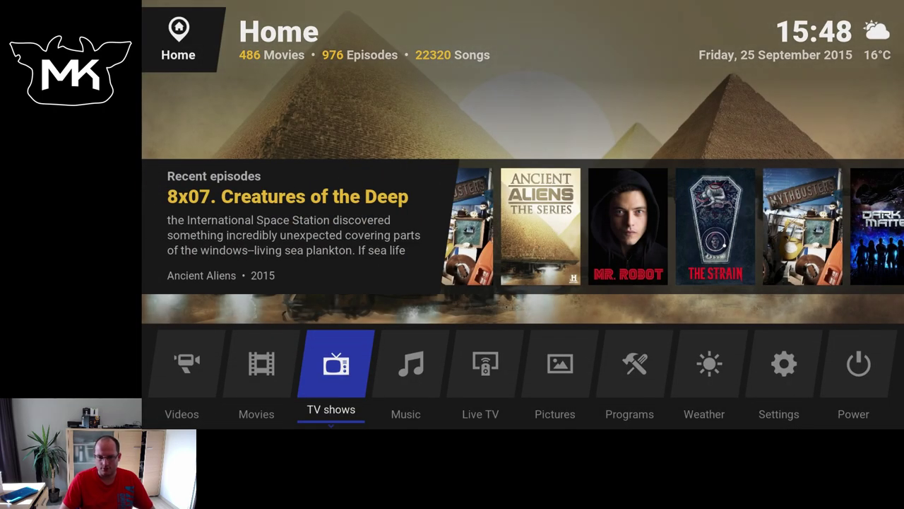
Open the Movies library hub from the Home screen.
{"action": "key", "text": "Left"}
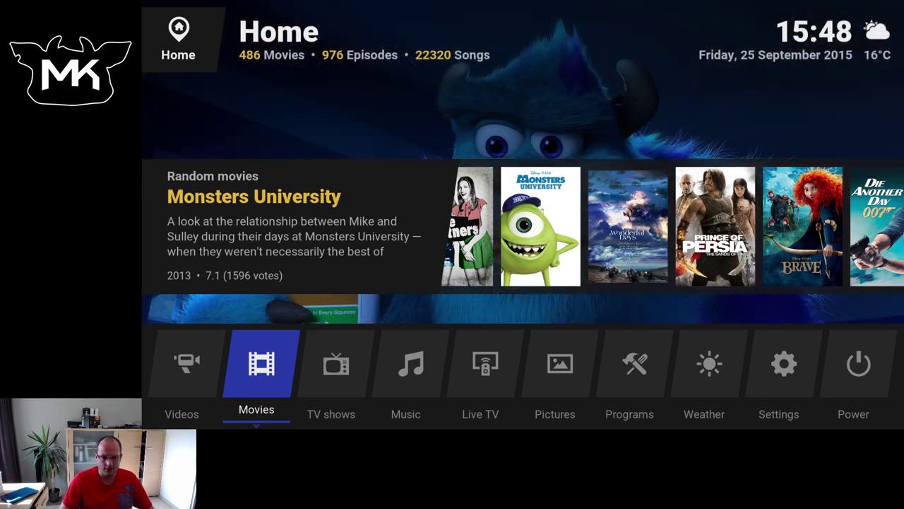
{"action": "key", "text": "Left"}
{"action": "key", "text": "Right"}
{"action": "key", "text": "Return"}
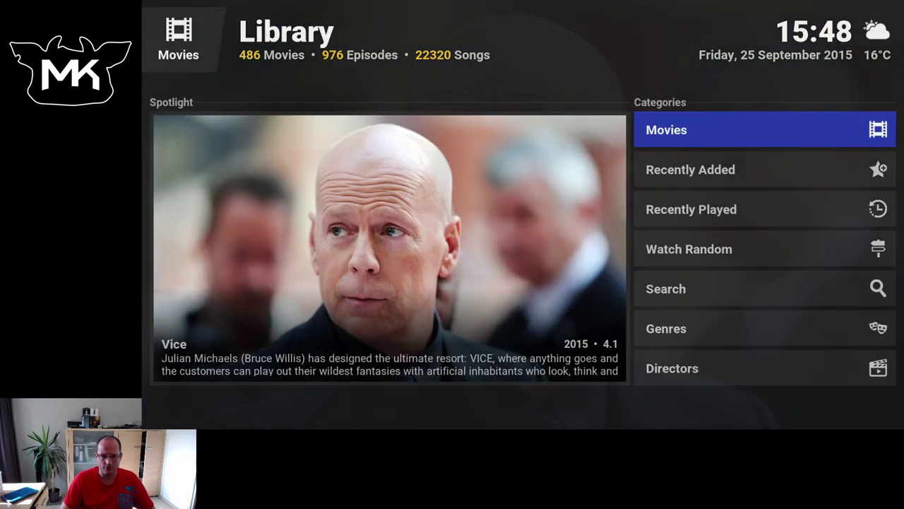
Browse the movie library categories down to Files and return to the Movies category.
{"action": "key", "text": "Down"}
{"action": "key", "text": "Down"}
{"action": "key", "text": "Down"}
{"action": "key", "text": "Down"}
{"action": "key", "text": "Down"}
{"action": "key", "text": "Down"}
{"action": "key", "text": "Down"}
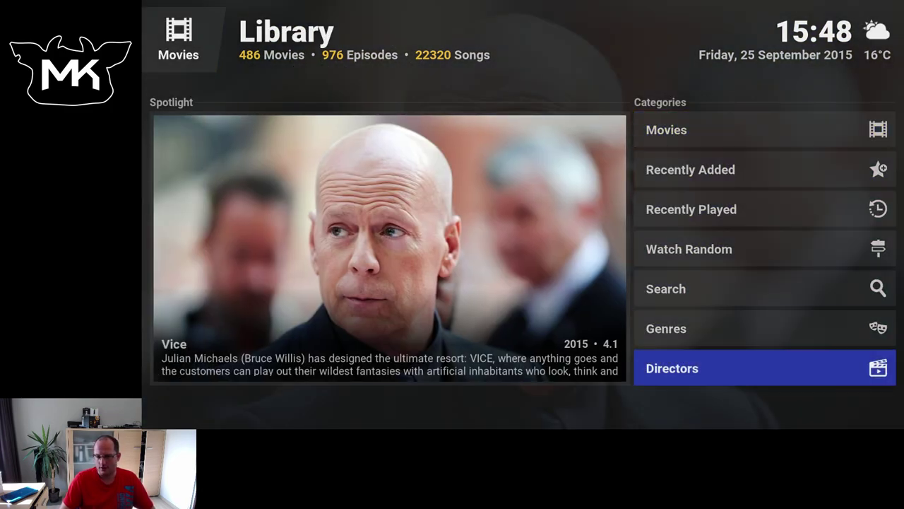
{"action": "key", "text": "Down"}
{"action": "key", "text": "Down"}
{"action": "key", "text": "Down"}
{"action": "key", "text": "Up"}
{"action": "key", "text": "Up"}
{"action": "key", "text": "Up"}
{"action": "key", "text": "Up"}
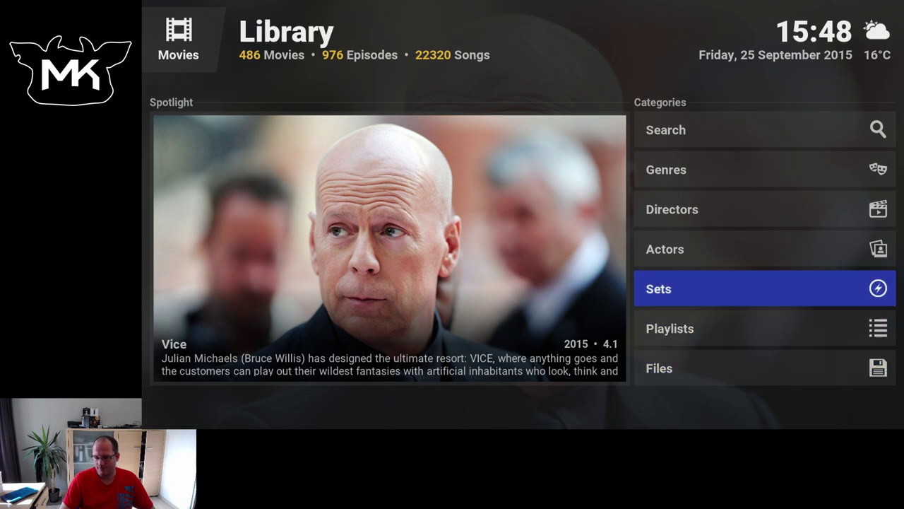
{"action": "key", "text": "Up"}
{"action": "key", "text": "Up"}
{"action": "key", "text": "Up"}
{"action": "key", "text": "Up"}
{"action": "key", "text": "Up"}
{"action": "key", "text": "Up"}
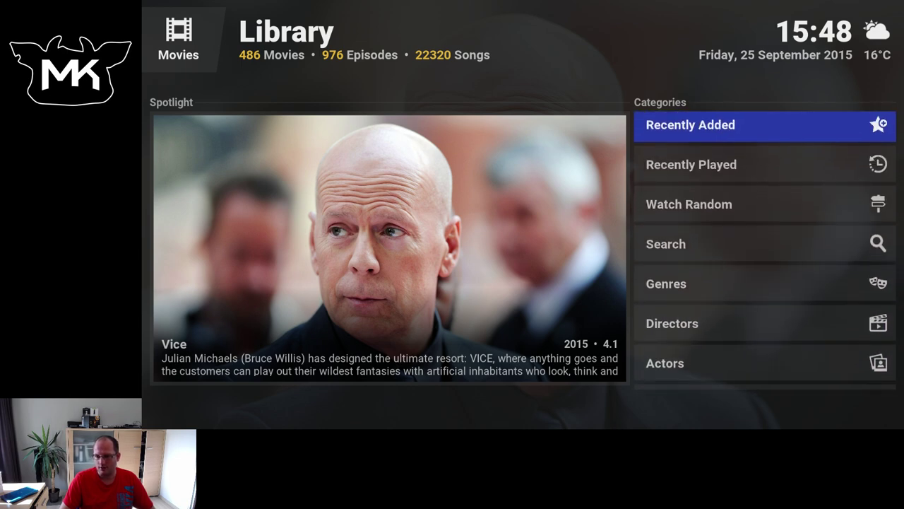
{"action": "key", "text": "Up"}
{"action": "key", "text": "Down"}
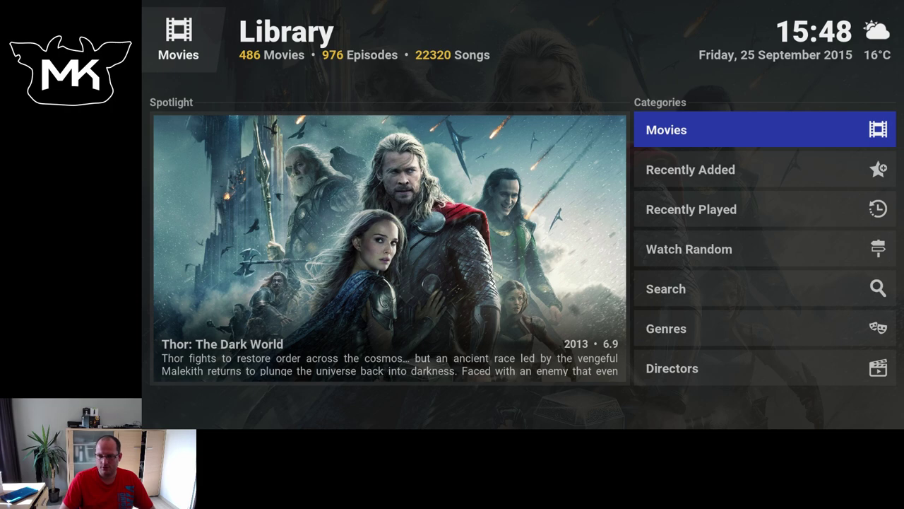
Open the full Movies list and select Animals United.
{"action": "key", "text": "Return"}
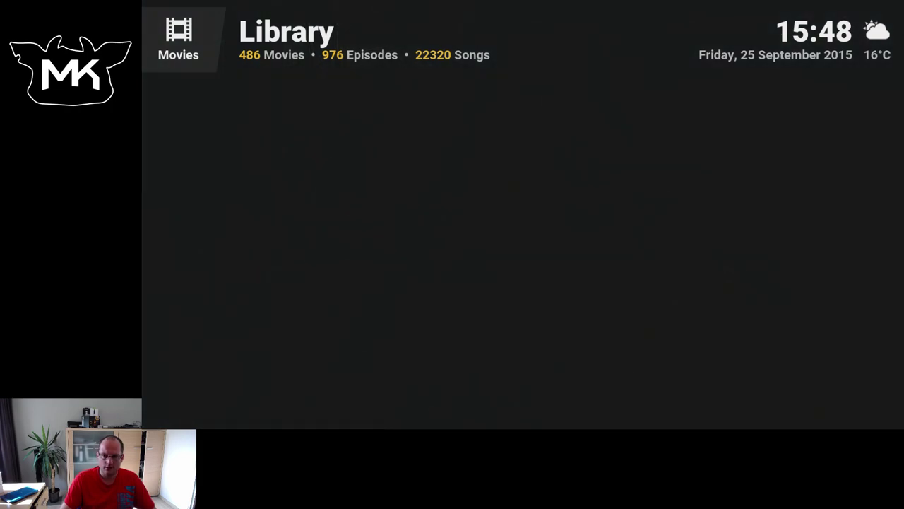
{"action": "key", "text": "Right"}
{"action": "key", "text": "Up"}
{"action": "key", "text": "Right"}
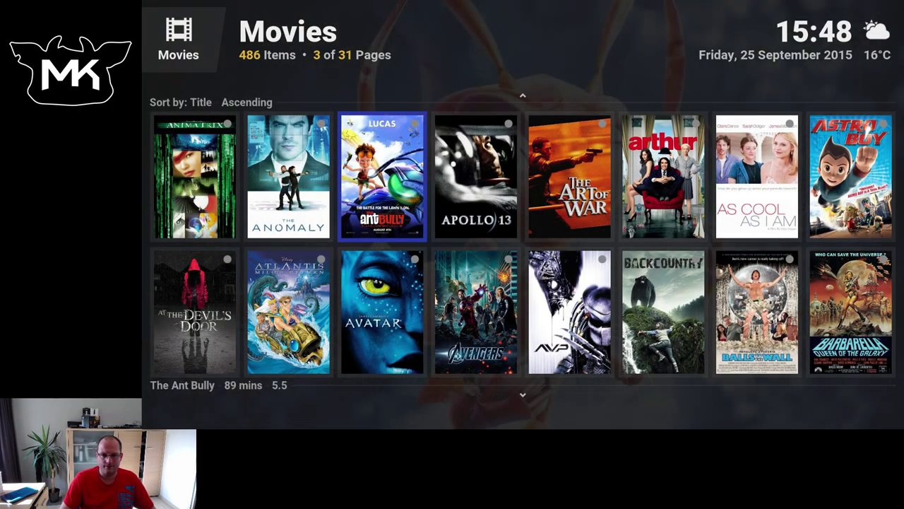
{"action": "key", "text": "Up"}
{"action": "key", "text": "Right"}
{"action": "key", "text": "Right"}
{"action": "key", "text": "Right"}
{"action": "key", "text": "Right"}
{"action": "key", "text": "Right"}
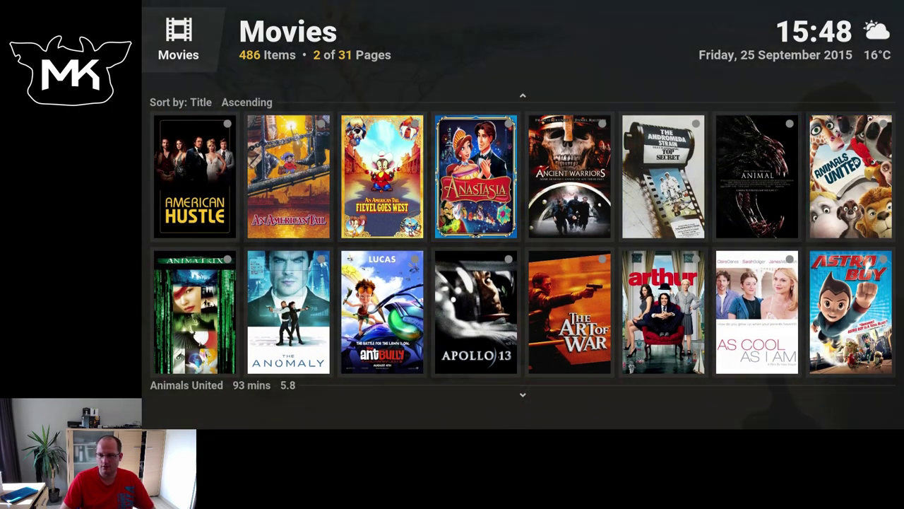
Switch the movie list from Icons through Info icons to the Wide view.
{"action": "key", "text": "m"}
{"action": "key", "text": "Return"}
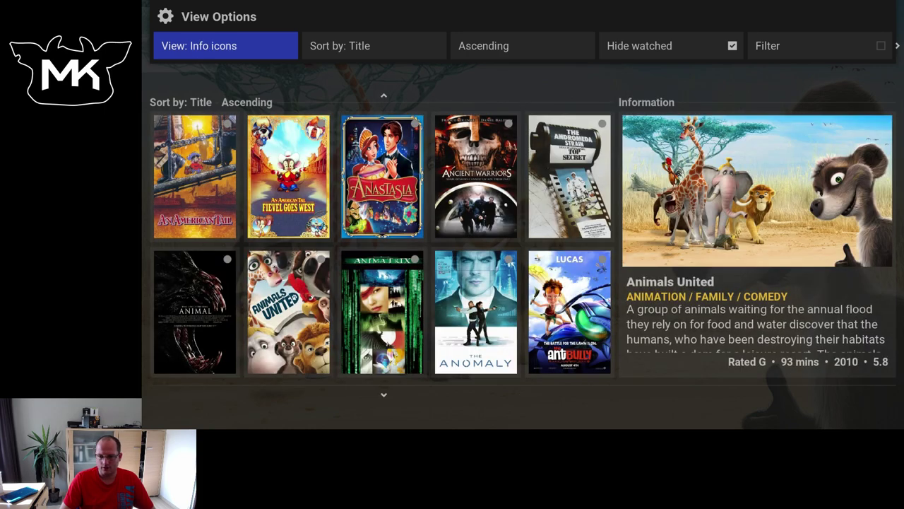
{"action": "key", "text": "Return"}
{"action": "key", "text": "Down"}
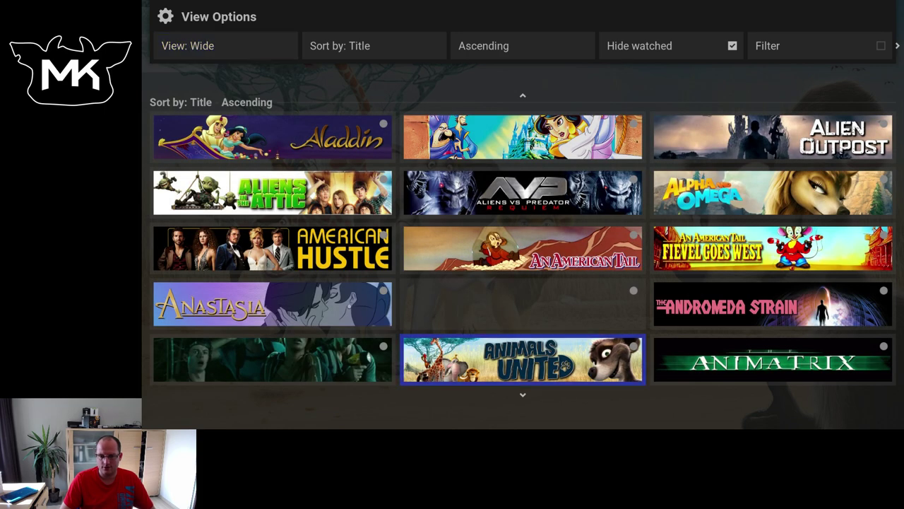
Browse the movie banners in the Wide view as far as the titles starting with C.
{"action": "key", "text": "Down"}
{"action": "key", "text": "Down"}
{"action": "key", "text": "Down"}
{"action": "key", "text": "Down"}
{"action": "key", "text": "Up"}
{"action": "key", "text": "Up"}
{"action": "key", "text": "Up"}
{"action": "key", "text": "Up"}
{"action": "key", "text": "Up"}
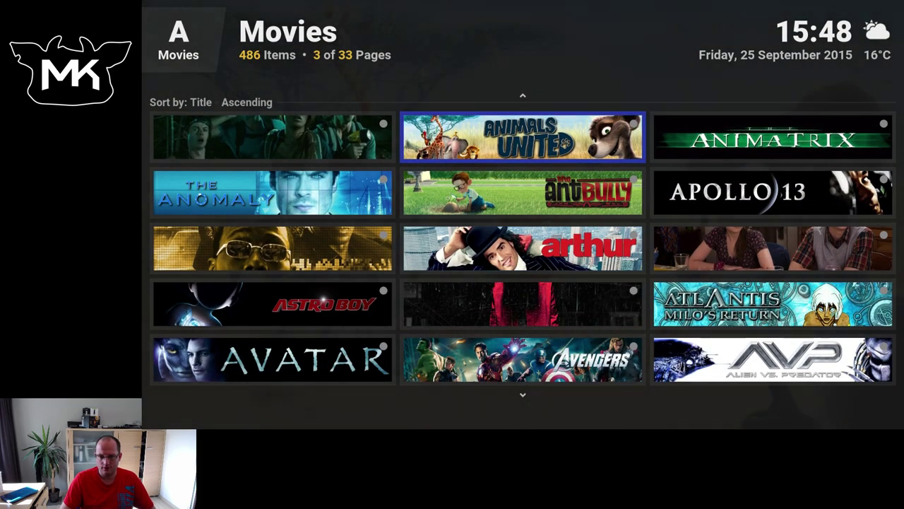
{"action": "key", "text": "Down"}
{"action": "key", "text": "Down"}
{"action": "key", "text": "Down"}
{"action": "key", "text": "Down"}
{"action": "key", "text": "Down"}
{"action": "key", "text": "Down"}
{"action": "key", "text": "Down"}
{"action": "key", "text": "Down"}
{"action": "key", "text": "Down"}
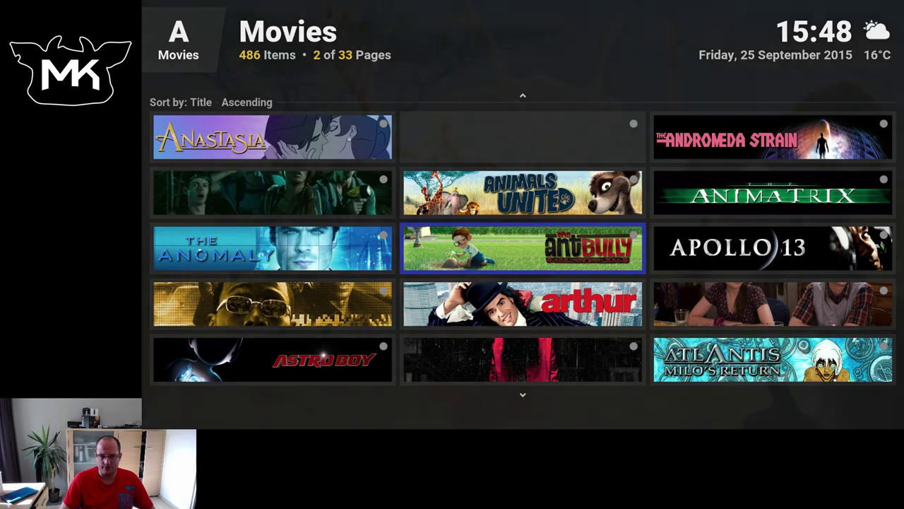
{"action": "key", "text": "Down"}
{"action": "key", "text": "Down"}
{"action": "key", "text": "Down"}
{"action": "key", "text": "Down"}
{"action": "key", "text": "Down"}
{"action": "key", "text": "Down"}
{"action": "key", "text": "Down"}
{"action": "key", "text": "Down"}
{"action": "key", "text": "Down"}
{"action": "key", "text": "Down"}
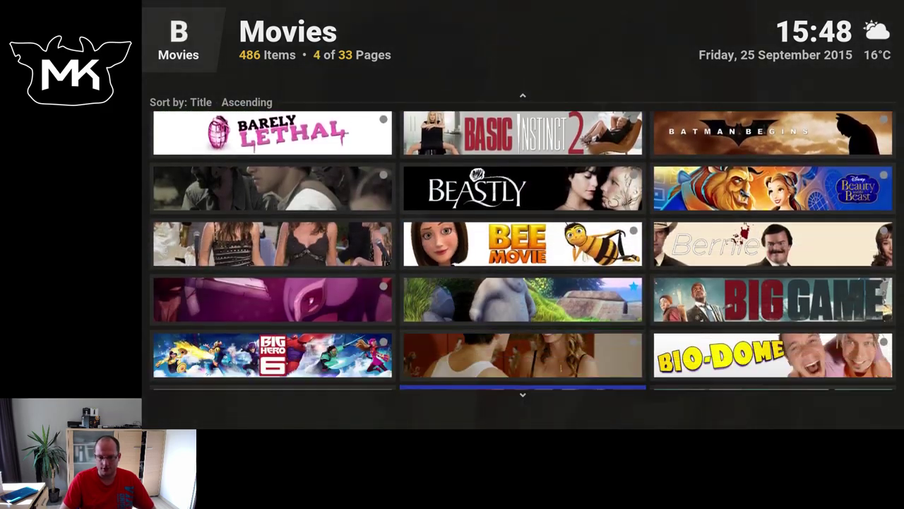
{"action": "key", "text": "Down"}
{"action": "key", "text": "Down"}
{"action": "key", "text": "Down"}
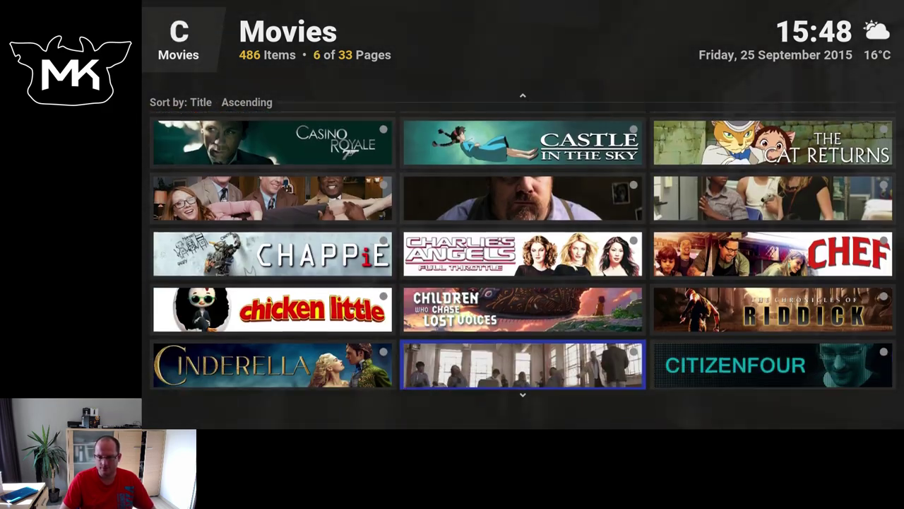
Switch the movie list through Fanart to the Big wide view.
{"action": "key", "text": "m"}
{"action": "key", "text": "Left"}
{"action": "key", "text": "Return"}
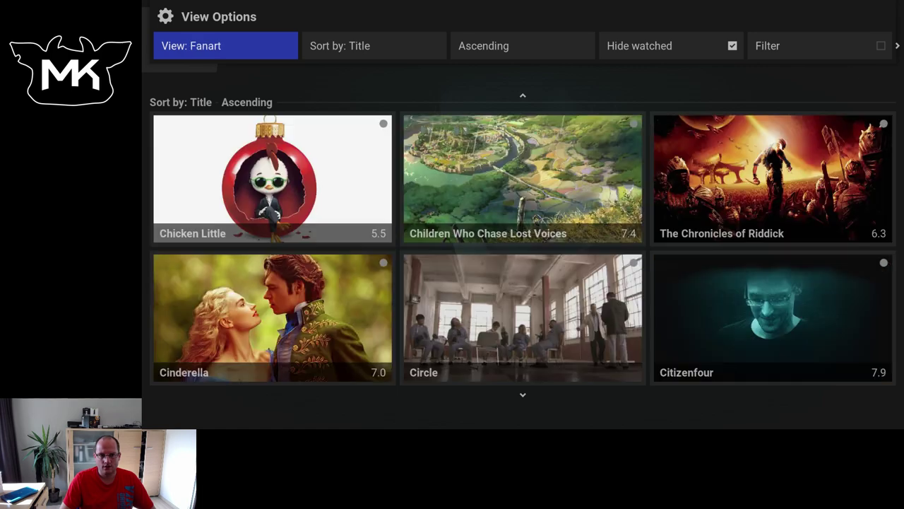
{"action": "key", "text": "Return"}
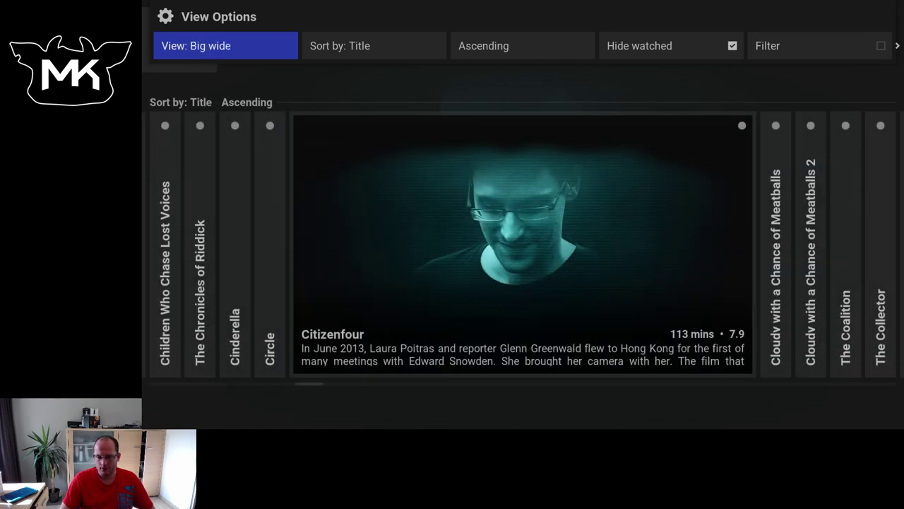
Browse the movies in the Big wide view as far as Daylight.
{"action": "key", "text": "Right"}
{"action": "key", "text": "Down"}
{"action": "key", "text": "Right"}
{"action": "key", "text": "Right"}
{"action": "key", "text": "Right"}
{"action": "key", "text": "Right"}
{"action": "key", "text": "Right"}
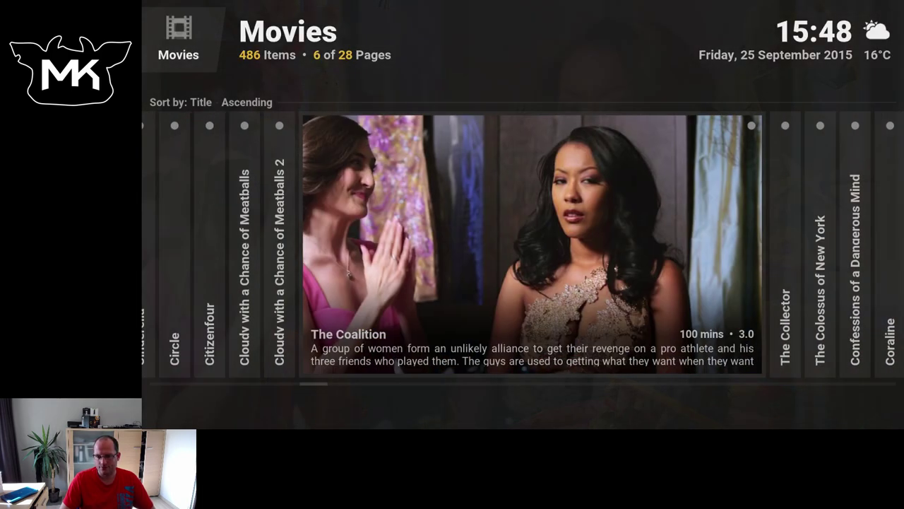
{"action": "key", "text": "Right"}
{"action": "key", "text": "Right"}
{"action": "key", "text": "Right"}
{"action": "key", "text": "Right"}
{"action": "key", "text": "Right"}
{"action": "key", "text": "Right"}
{"action": "key", "text": "Right"}
{"action": "key", "text": "Right"}
{"action": "key", "text": "Right"}
{"action": "key", "text": "Right"}
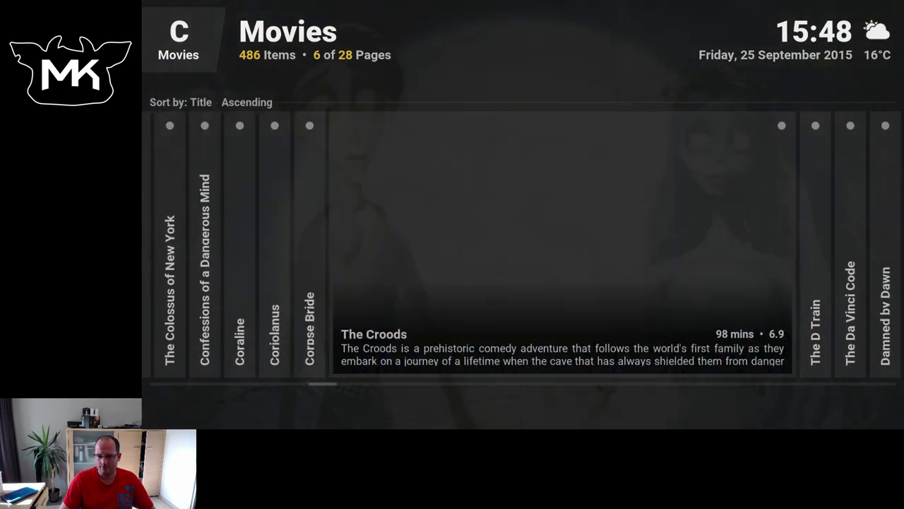
{"action": "key", "text": "Right"}
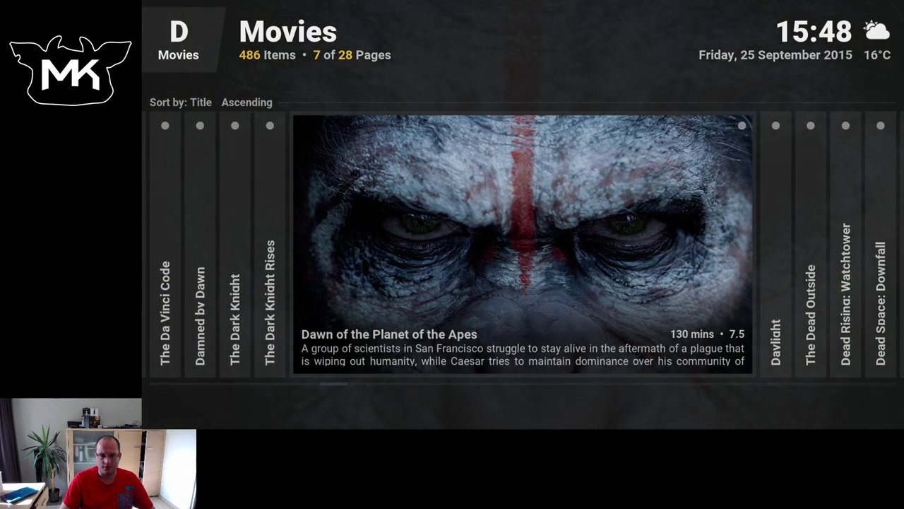
{"action": "key", "text": "Right"}
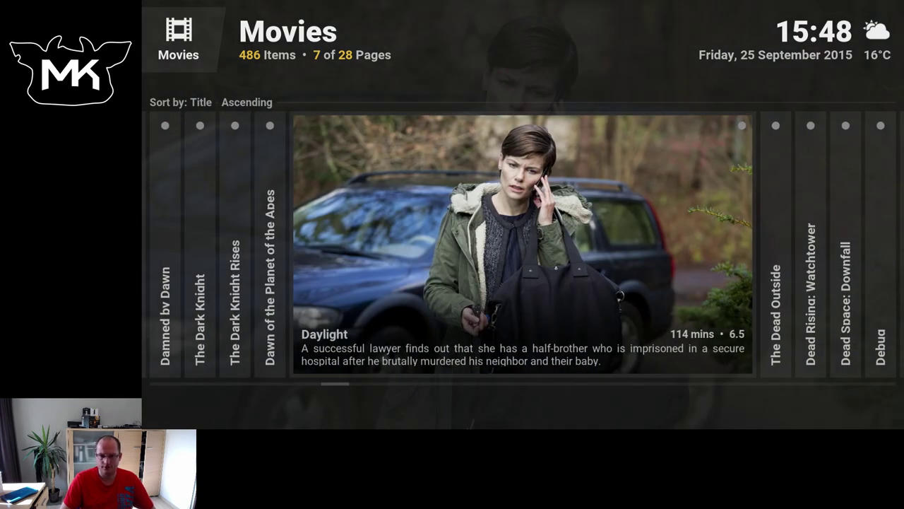
Cycle the movie list through Big list, Panel list, Thumbnail, Media info and Media Info 3 to the Big icons view.
{"action": "key", "text": "Up"}
{"action": "key", "text": "Left"}
{"action": "key", "text": "Return"}
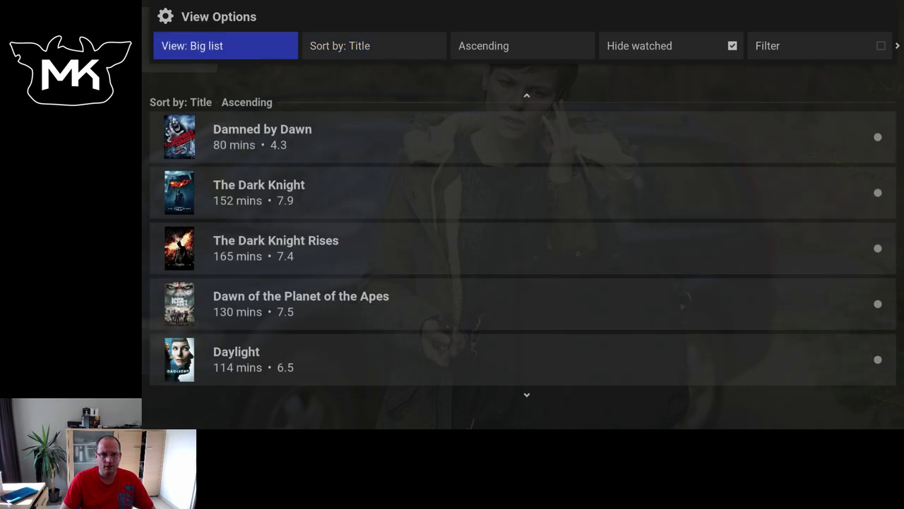
{"action": "key", "text": "Return"}
{"action": "key", "text": "Return"}
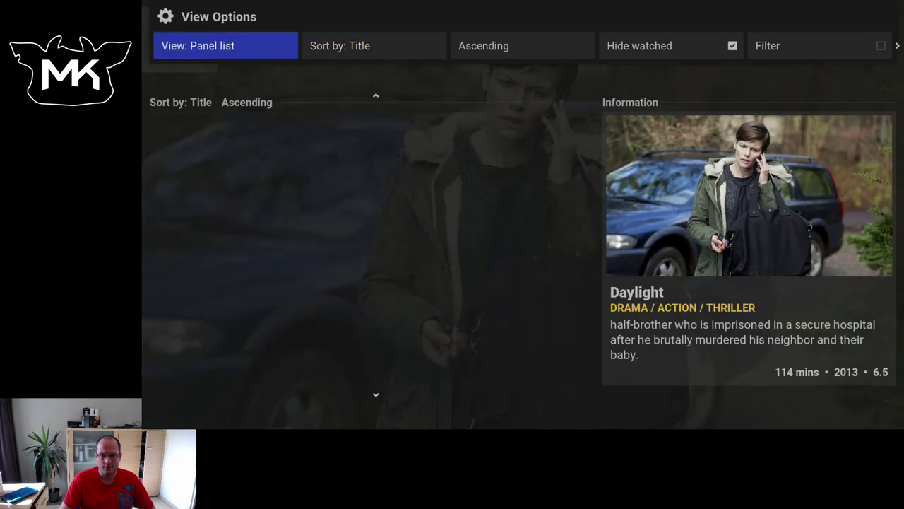
{"action": "key", "text": "Return"}
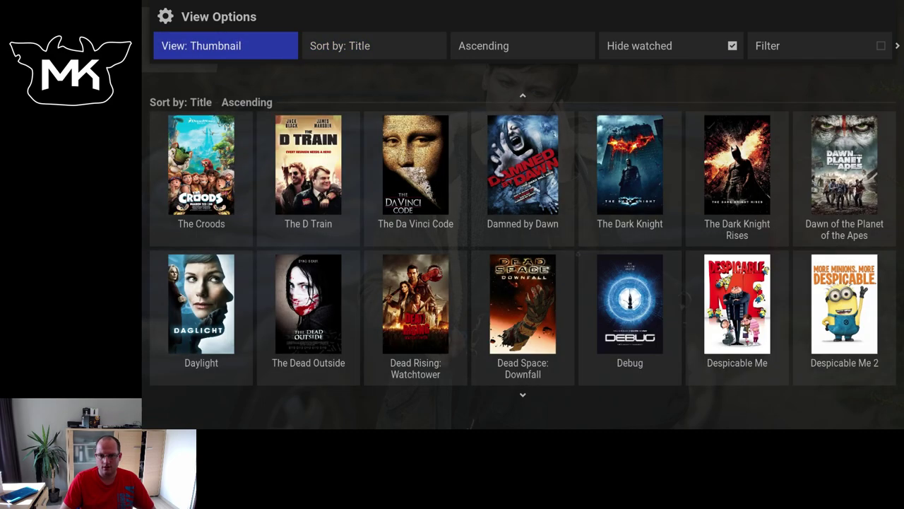
{"action": "key", "text": "Return"}
{"action": "key", "text": "Return"}
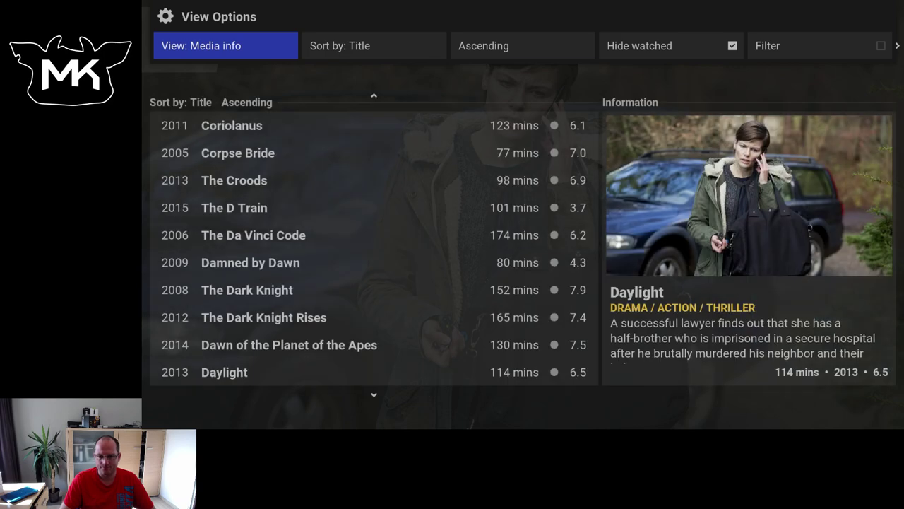
{"action": "key", "text": "Return"}
{"action": "key", "text": "Return"}
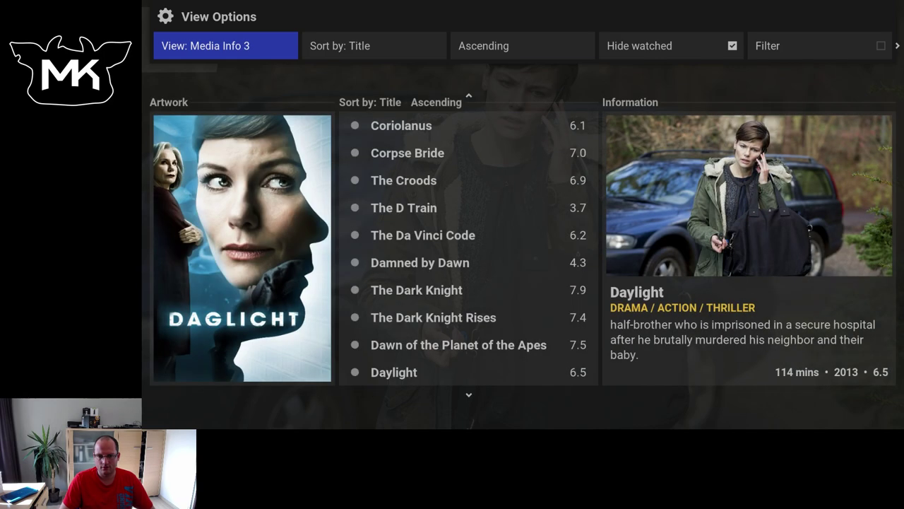
{"action": "key", "text": "Return"}
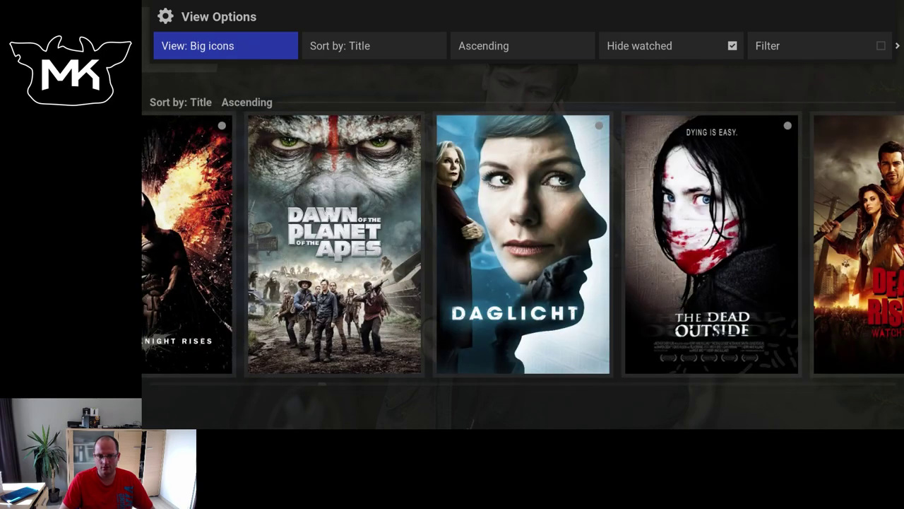
Browse the movie posters in the Big icons view as far as Despicable Me.
{"action": "key", "text": "Down"}
{"action": "key", "text": "Right"}
{"action": "key", "text": "Right"}
{"action": "key", "text": "Right"}
{"action": "key", "text": "Right"}
{"action": "key", "text": "Right"}
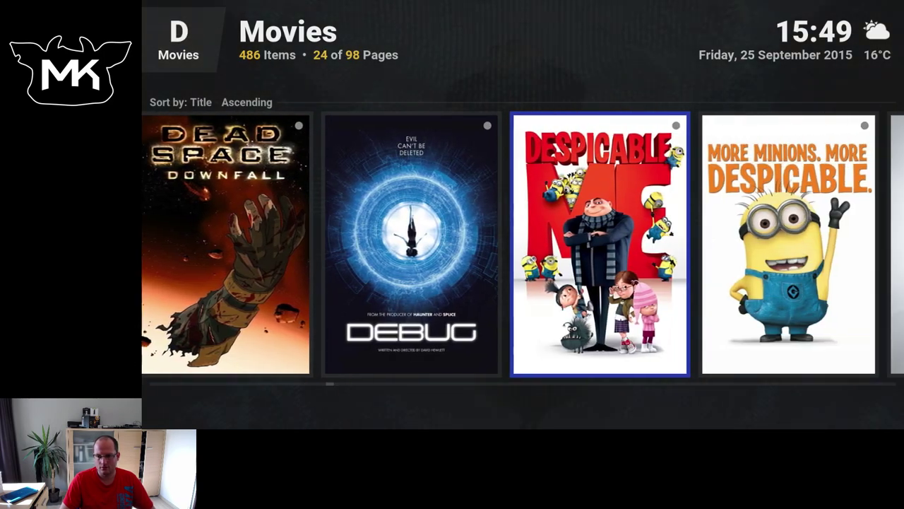
Switch the movies to the Icons view and browse down to The Hobbit: The Battle of the Five Armies.
{"action": "key", "text": "Up"}
{"action": "key", "text": "Return"}
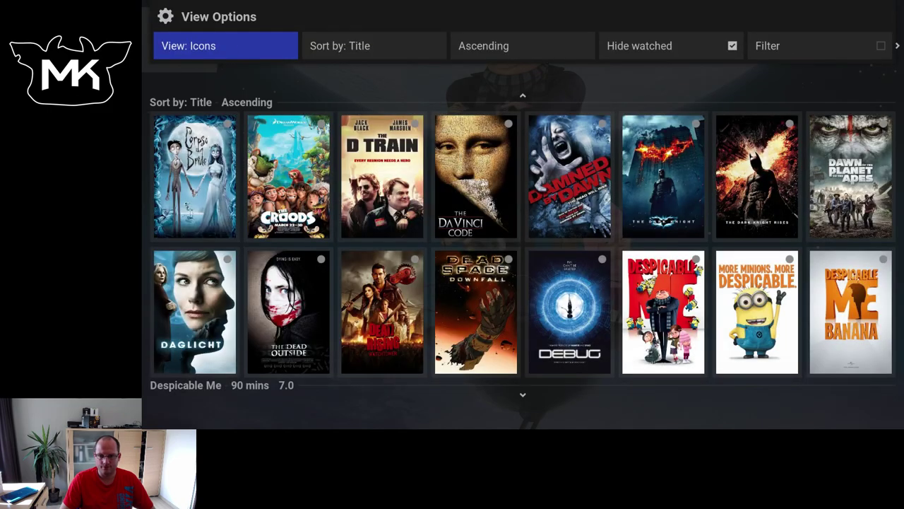
{"action": "key", "text": "Down"}
{"action": "key", "text": "Down"}
{"action": "key", "text": "Down"}
{"action": "key", "text": "Down"}
{"action": "key", "text": "Down"}
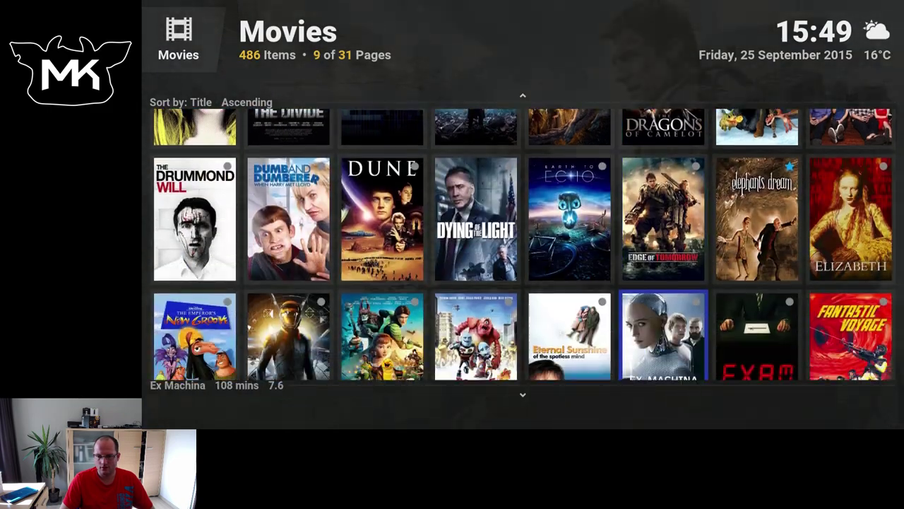
{"action": "key", "text": "Down"}
{"action": "key", "text": "Down"}
{"action": "key", "text": "Down"}
{"action": "key", "text": "Down"}
{"action": "key", "text": "Down"}
{"action": "key", "text": "Down"}
{"action": "key", "text": "Down"}
{"action": "key", "text": "Down"}
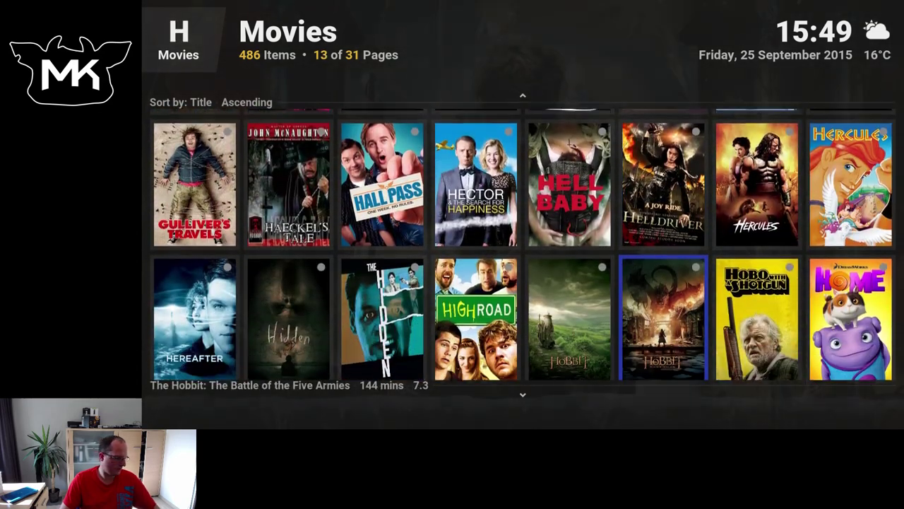
Jump to the movies starting with S, select Sintel and briefly view its context menu.
{"action": "key", "text": "s"}
{"action": "key", "text": "Down"}
{"action": "key", "text": "Down"}
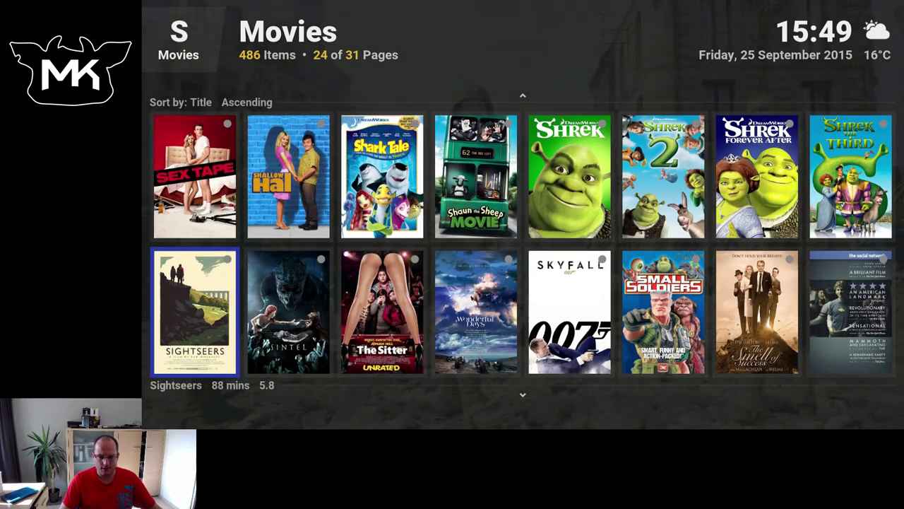
{"action": "key", "text": "Right"}
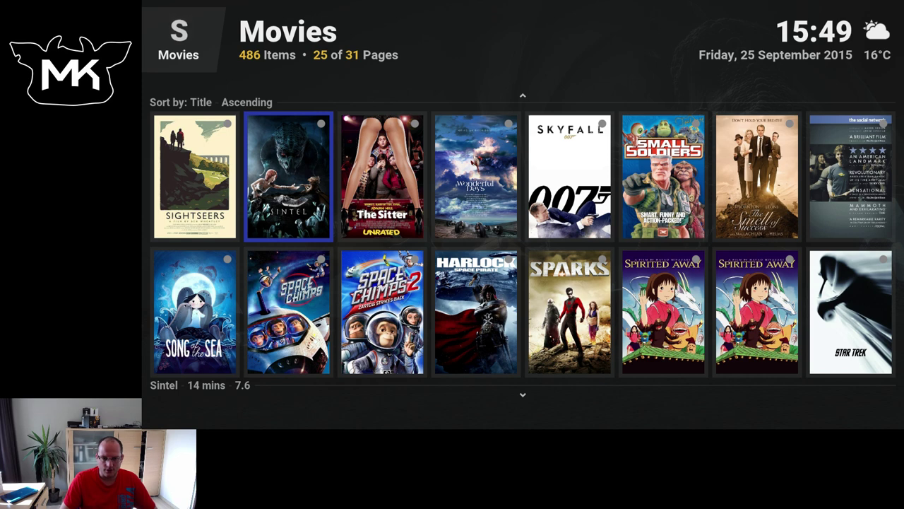
{"action": "key", "text": "c"}
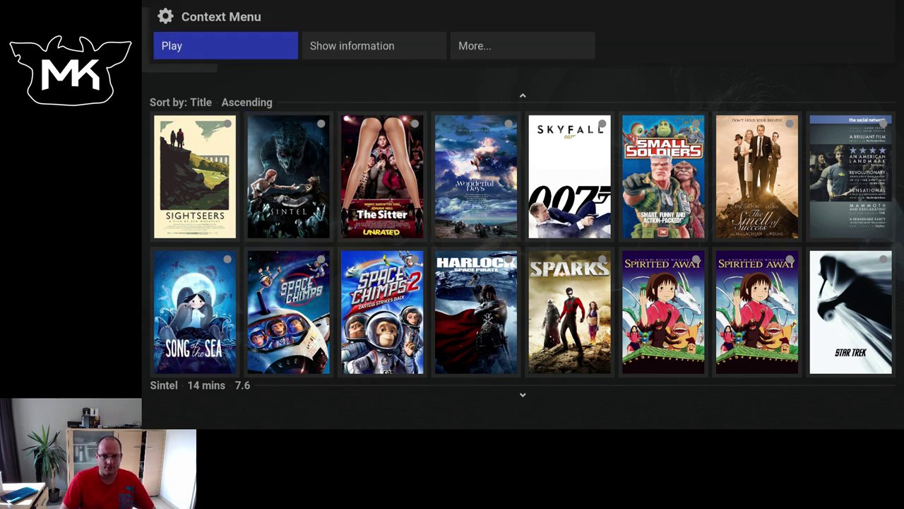
{"action": "key", "text": "Escape"}
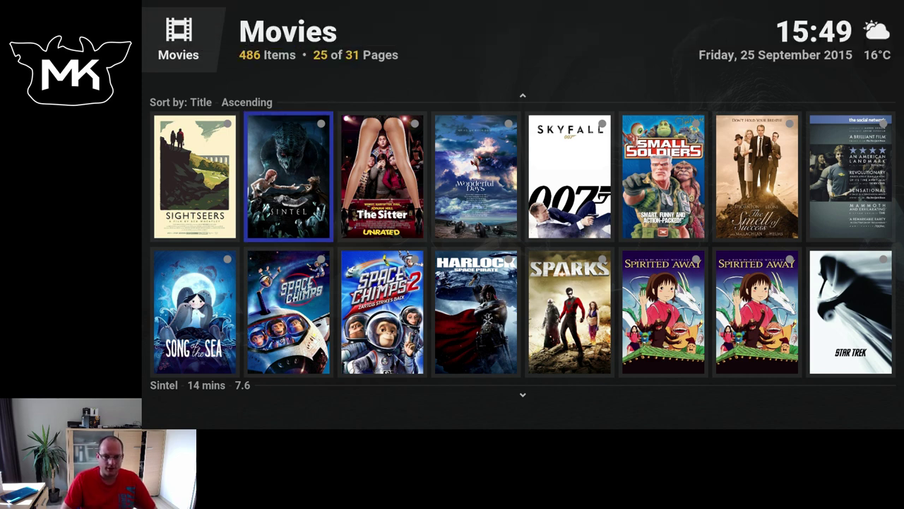
Open the context menu for Sintel, look through its options and show the movie's information.
{"action": "key", "text": "c"}
{"action": "key", "text": "Right"}
{"action": "key", "text": "Right"}
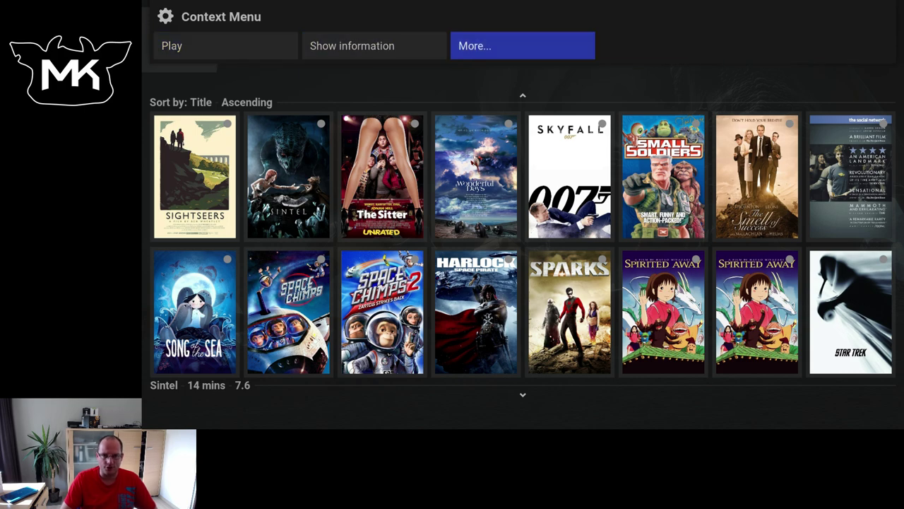
{"action": "key", "text": "Left"}
{"action": "key", "text": "Left"}
{"action": "key", "text": "Right"}
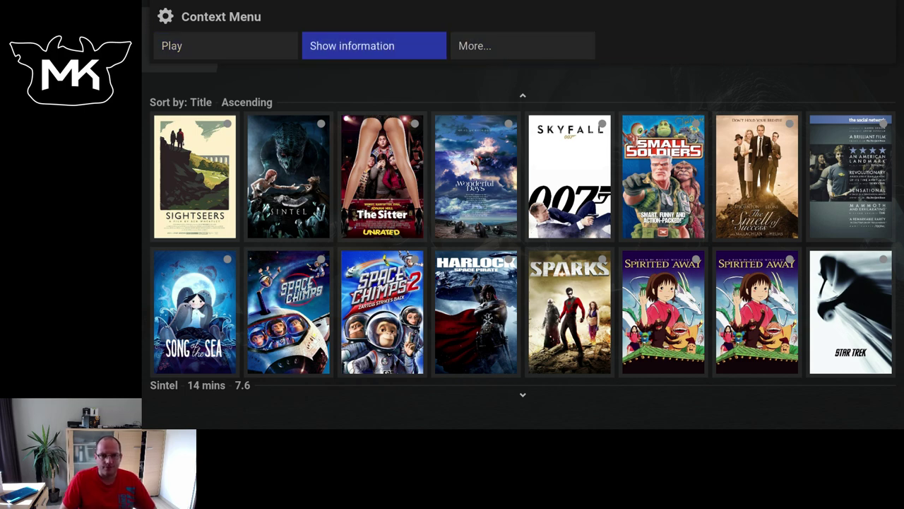
{"action": "key", "text": "Return"}
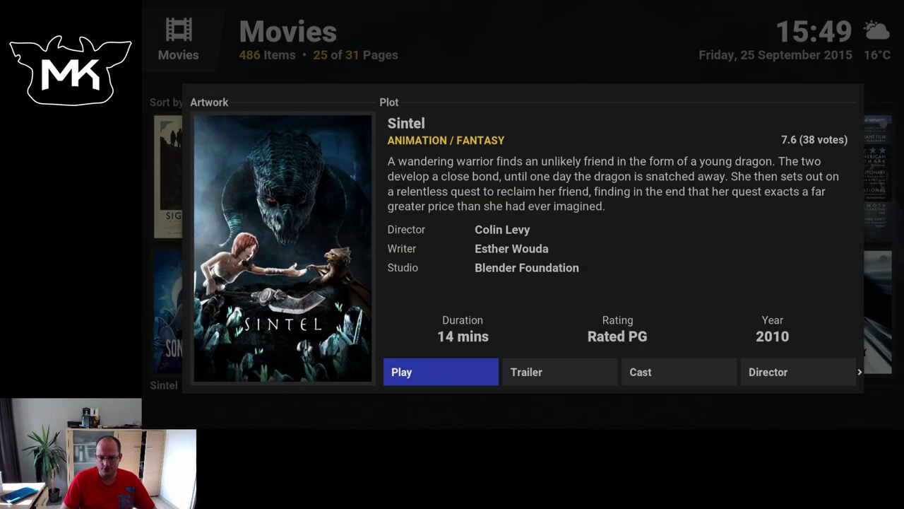
Look through the action options in Sintel's information dialog as far as Director, then close the dialog.
{"action": "key", "text": "Right"}
{"action": "key", "text": "Right"}
{"action": "key", "text": "Right"}
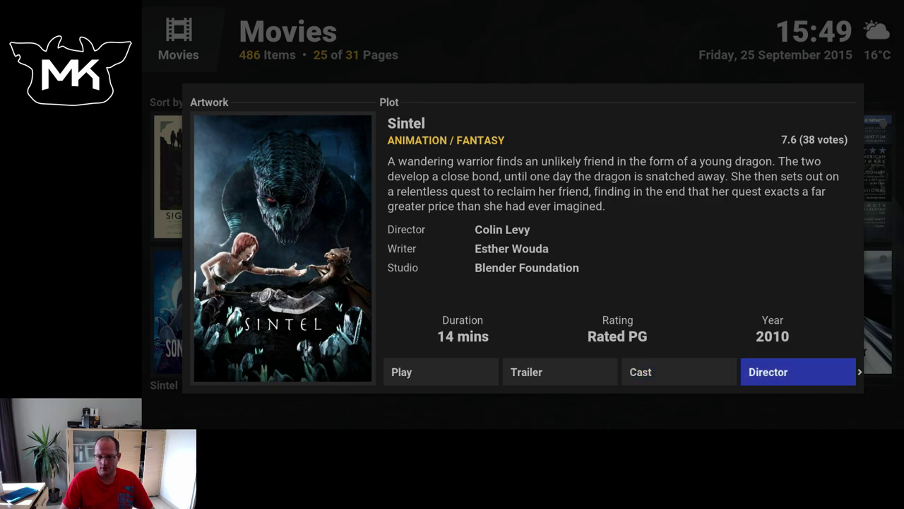
{"action": "key", "text": "Left"}
{"action": "key", "text": "Left"}
{"action": "key", "text": "Left"}
{"action": "key", "text": "Escape"}
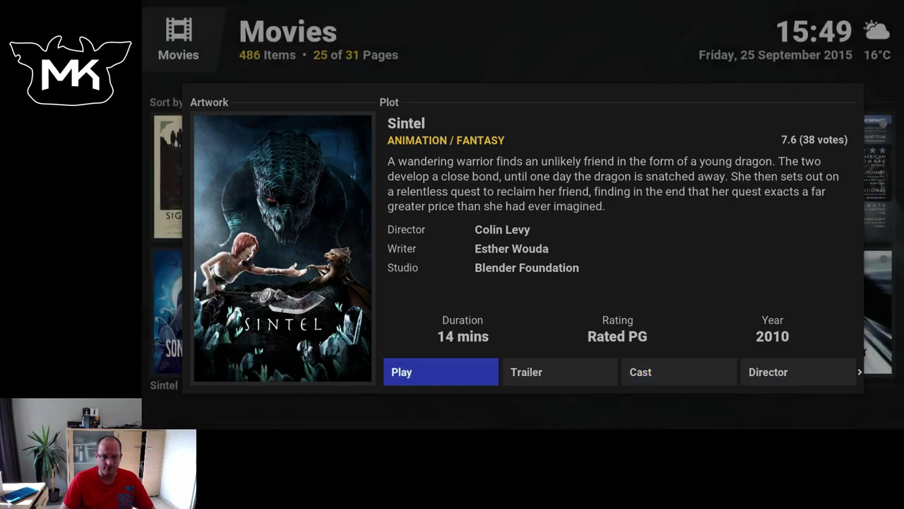
Briefly view the information for Space Chimps.
{"action": "key", "text": "Down"}
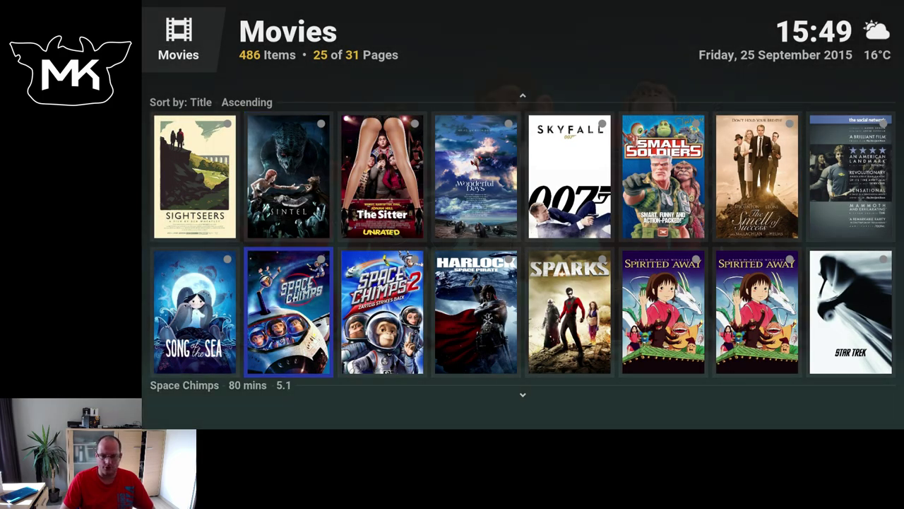
{"action": "key", "text": "i"}
{"action": "key", "text": "Escape"}
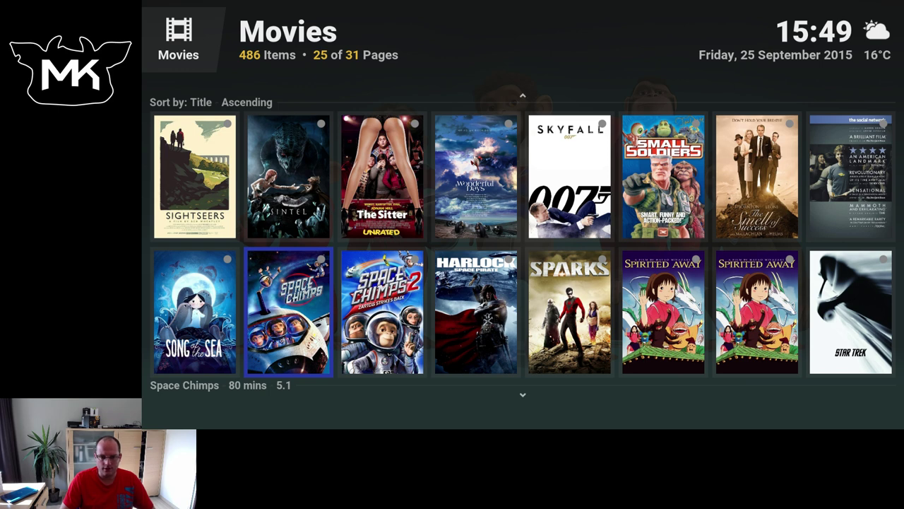
Play Sintel from its context menu and raise the playback volume to 0.0 dB.
{"action": "key", "text": "Up"}
{"action": "key", "text": "c"}
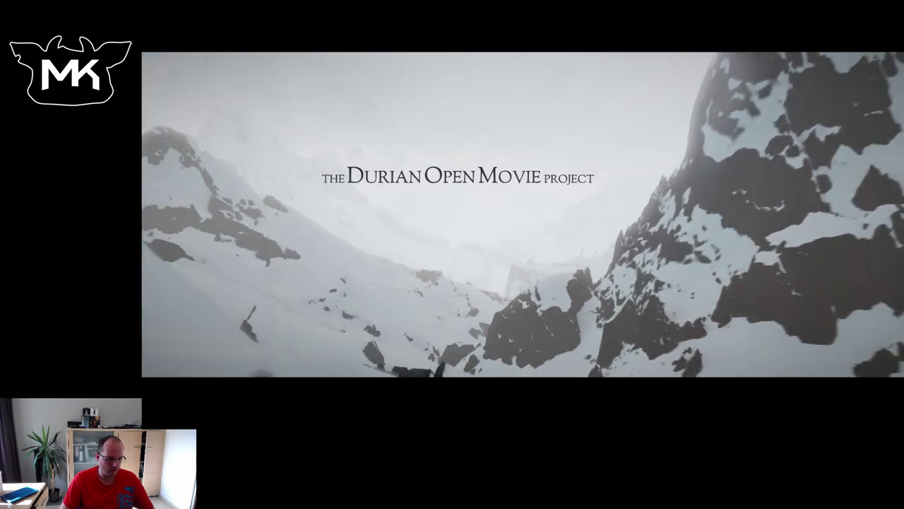
{"action": "key", "text": "plus"}
{"action": "key", "text": "plus"}
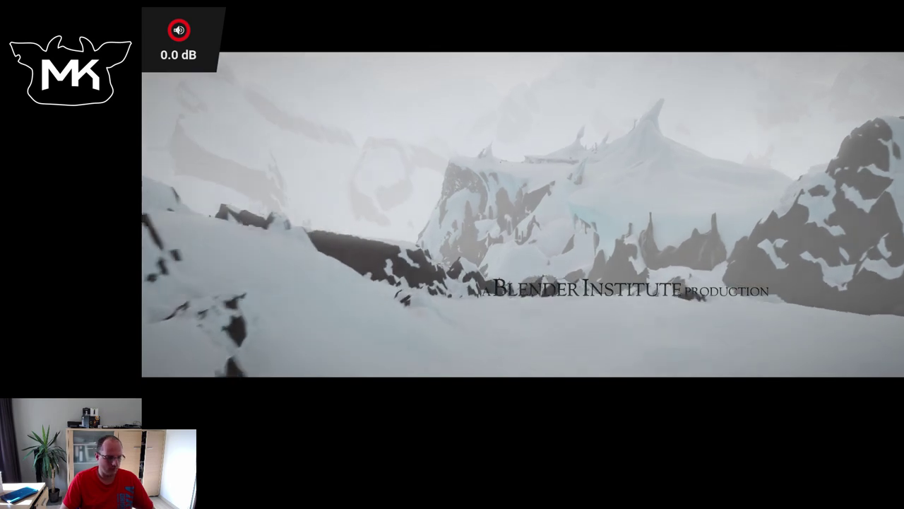
Show Sintel's playback controls and look over the Video settings without changing anything.
{"action": "key", "text": "i"}
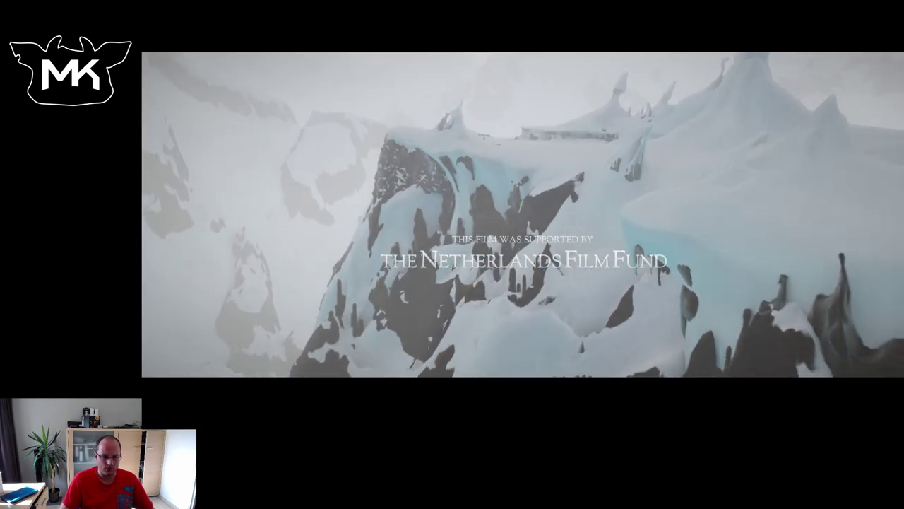
{"action": "key", "text": "m"}
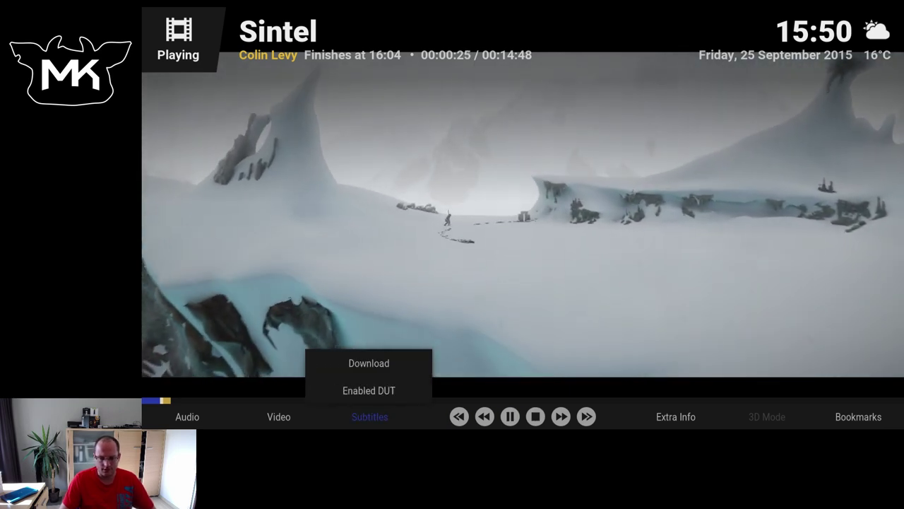
{"action": "key", "text": "Left"}
{"action": "key", "text": "Return"}
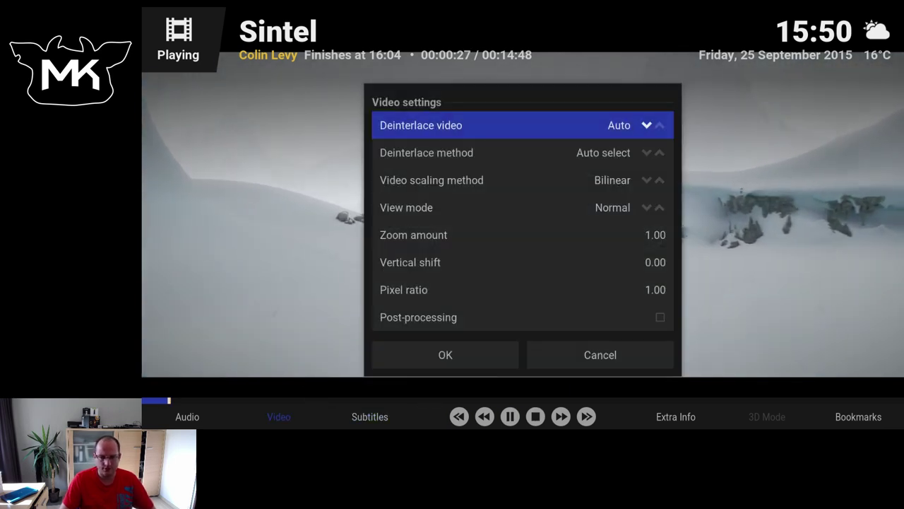
{"action": "key", "text": "Down"}
{"action": "key", "text": "Down"}
{"action": "key", "text": "Escape"}
{"action": "key", "text": "Left"}
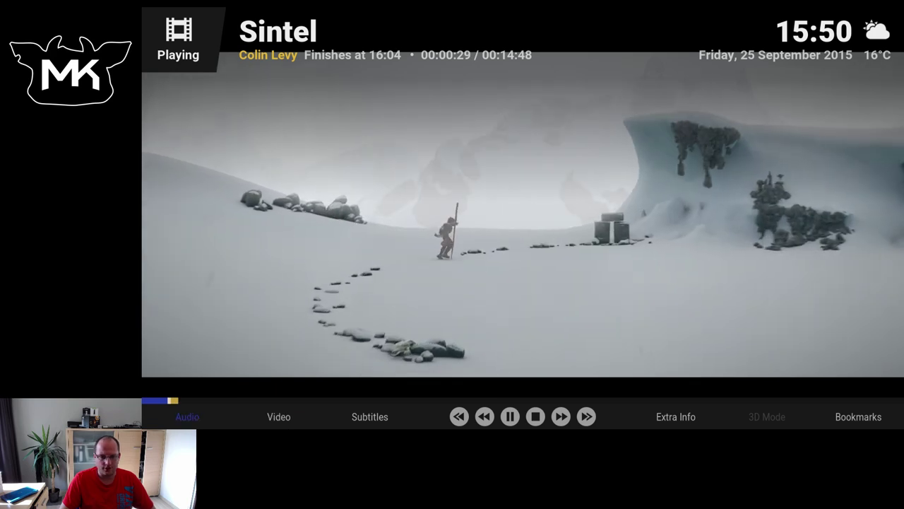
Look through the Audio and subtitle settings for Sintel, including the Subtitle selection, without changing anything.
{"action": "key", "text": "Return"}
{"action": "key", "text": "Down"}
{"action": "key", "text": "Down"}
{"action": "key", "text": "Down"}
{"action": "key", "text": "Down"}
{"action": "key", "text": "Down"}
{"action": "key", "text": "Down"}
{"action": "key", "text": "Down"}
{"action": "key", "text": "Down"}
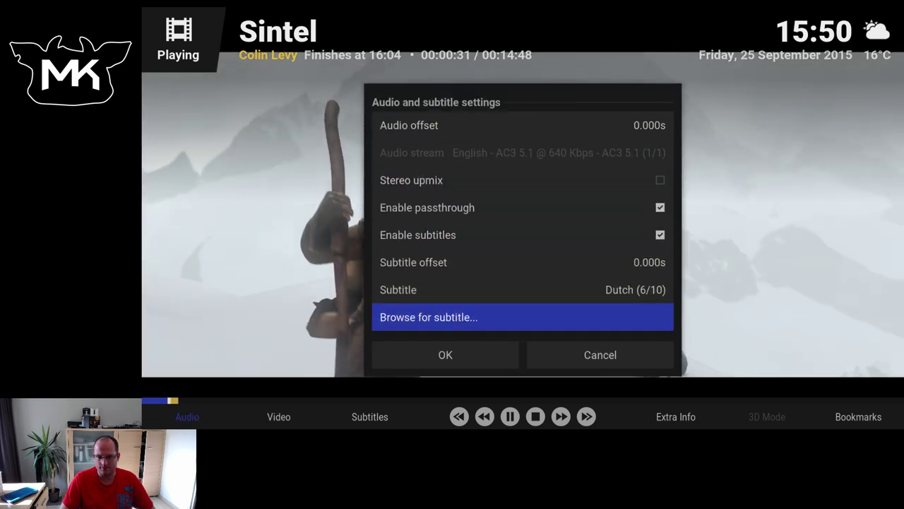
{"action": "key", "text": "Up"}
{"action": "key", "text": "Up"}
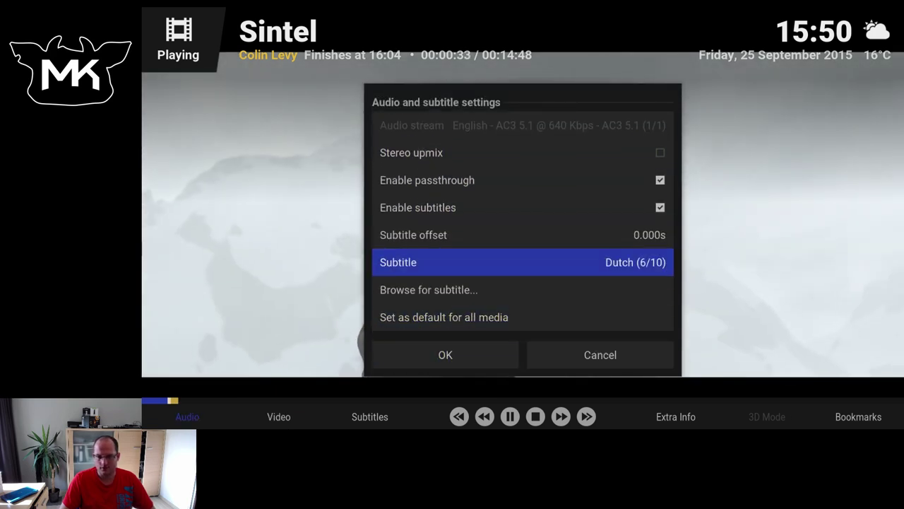
{"action": "key", "text": "Return"}
{"action": "key", "text": "Escape"}
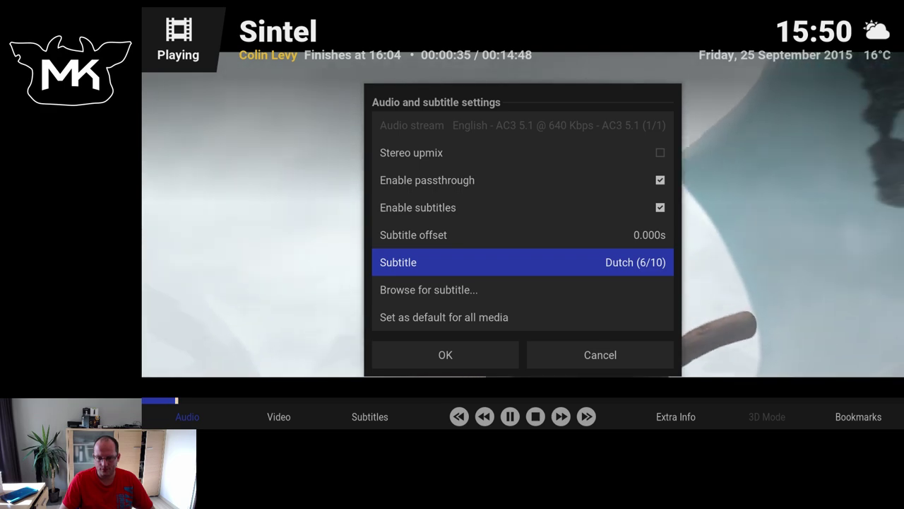
Leave the audio settings and stop playback of Sintel.
{"action": "key", "text": "Escape"}
{"action": "key", "text": "Right"}
{"action": "key", "text": "Right"}
{"action": "key", "text": "Right"}
{"action": "key", "text": "Right"}
{"action": "key", "text": "Right"}
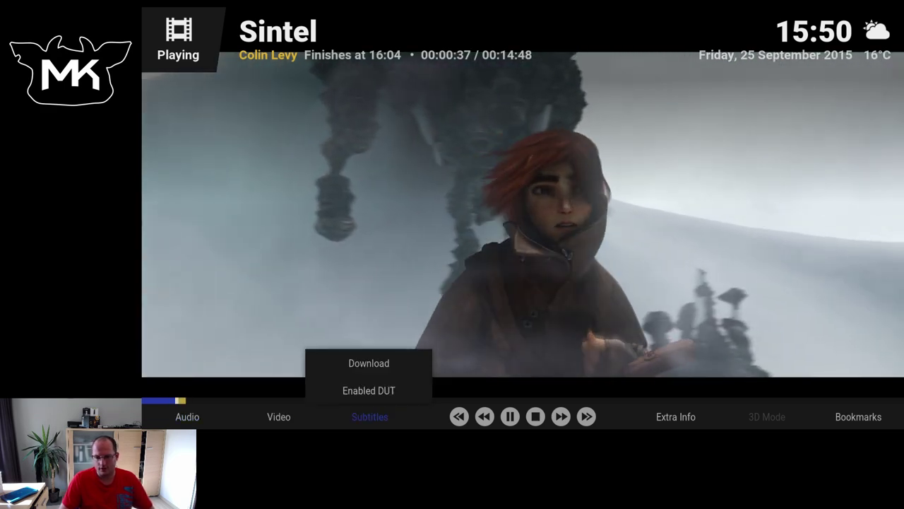
{"action": "key", "text": "Right"}
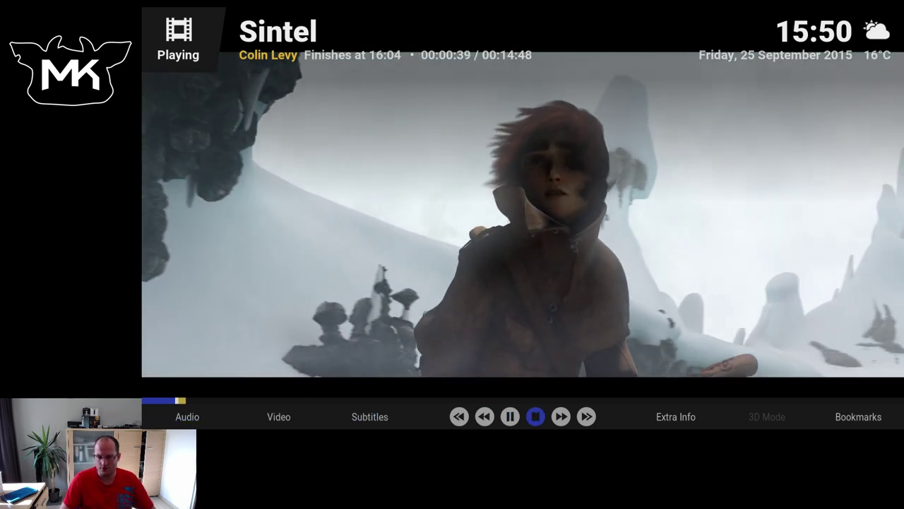
{"action": "key", "text": "Return"}
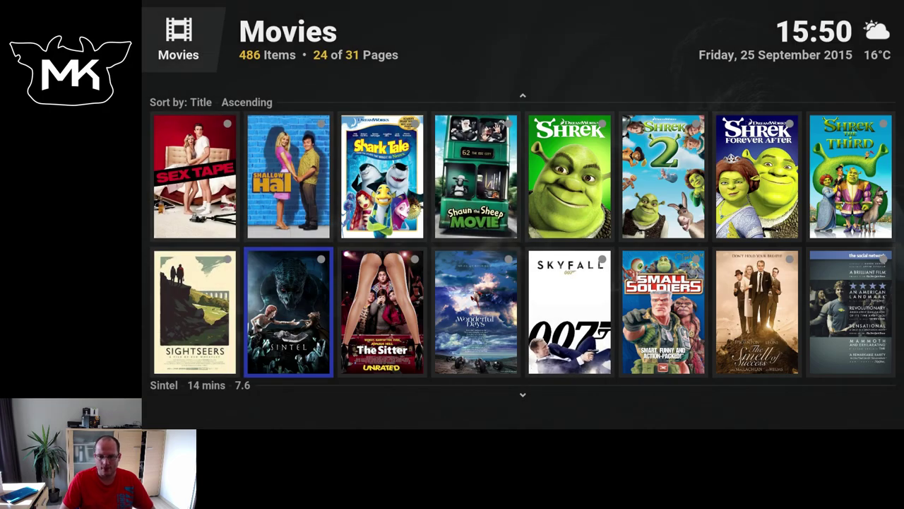
Return to the movie library categories, open Genres and browse the list as far as Comedy.
{"action": "key", "text": "Down"}
{"action": "key", "text": "Down"}
{"action": "key", "text": "BackSpace"}
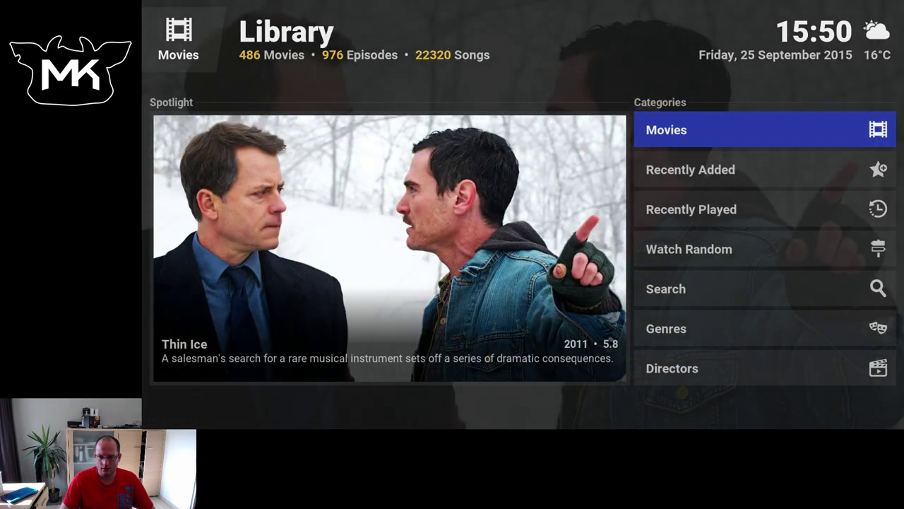
{"action": "key", "text": "Down"}
{"action": "key", "text": "Down"}
{"action": "key", "text": "Down"}
{"action": "key", "text": "Down"}
{"action": "key", "text": "Down"}
{"action": "key", "text": "Return"}
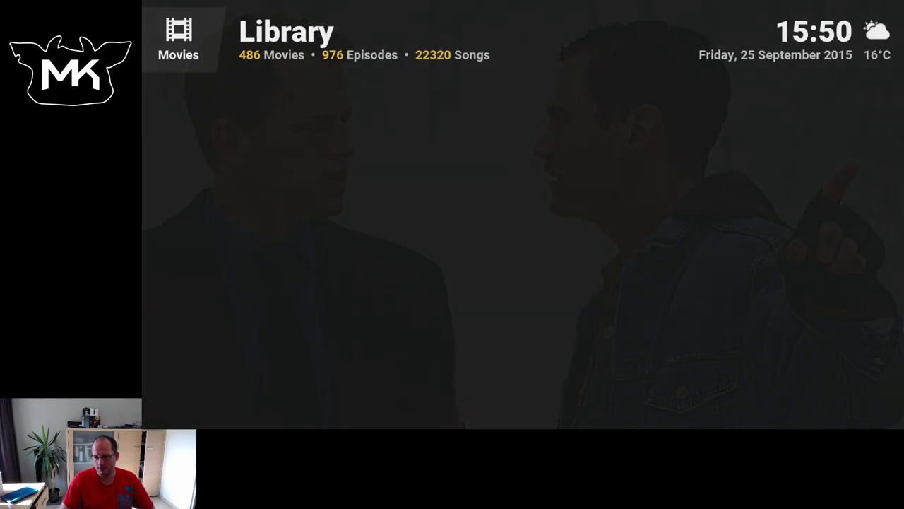
{"action": "key", "text": "Down"}
{"action": "key", "text": "Down"}
{"action": "key", "text": "Down"}
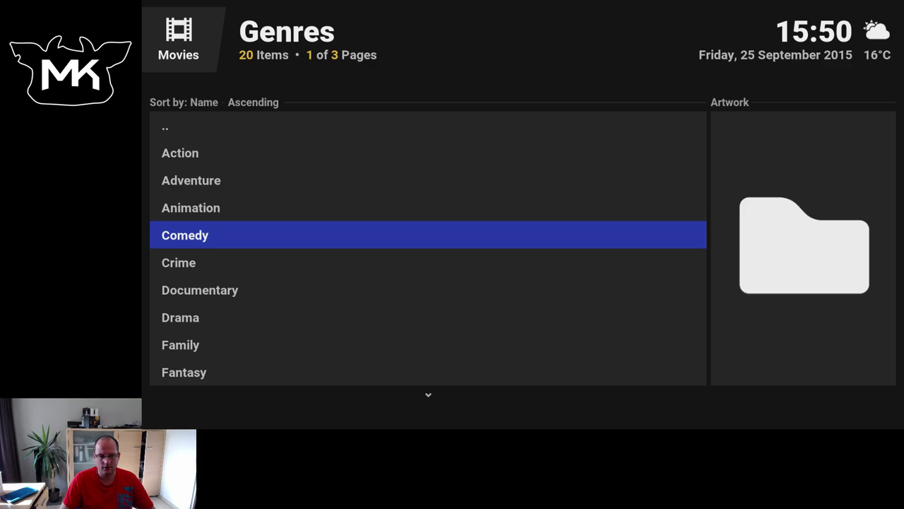
Return to the home screen and browse the Videos submenu as far as Video add-ons.
{"action": "key", "text": "BackSpace"}
{"action": "key", "text": "BackSpace"}
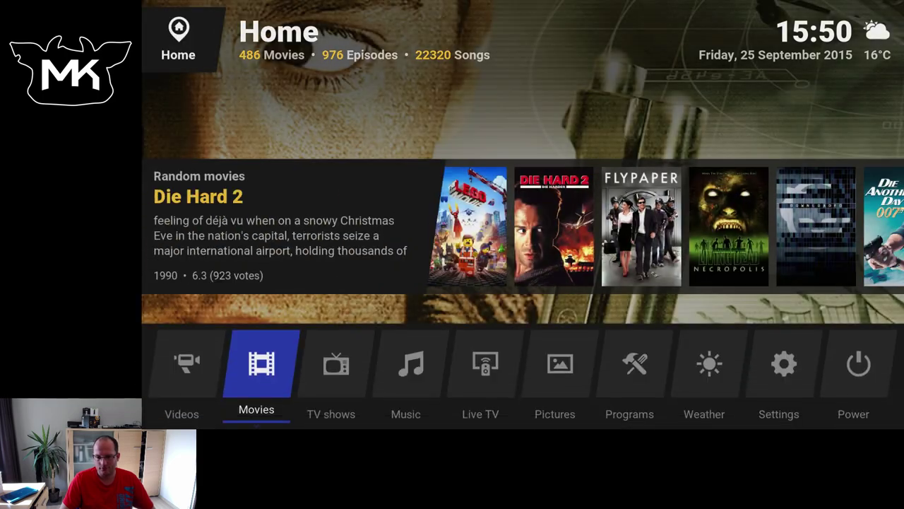
{"action": "key", "text": "Right"}
{"action": "key", "text": "Left"}
{"action": "key", "text": "Left"}
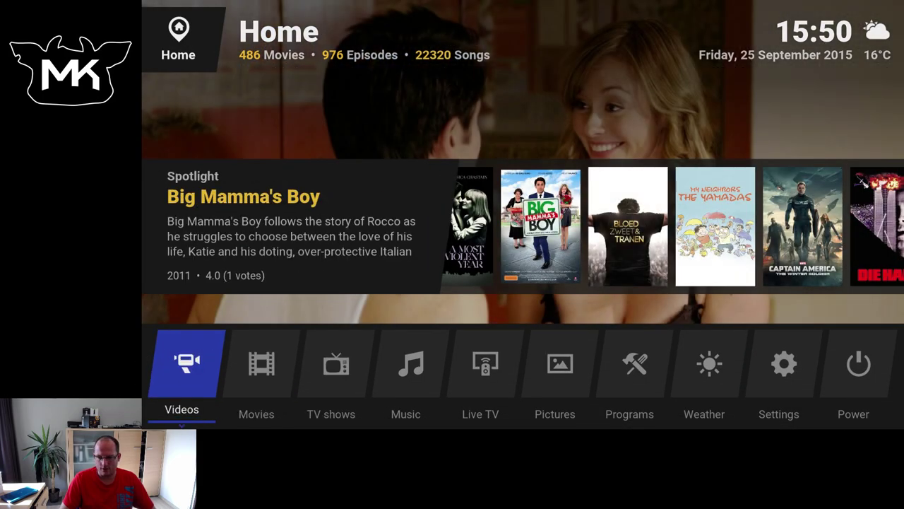
{"action": "key", "text": "Up"}
{"action": "key", "text": "Right"}
{"action": "key", "text": "Right"}
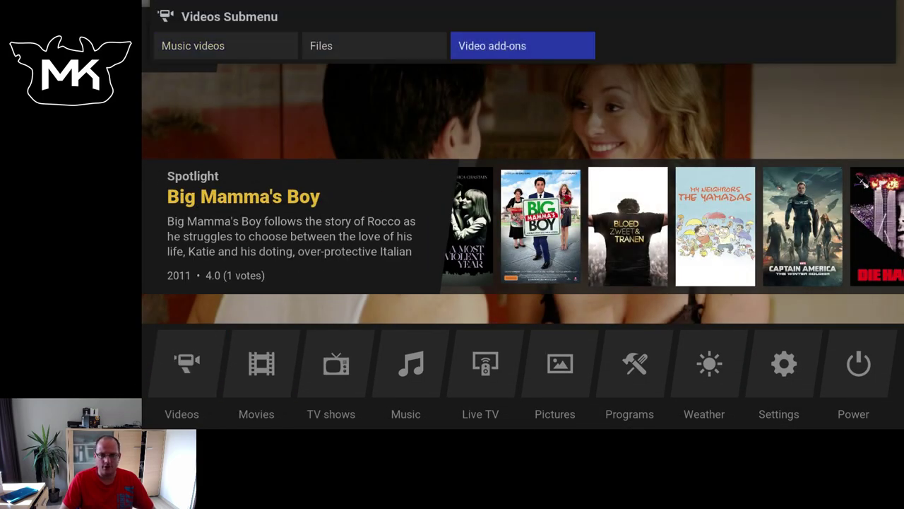
Open the video add-ons and browse the tiles as far as Get more.
{"action": "key", "text": "Return"}
{"action": "key", "text": "Down"}
{"action": "key", "text": "Right"}
{"action": "key", "text": "Right"}
{"action": "key", "text": "Right"}
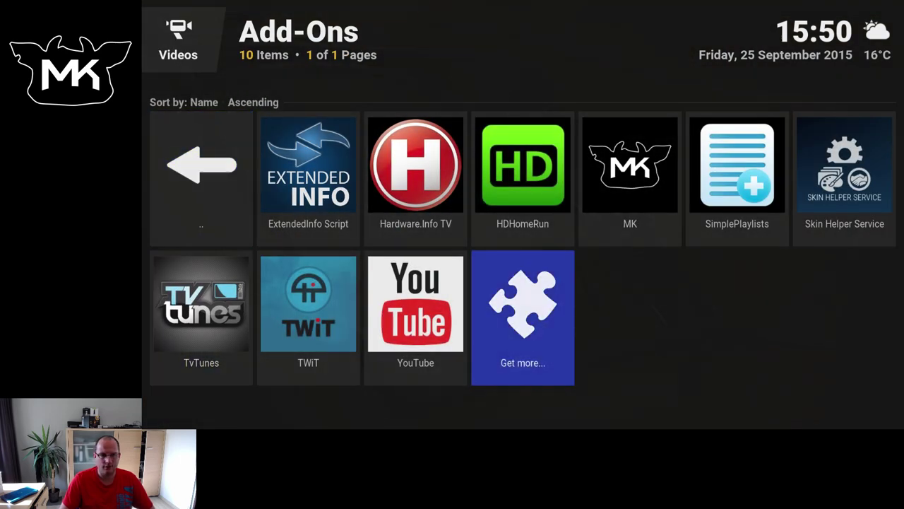
Cycle the video add-ons through the List and Panel list views, then return to the home screen.
{"action": "key", "text": "m"}
{"action": "key", "text": "Return"}
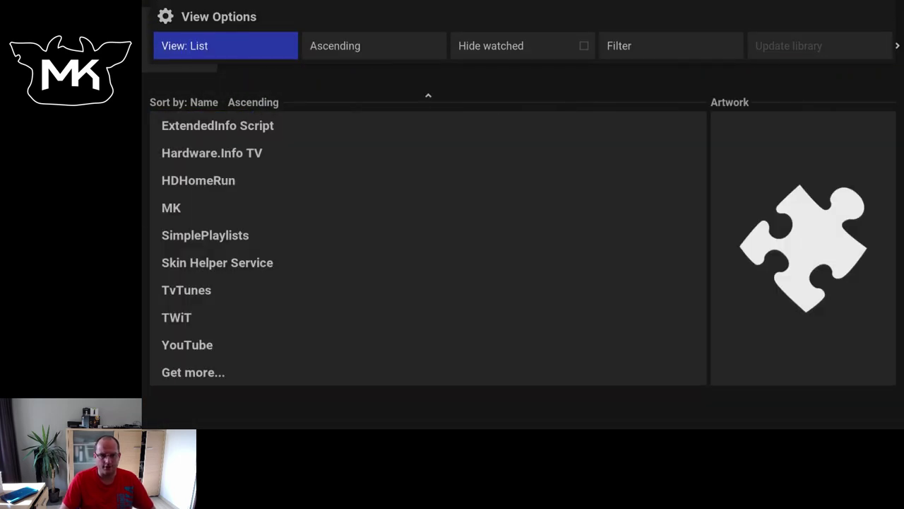
{"action": "key", "text": "Return"}
{"action": "key", "text": "Return"}
{"action": "key", "text": "Return"}
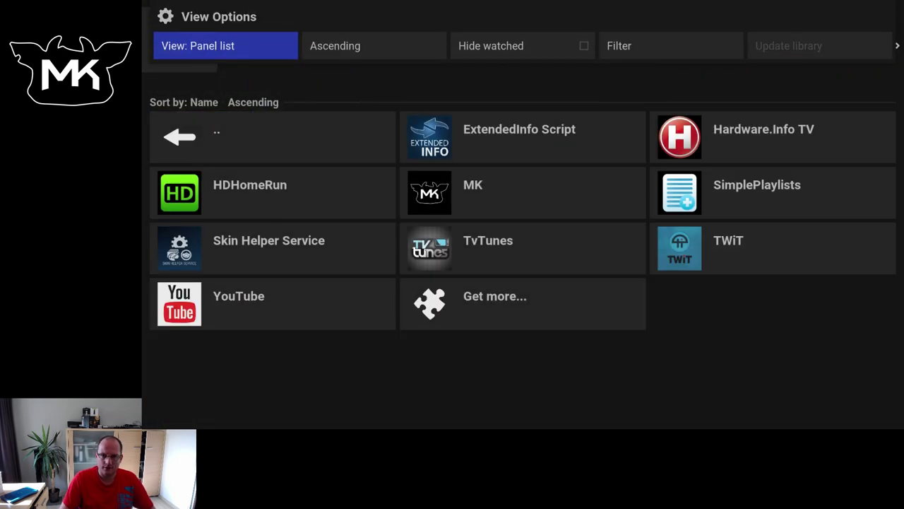
{"action": "key", "text": "Return"}
{"action": "key", "text": "Escape"}
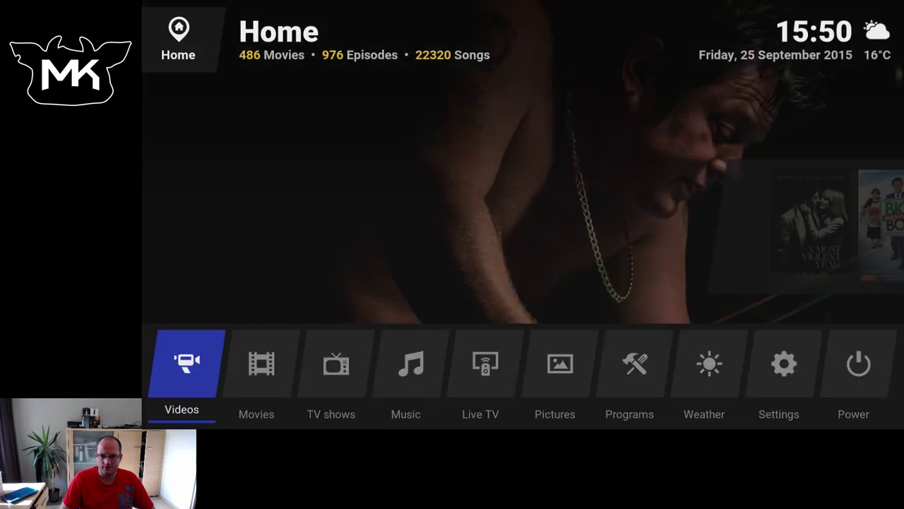
Browse the home menu from Videos through Pictures and the entries beyond it.
{"action": "key", "text": "Right"}
{"action": "key", "text": "Right"}
{"action": "key", "text": "Right"}
{"action": "key", "text": "Right"}
{"action": "key", "text": "Right"}
{"action": "key", "text": "Right"}
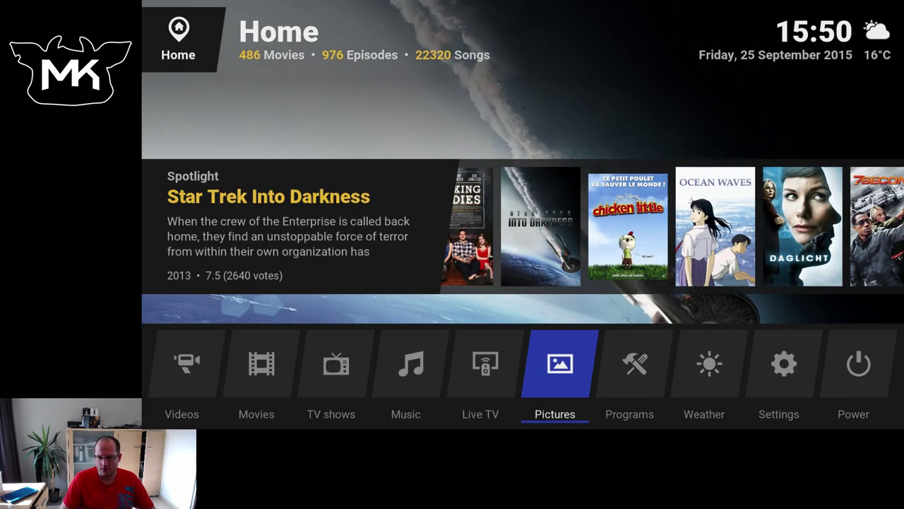
{"action": "key", "text": "Right"}
{"action": "key", "text": "Right"}
{"action": "key", "text": "Right"}
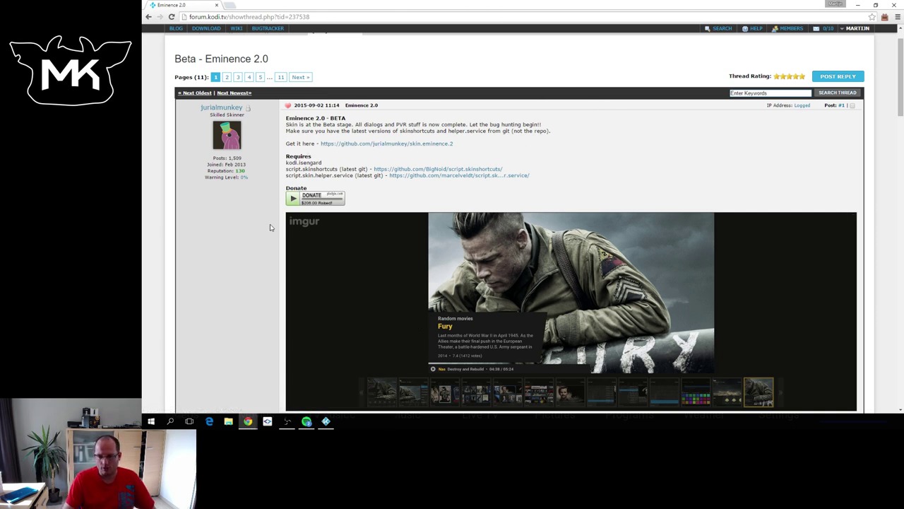
Switch to Chrome and look over the first post of the Beta - Eminence 2.0 thread on the Kodi forum.
{"action": "scroll", "coordinate": [258, 233], "scroll_direction": "down", "scroll_amount": 1}
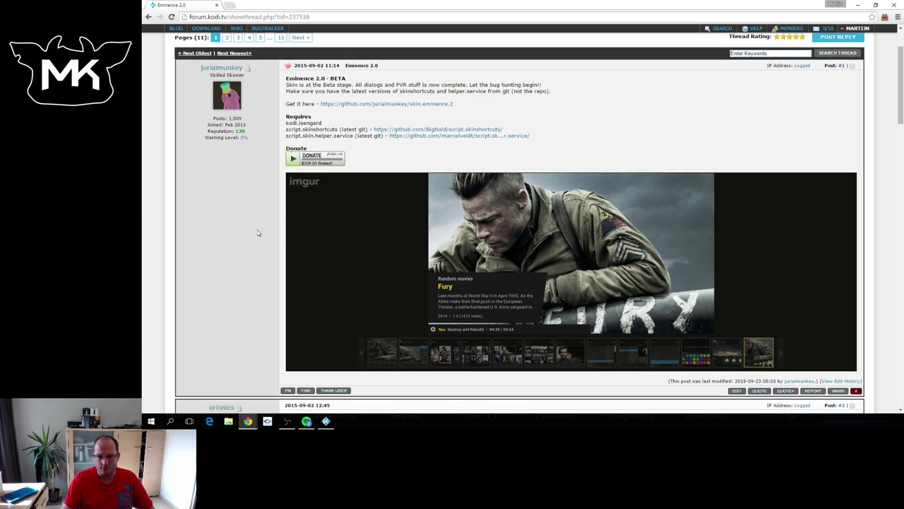
{"action": "scroll", "coordinate": [258, 232], "scroll_direction": "up", "scroll_amount": 2}
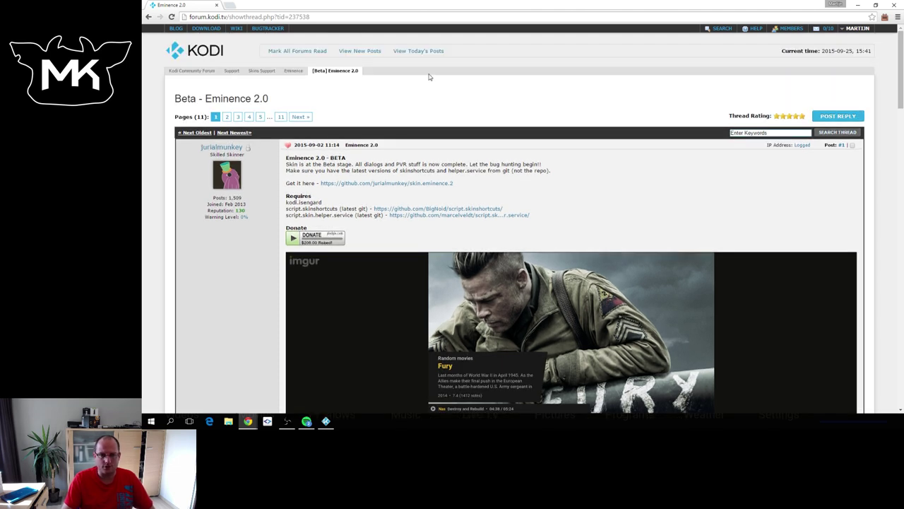